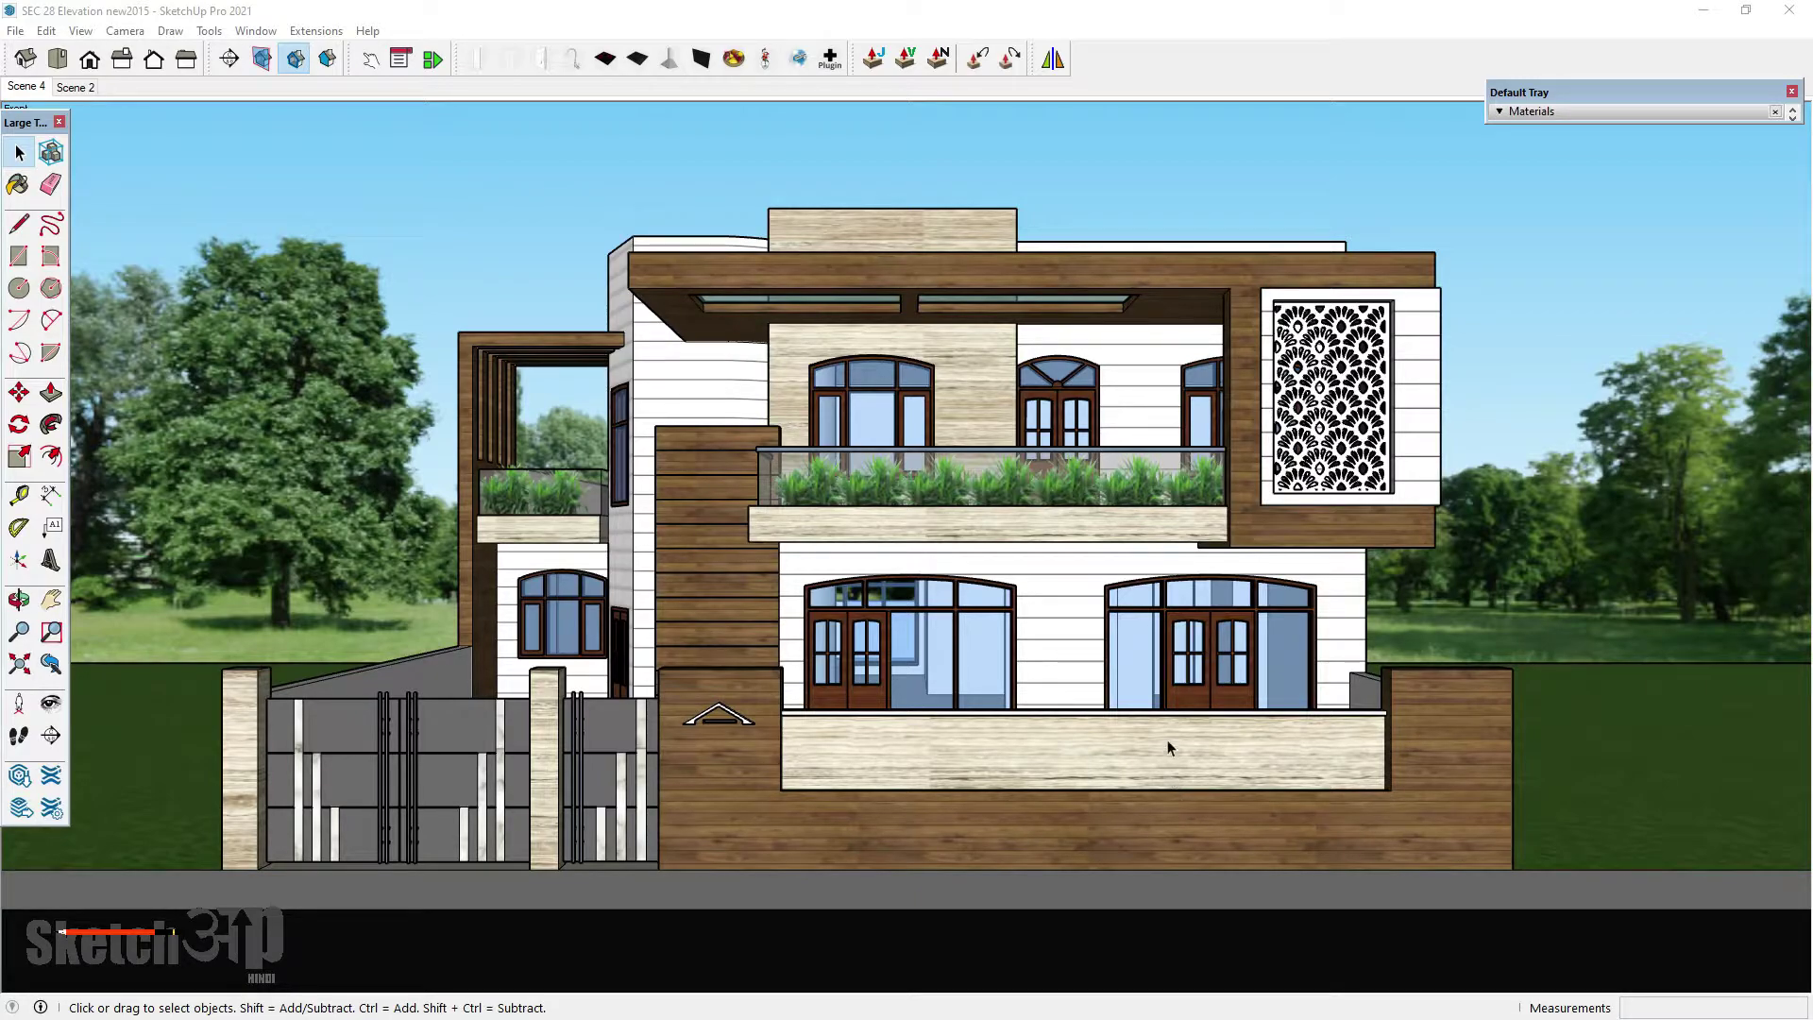
- Examine the house's front elevation, gate, boundary wall and balconies from several angles
{"action": "middle_click_drag", "start_coordinate": [997, 699], "coordinate": [1011, 540]}
{"action": "scroll", "coordinate": [1001, 614], "scroll_direction": "down", "scroll_amount": 3}
{"action": "middle_click_drag", "start_coordinate": [990, 675], "coordinate": [983, 703]}
{"action": "scroll", "coordinate": [982, 718], "scroll_direction": "up", "scroll_amount": 3}
{"action": "middle_click_drag", "start_coordinate": [1020, 586], "coordinate": [1048, 597]}
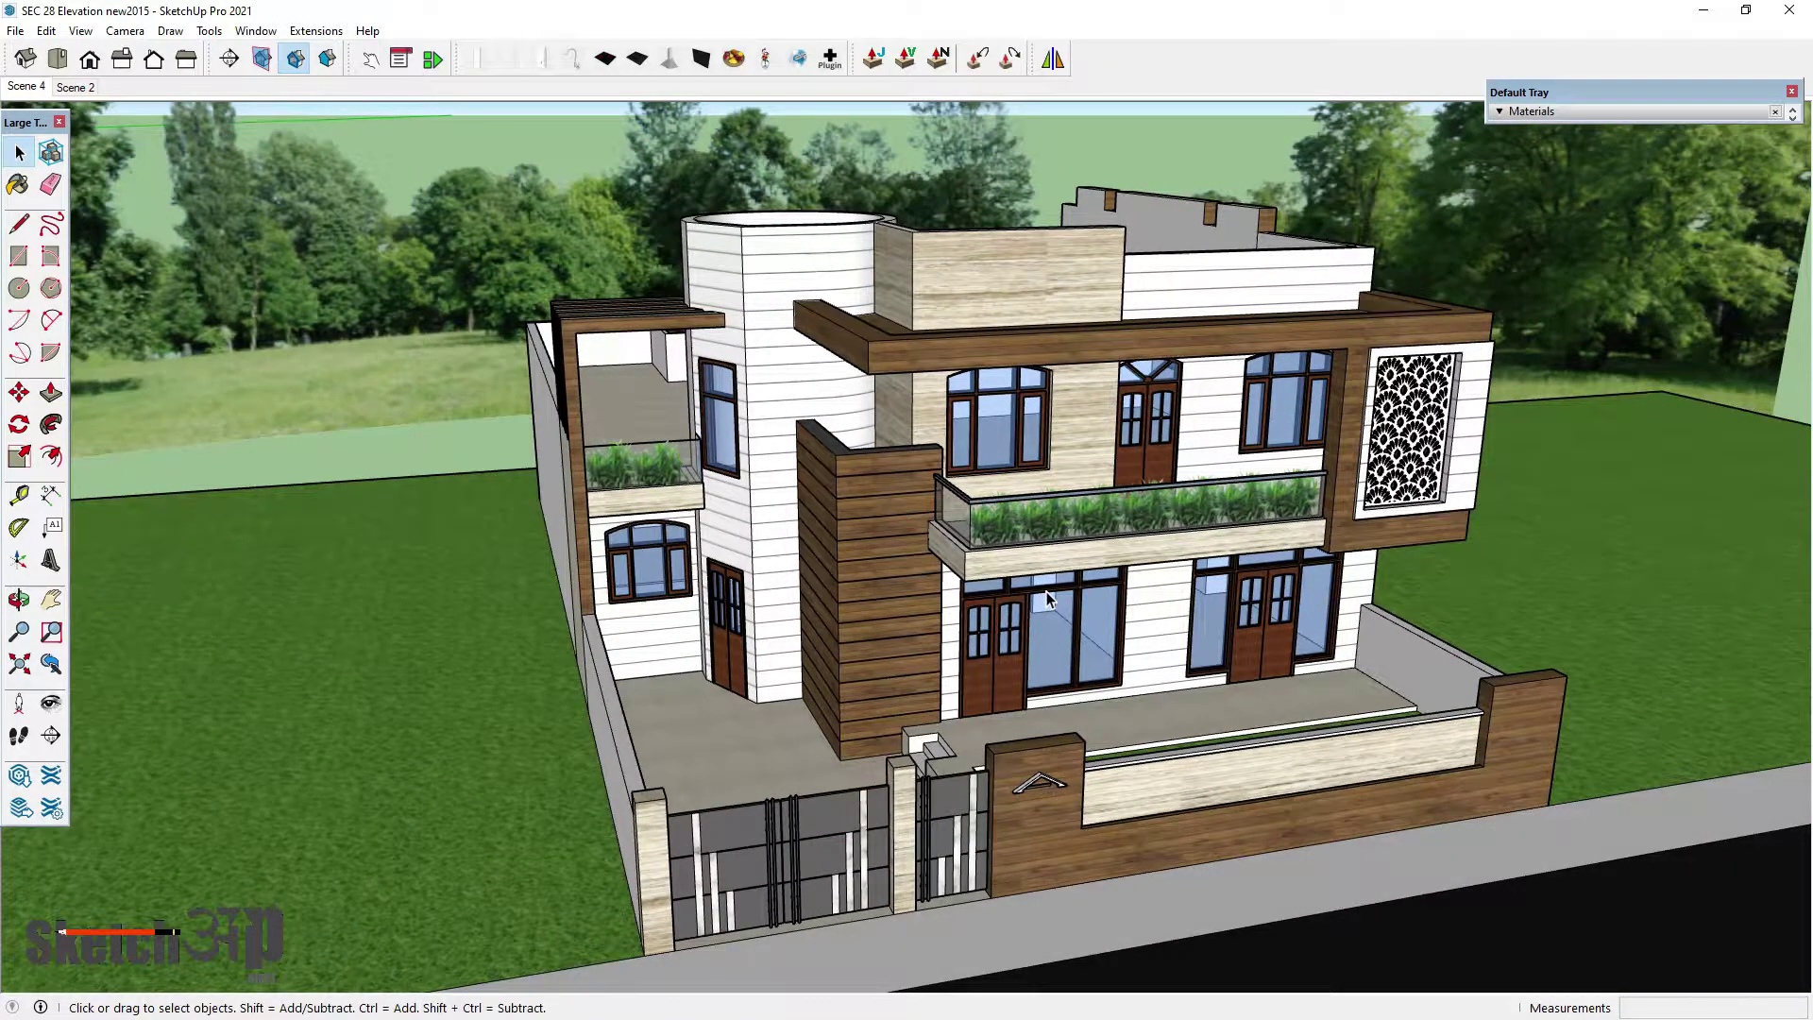
{"action": "middle_click_drag", "start_coordinate": [1047, 597], "coordinate": [924, 359]}
{"action": "scroll", "coordinate": [979, 493], "scroll_direction": "up", "scroll_amount": 5}
{"action": "scroll", "coordinate": [968, 611], "scroll_direction": "down", "scroll_amount": 4}
{"action": "middle_click_drag", "start_coordinate": [968, 611], "coordinate": [1037, 723]}
{"action": "scroll", "coordinate": [1026, 353], "scroll_direction": "up", "scroll_amount": 1}
{"action": "scroll", "coordinate": [1023, 303], "scroll_direction": "up", "scroll_amount": 6}
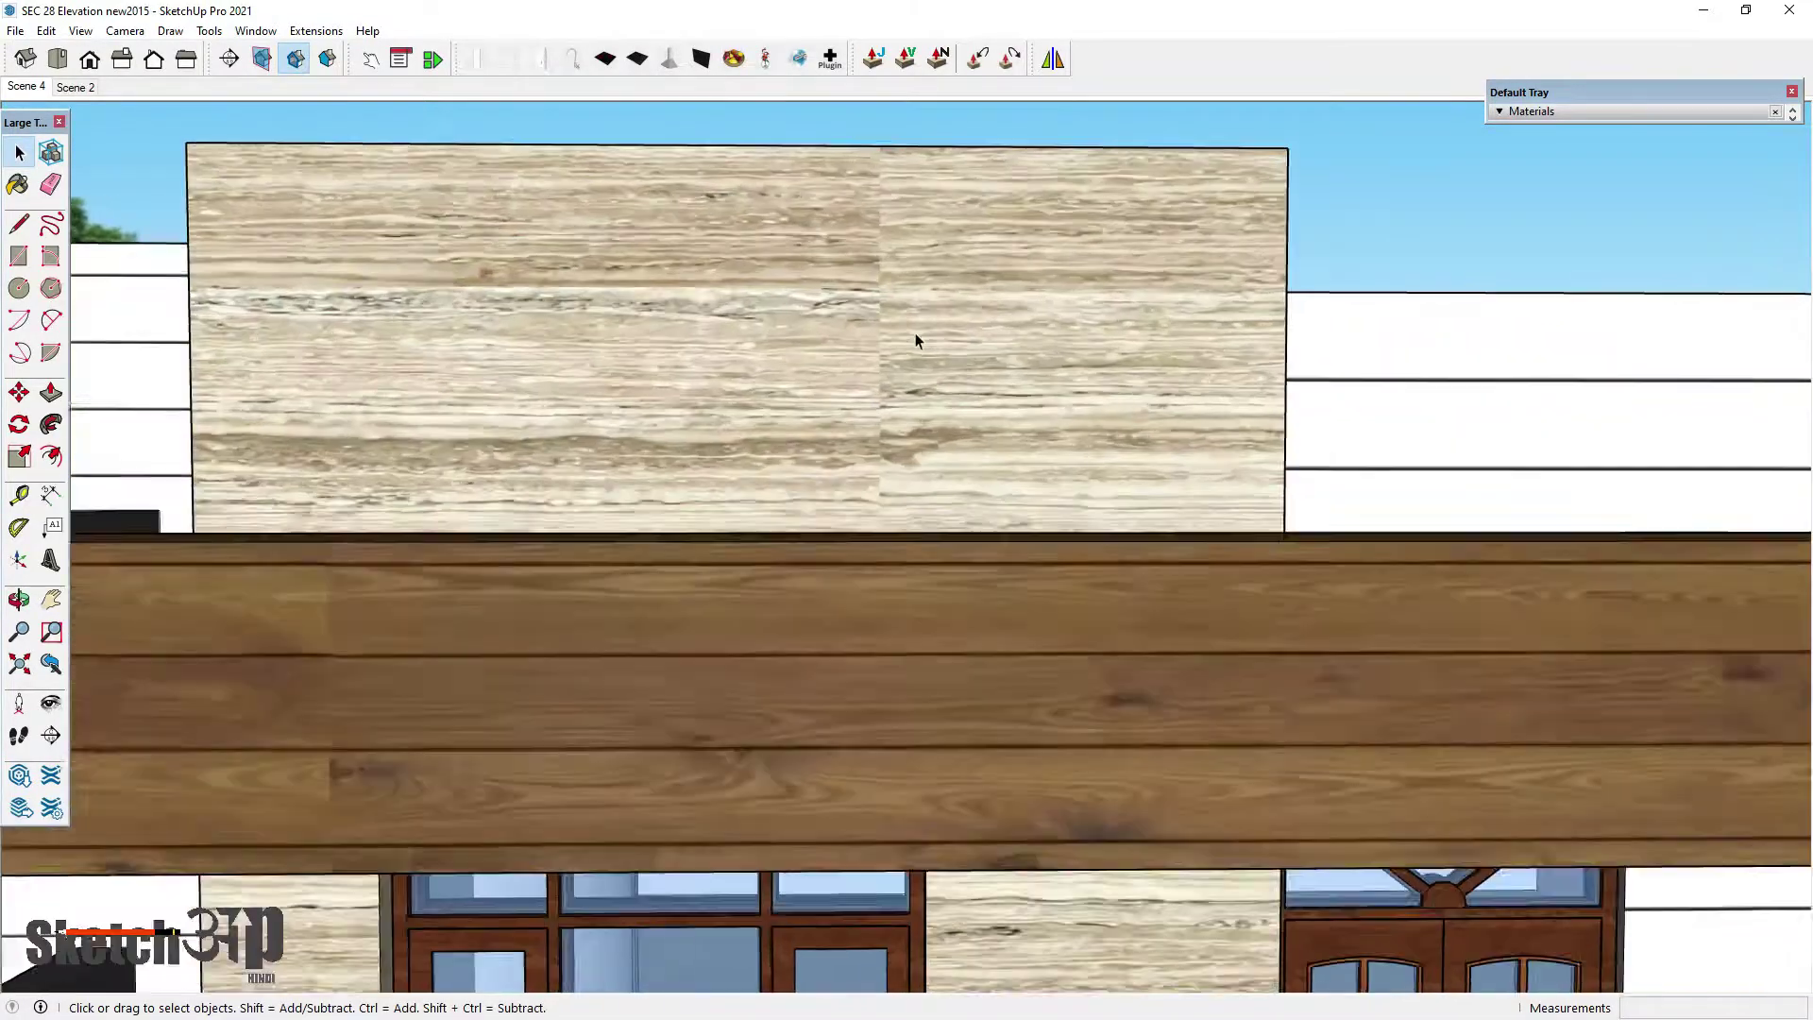
- Examine the stone-textured block above the wooden roof canopy and the facade around it
{"action": "middle_click_drag", "start_coordinate": [915, 340], "coordinate": [878, 409]}
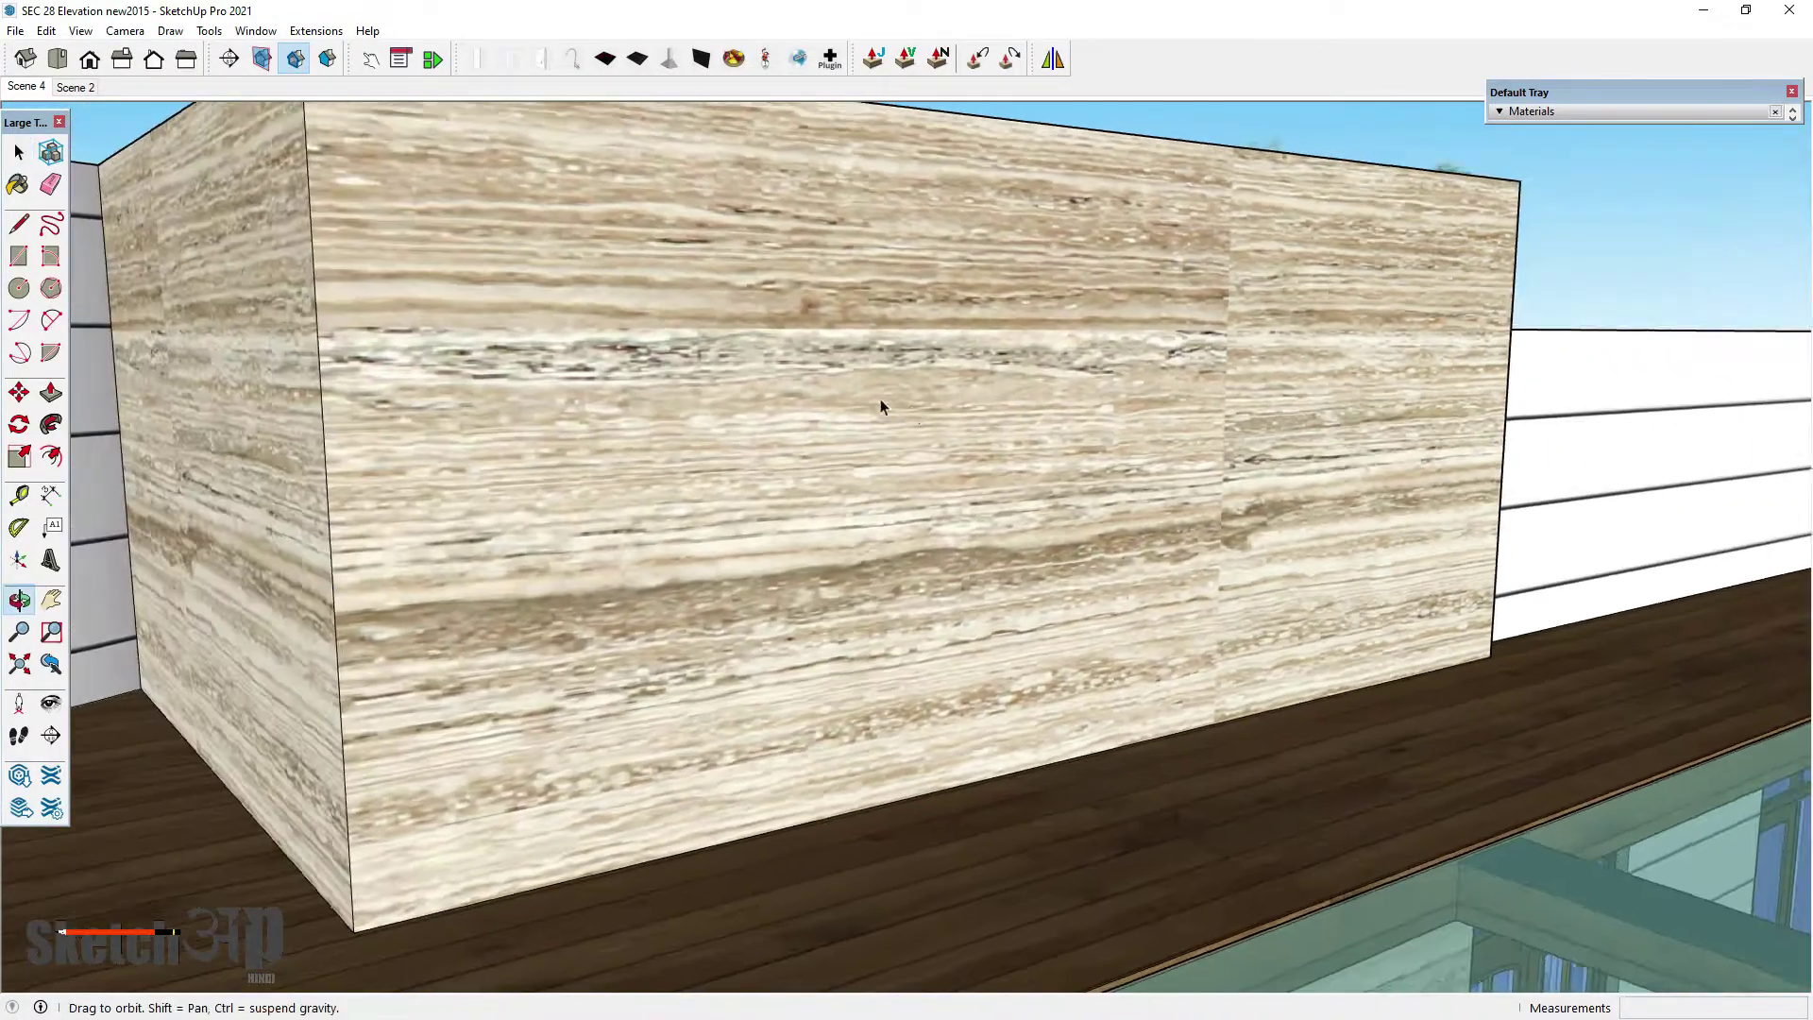
{"action": "scroll", "coordinate": [720, 485], "scroll_direction": "down", "scroll_amount": 3}
{"action": "middle_click_drag", "start_coordinate": [721, 486], "coordinate": [700, 433]}
{"action": "scroll", "coordinate": [810, 477], "scroll_direction": "up", "scroll_amount": 3}
{"action": "scroll", "coordinate": [806, 470], "scroll_direction": "down", "scroll_amount": 5}
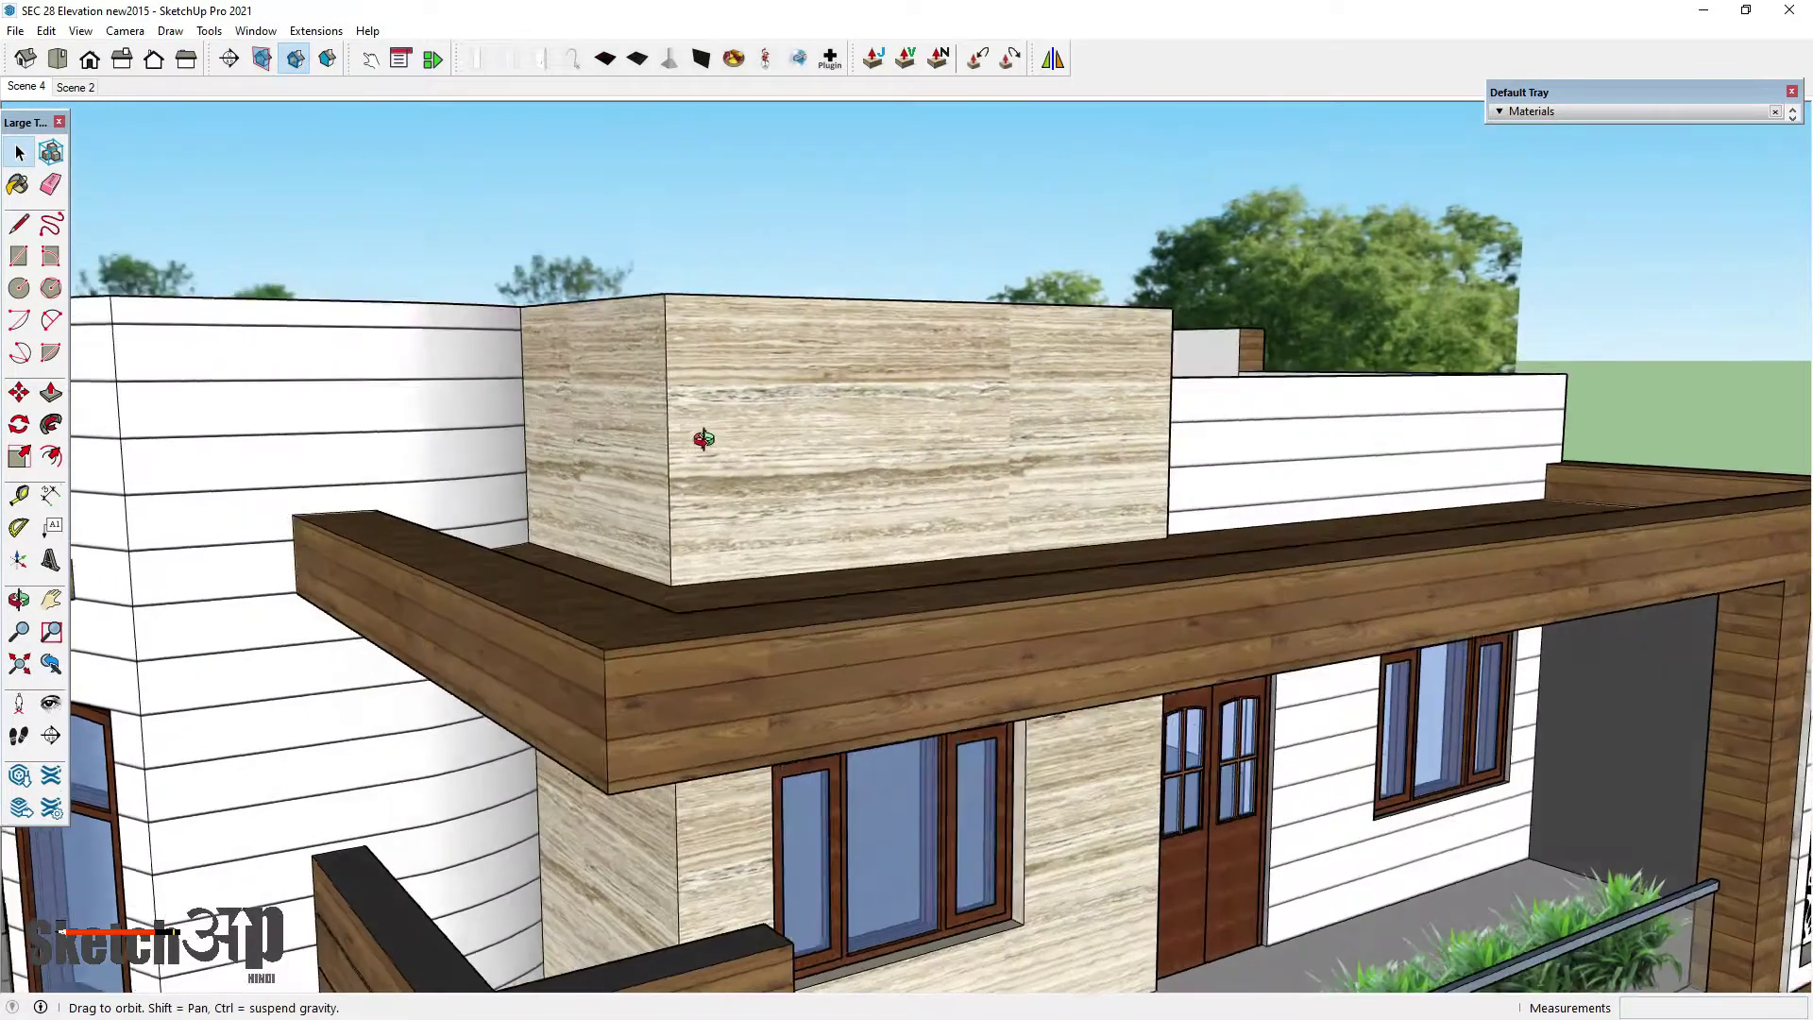
{"action": "scroll", "coordinate": [789, 481], "scroll_direction": "up", "scroll_amount": 2}
{"action": "middle_click_drag", "start_coordinate": [789, 482], "coordinate": [750, 477]}
{"action": "scroll", "coordinate": [750, 478], "scroll_direction": "down", "scroll_amount": 1}
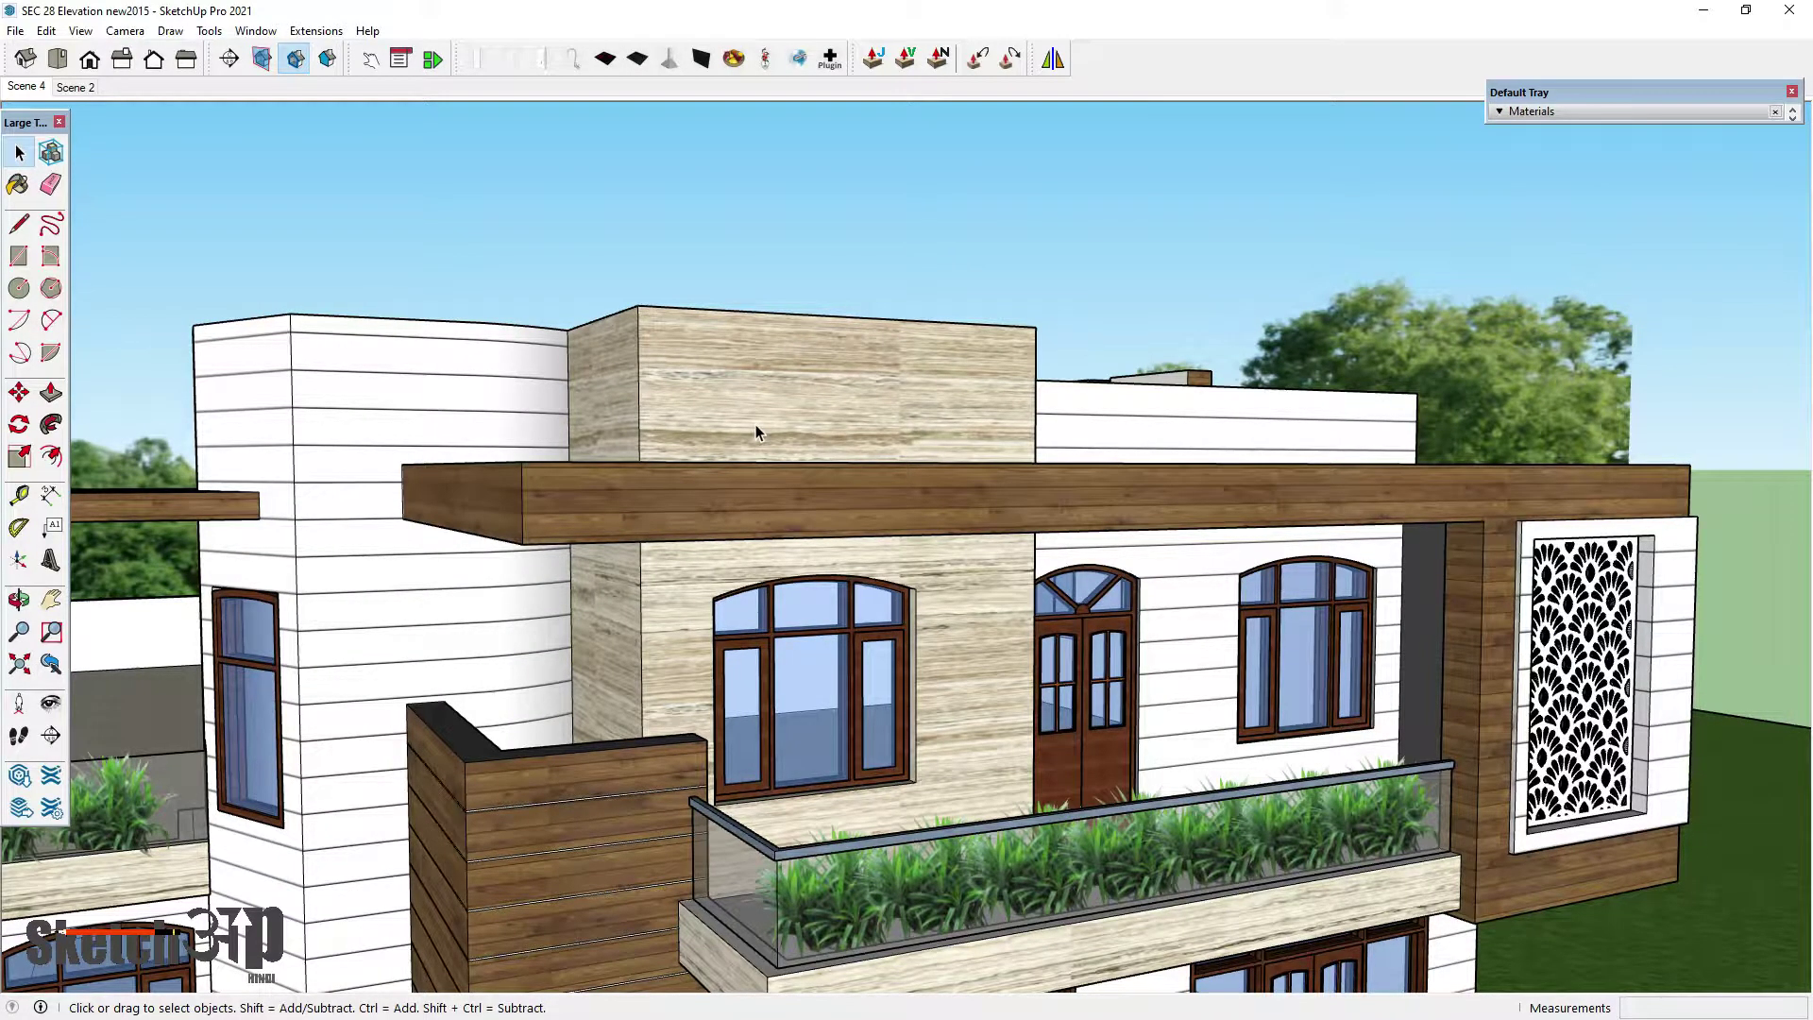
{"action": "mouse_move", "coordinate": [827, 592]}
{"action": "middle_mouse_down"}
{"action": "mouse_move", "coordinate": [802, 658]}
{"action": "mouse_move", "coordinate": [825, 646]}
{"action": "mouse_move", "coordinate": [814, 575]}
{"action": "middle_mouse_up"}
{"action": "scroll", "coordinate": [812, 574], "scroll_direction": "down", "scroll_amount": 1}
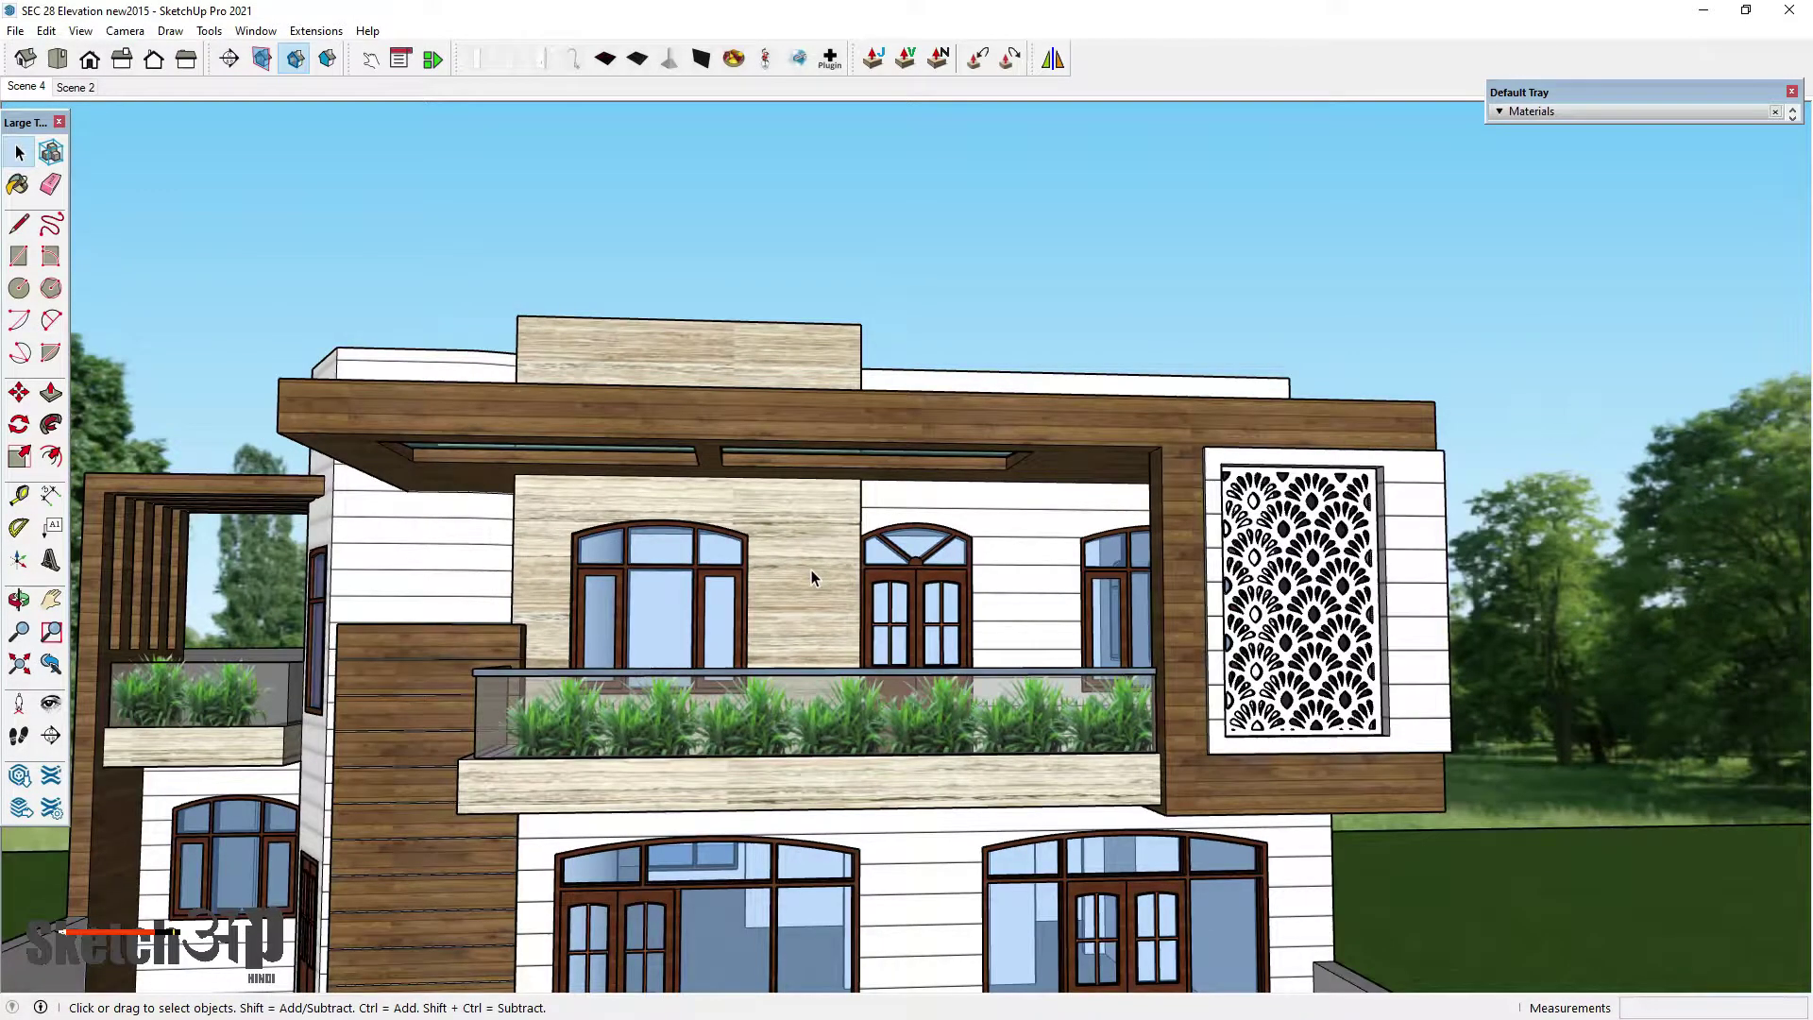
{"action": "middle_click_drag", "start_coordinate": [812, 570], "coordinate": [817, 599]}
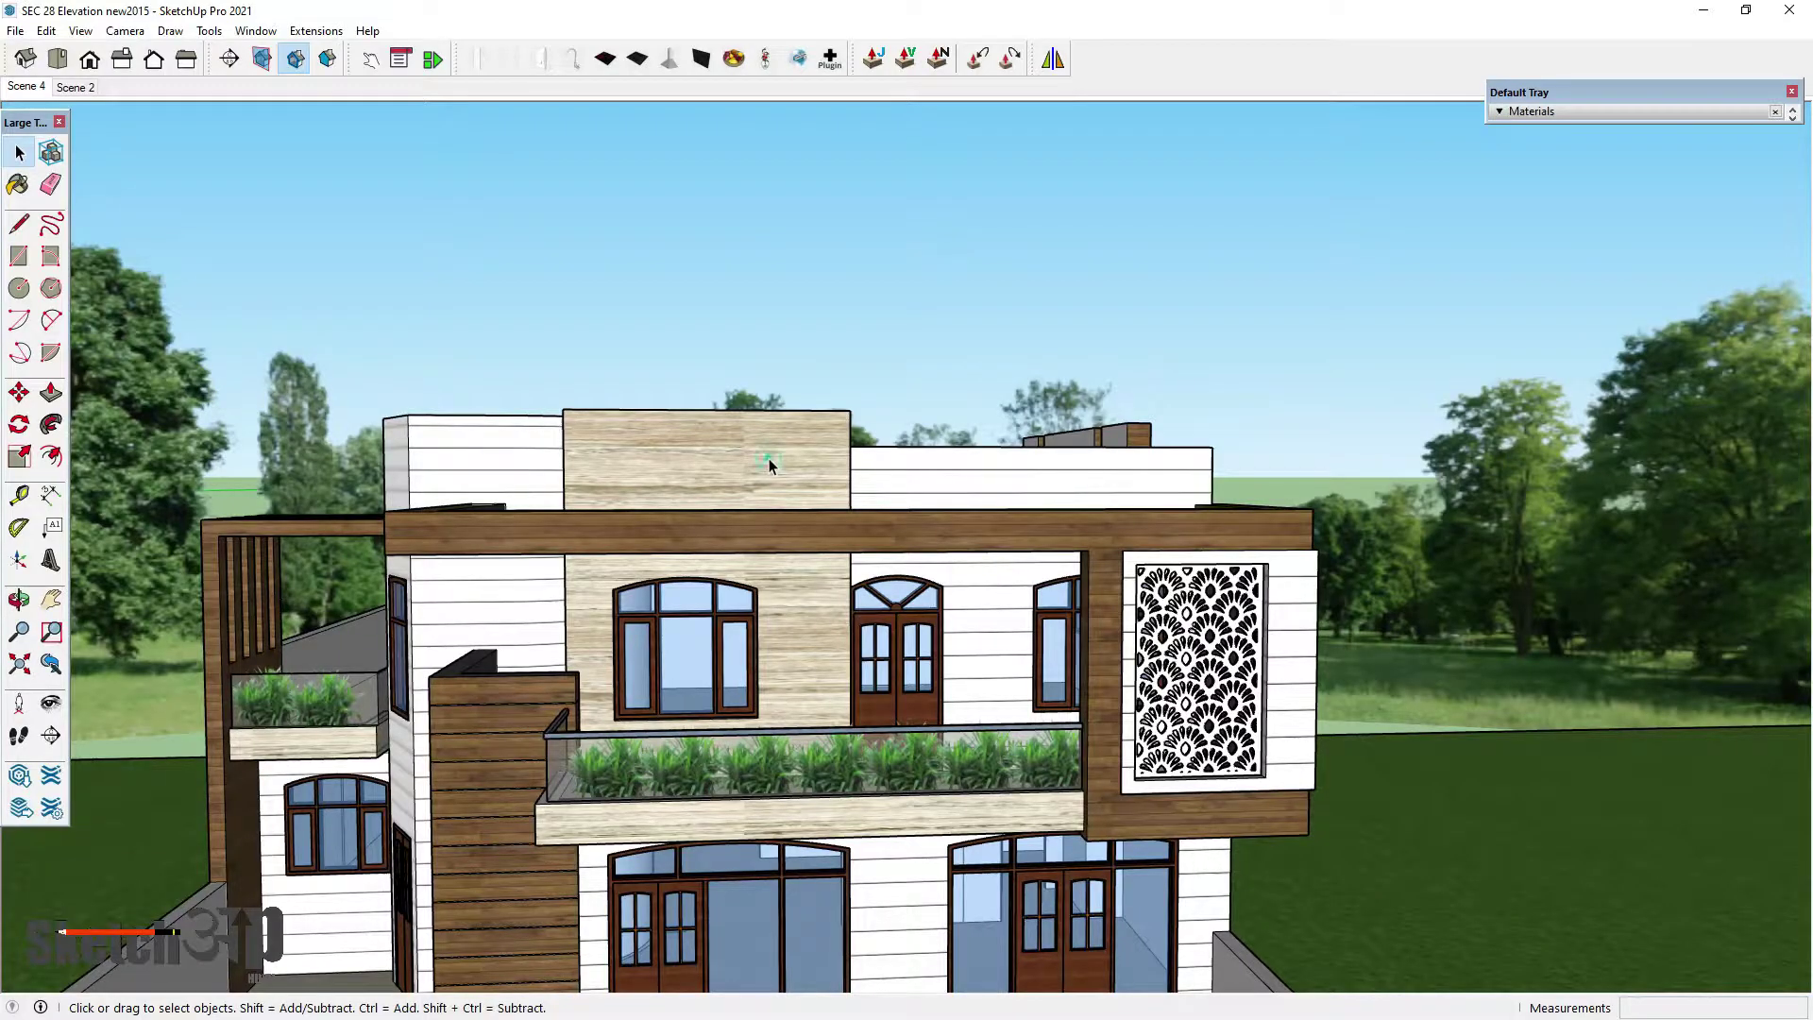
- Select the front face of the stone-textured roof block and inspect the whole front facade
{"action": "left_click", "coordinate": [768, 463]}
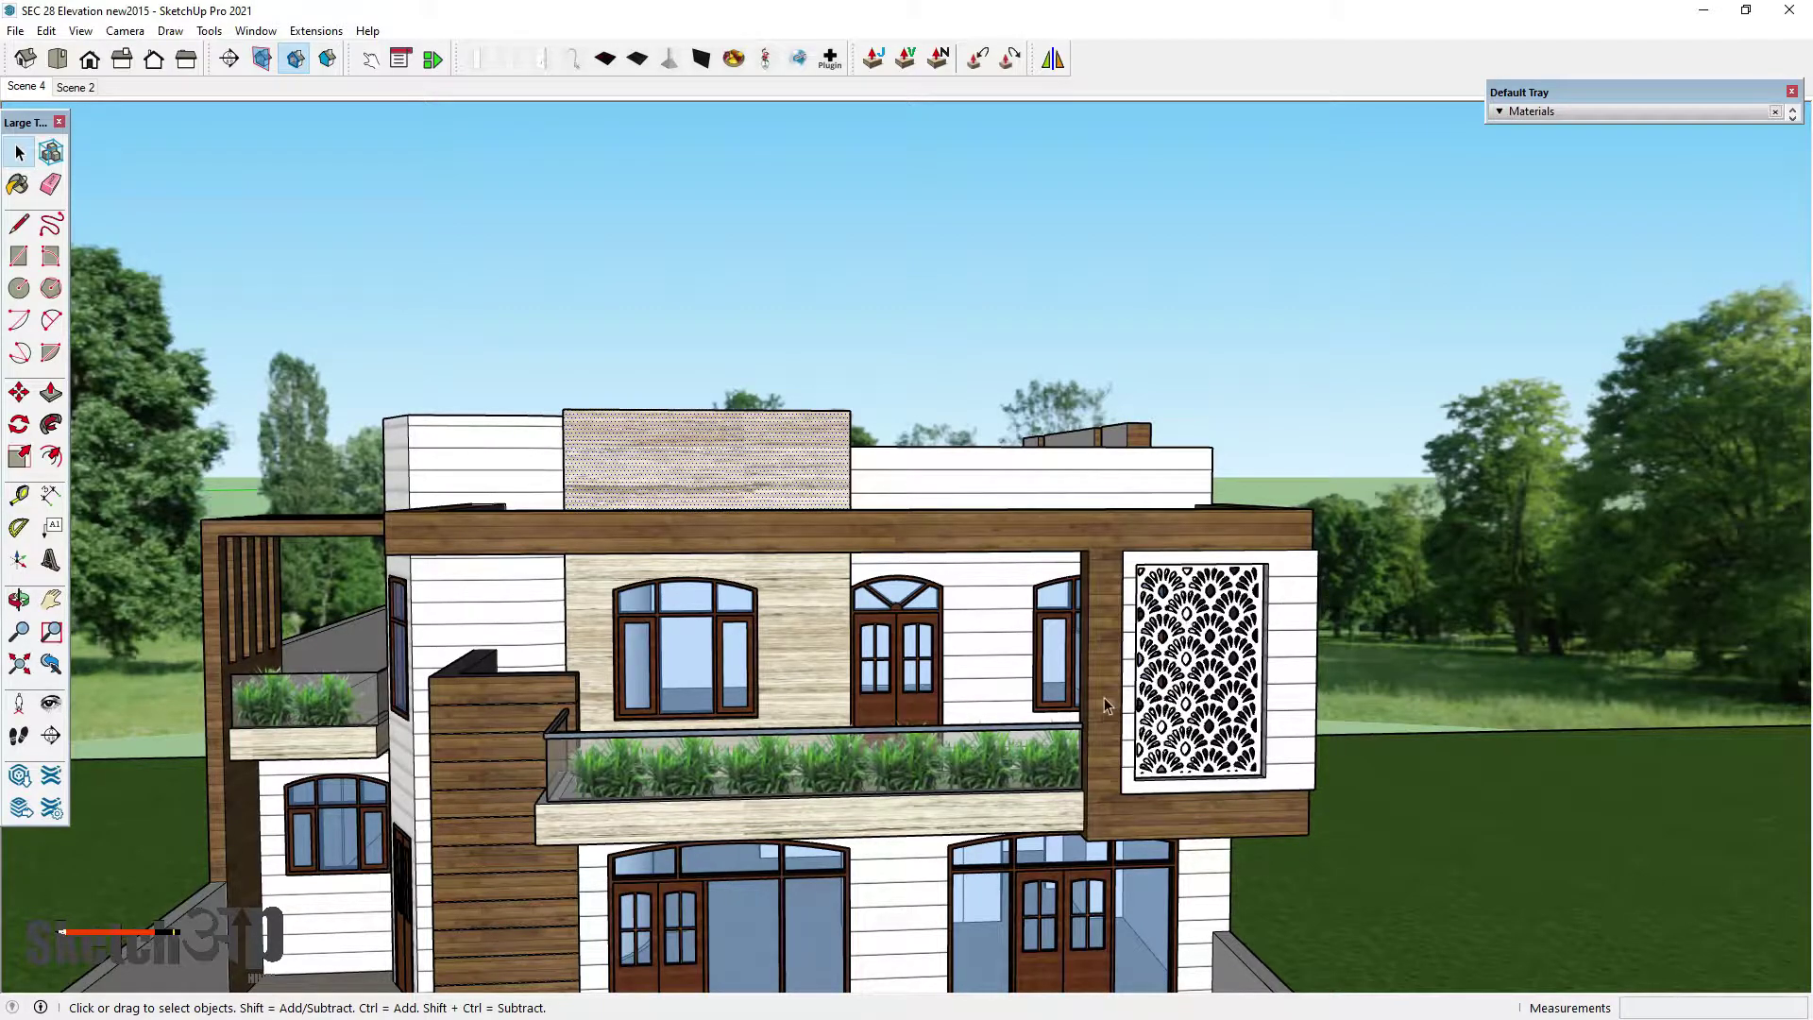
{"action": "middle_click_drag", "start_coordinate": [1221, 627], "coordinate": [1154, 652]}
{"action": "scroll", "coordinate": [703, 497], "scroll_direction": "up", "scroll_amount": 2}
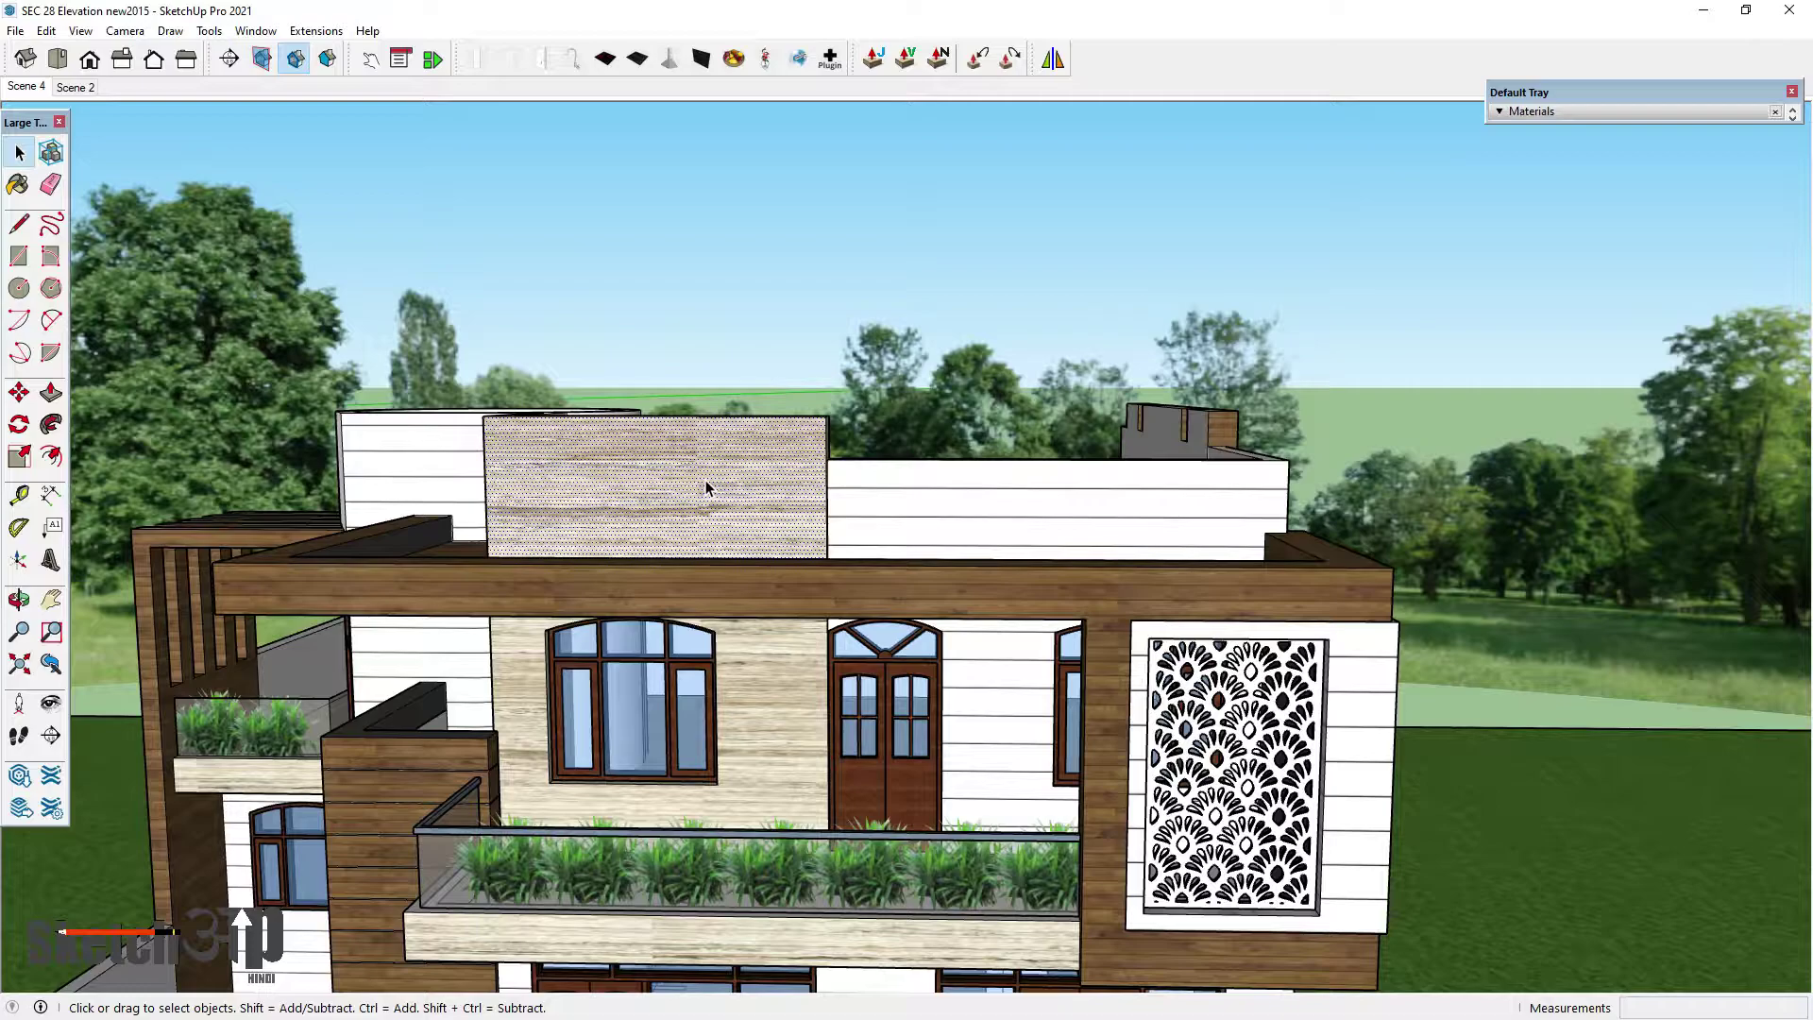
{"action": "scroll", "coordinate": [765, 529], "scroll_direction": "down", "scroll_amount": 3}
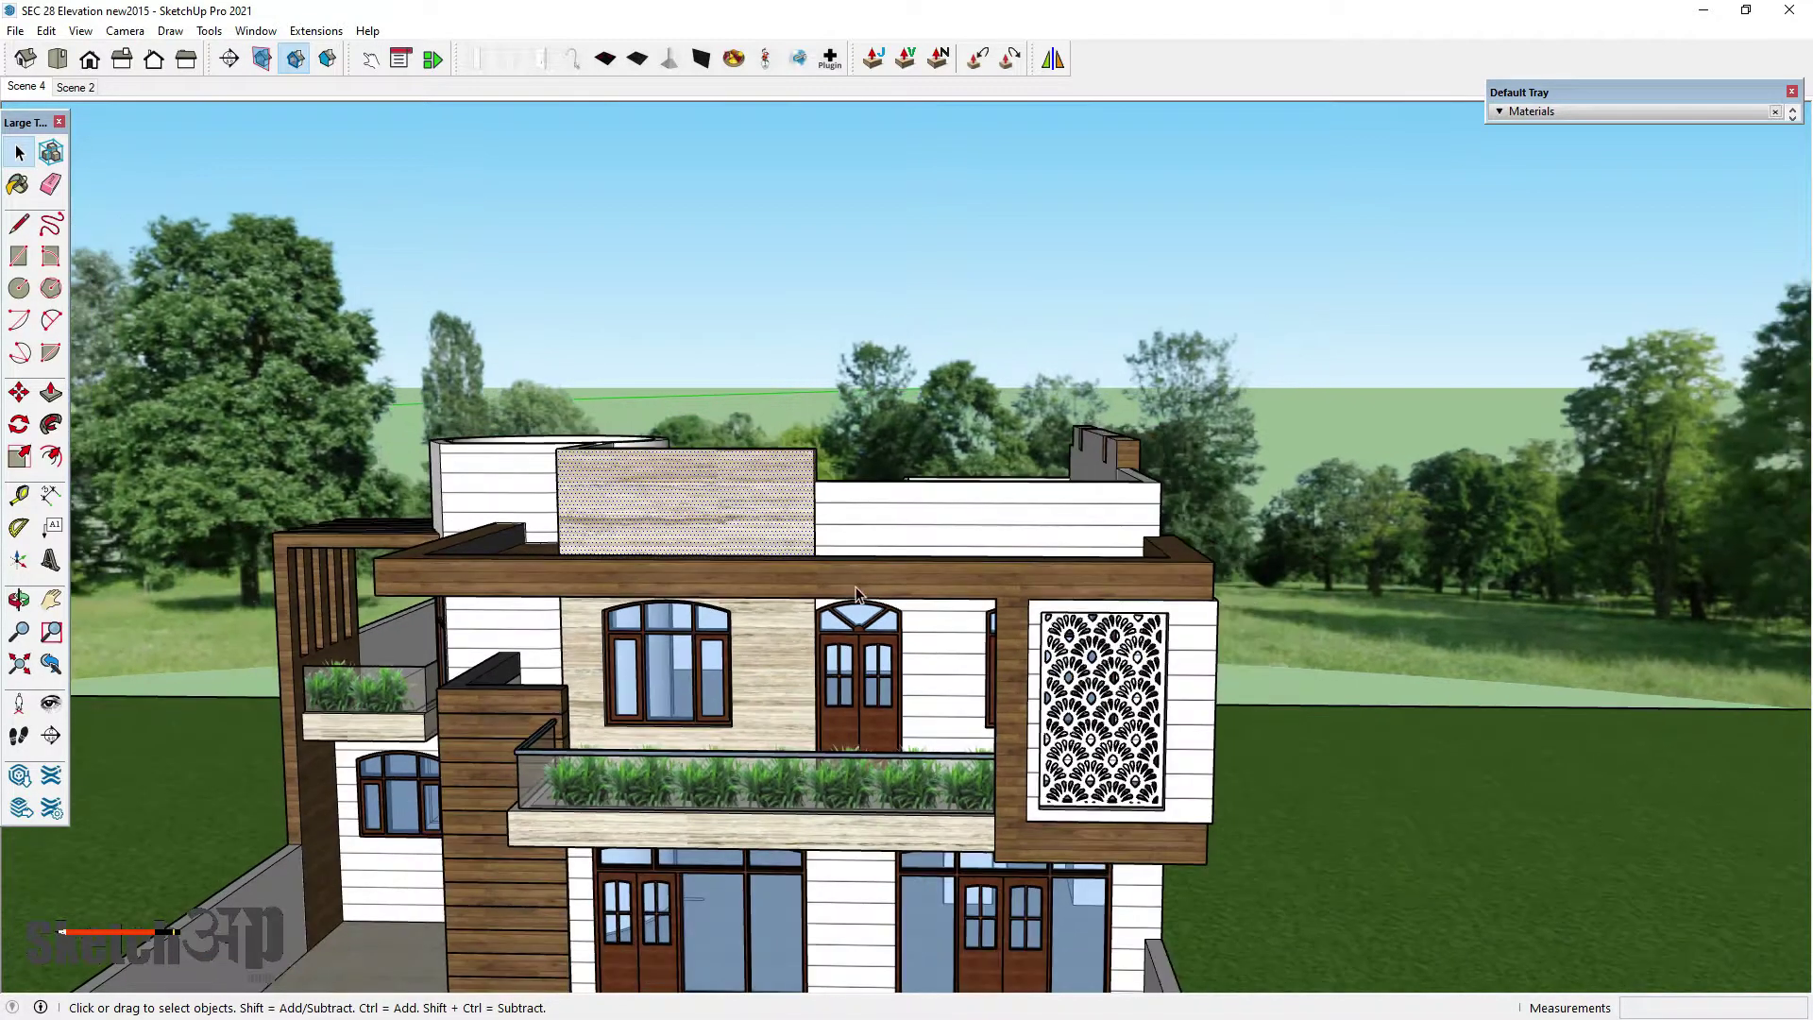
{"action": "scroll", "coordinate": [826, 559], "scroll_direction": "down", "scroll_amount": 3}
{"action": "scroll", "coordinate": [621, 871], "scroll_direction": "up", "scroll_amount": 2}
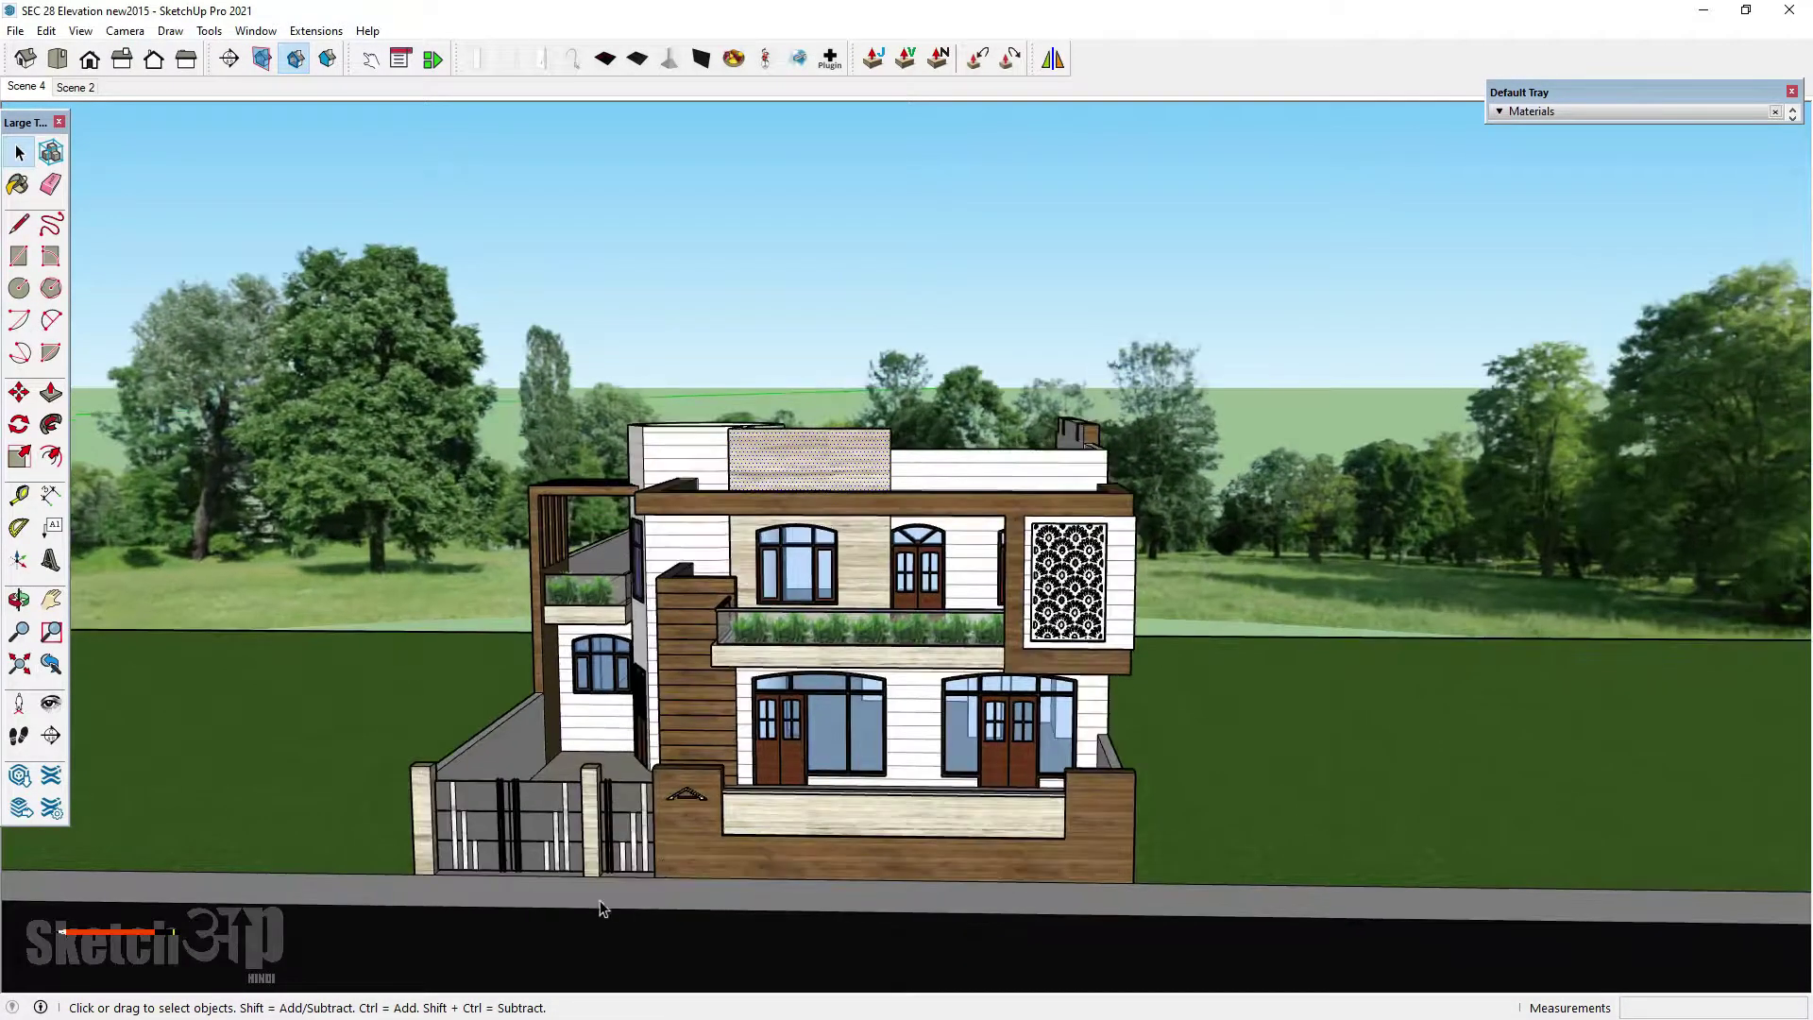
{"action": "middle_click_drag", "start_coordinate": [609, 902], "coordinate": [814, 795]}
{"action": "scroll", "coordinate": [821, 788], "scroll_direction": "up", "scroll_amount": 2}
{"action": "scroll", "coordinate": [767, 513], "scroll_direction": "up", "scroll_amount": 2}
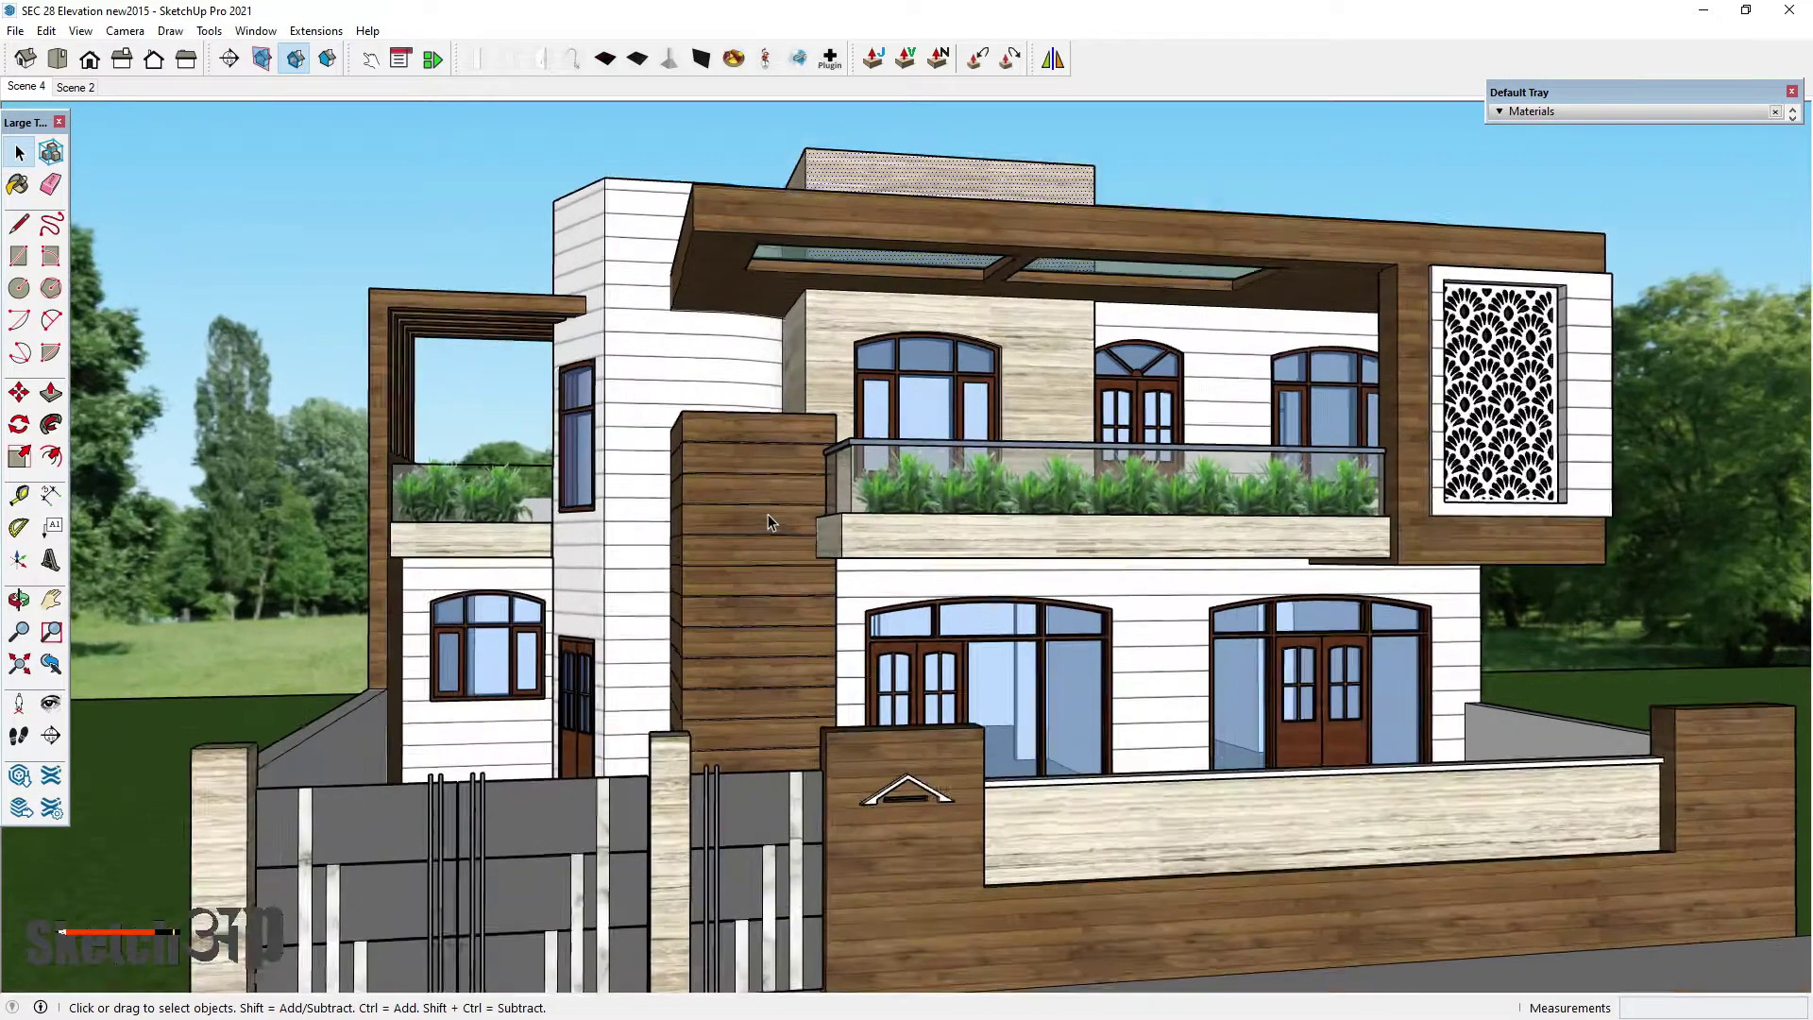
{"action": "scroll", "coordinate": [1515, 394], "scroll_direction": "up", "scroll_amount": 2}
{"action": "scroll", "coordinate": [1516, 395], "scroll_direction": "up", "scroll_amount": 2}
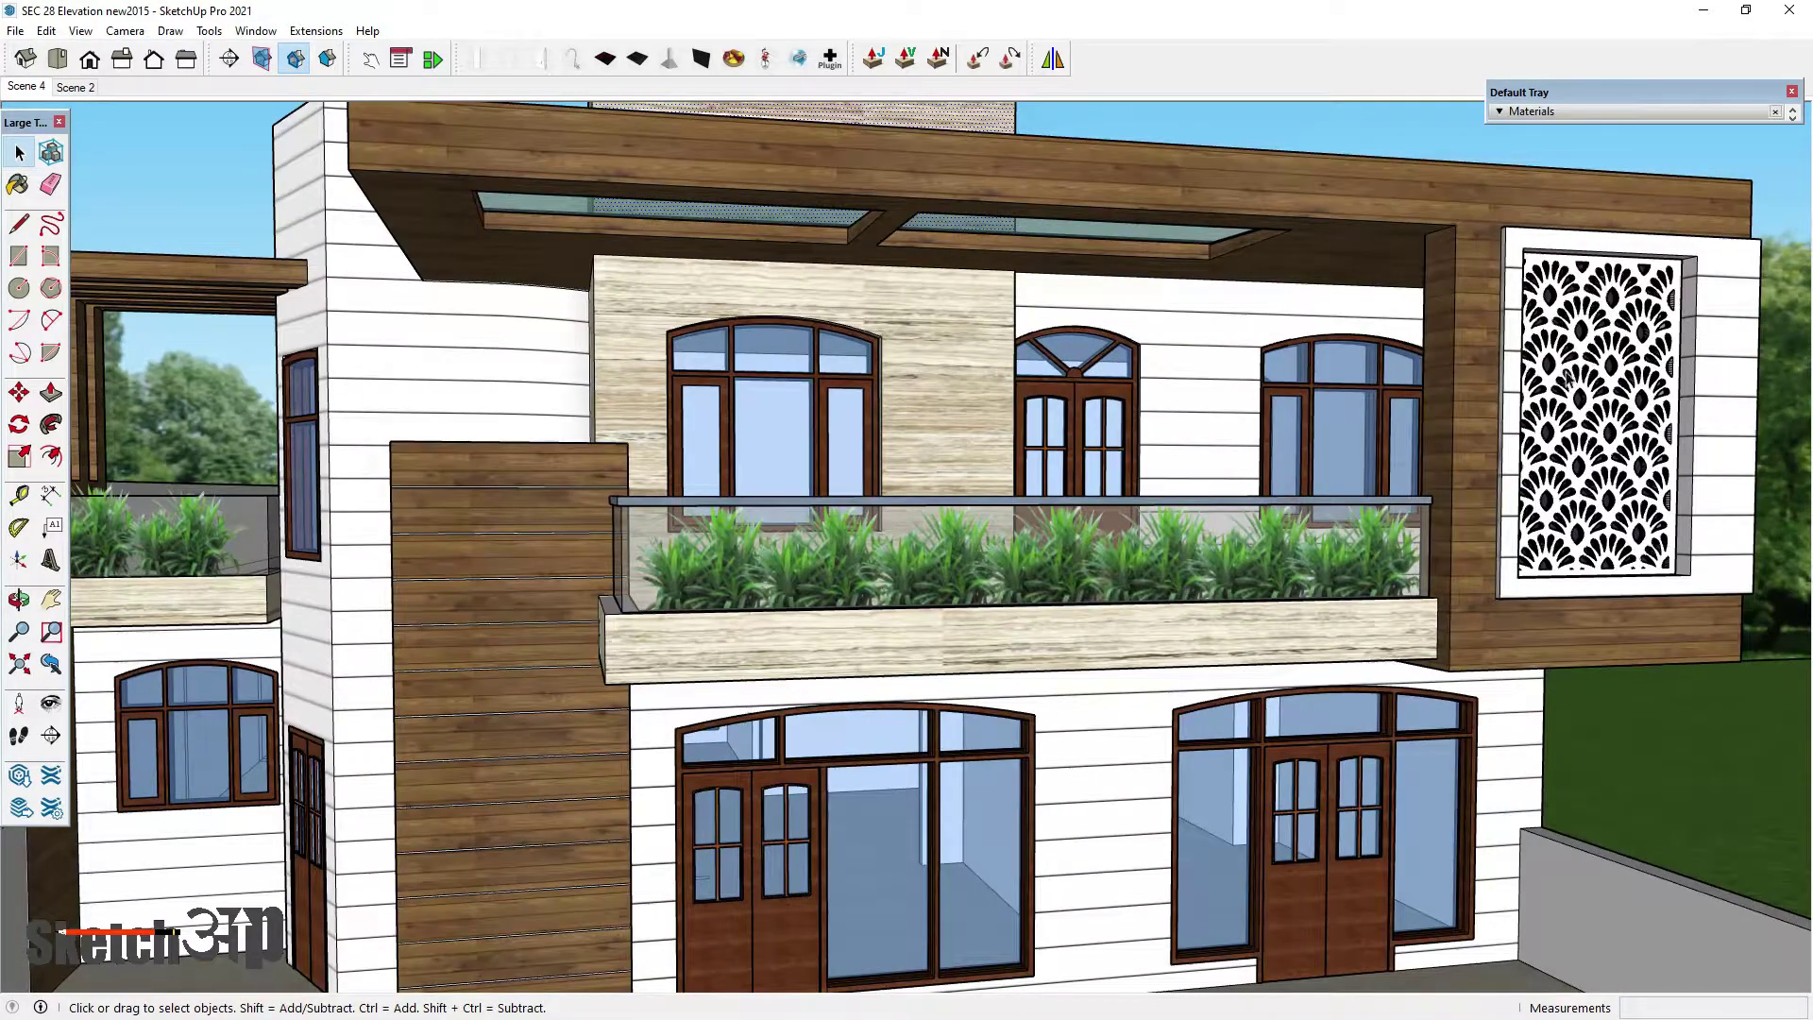
- Inspect the patterned jali screen and its white frame beside the upper balcony from close up and afar
{"action": "scroll", "coordinate": [1569, 373], "scroll_direction": "up", "scroll_amount": 6}
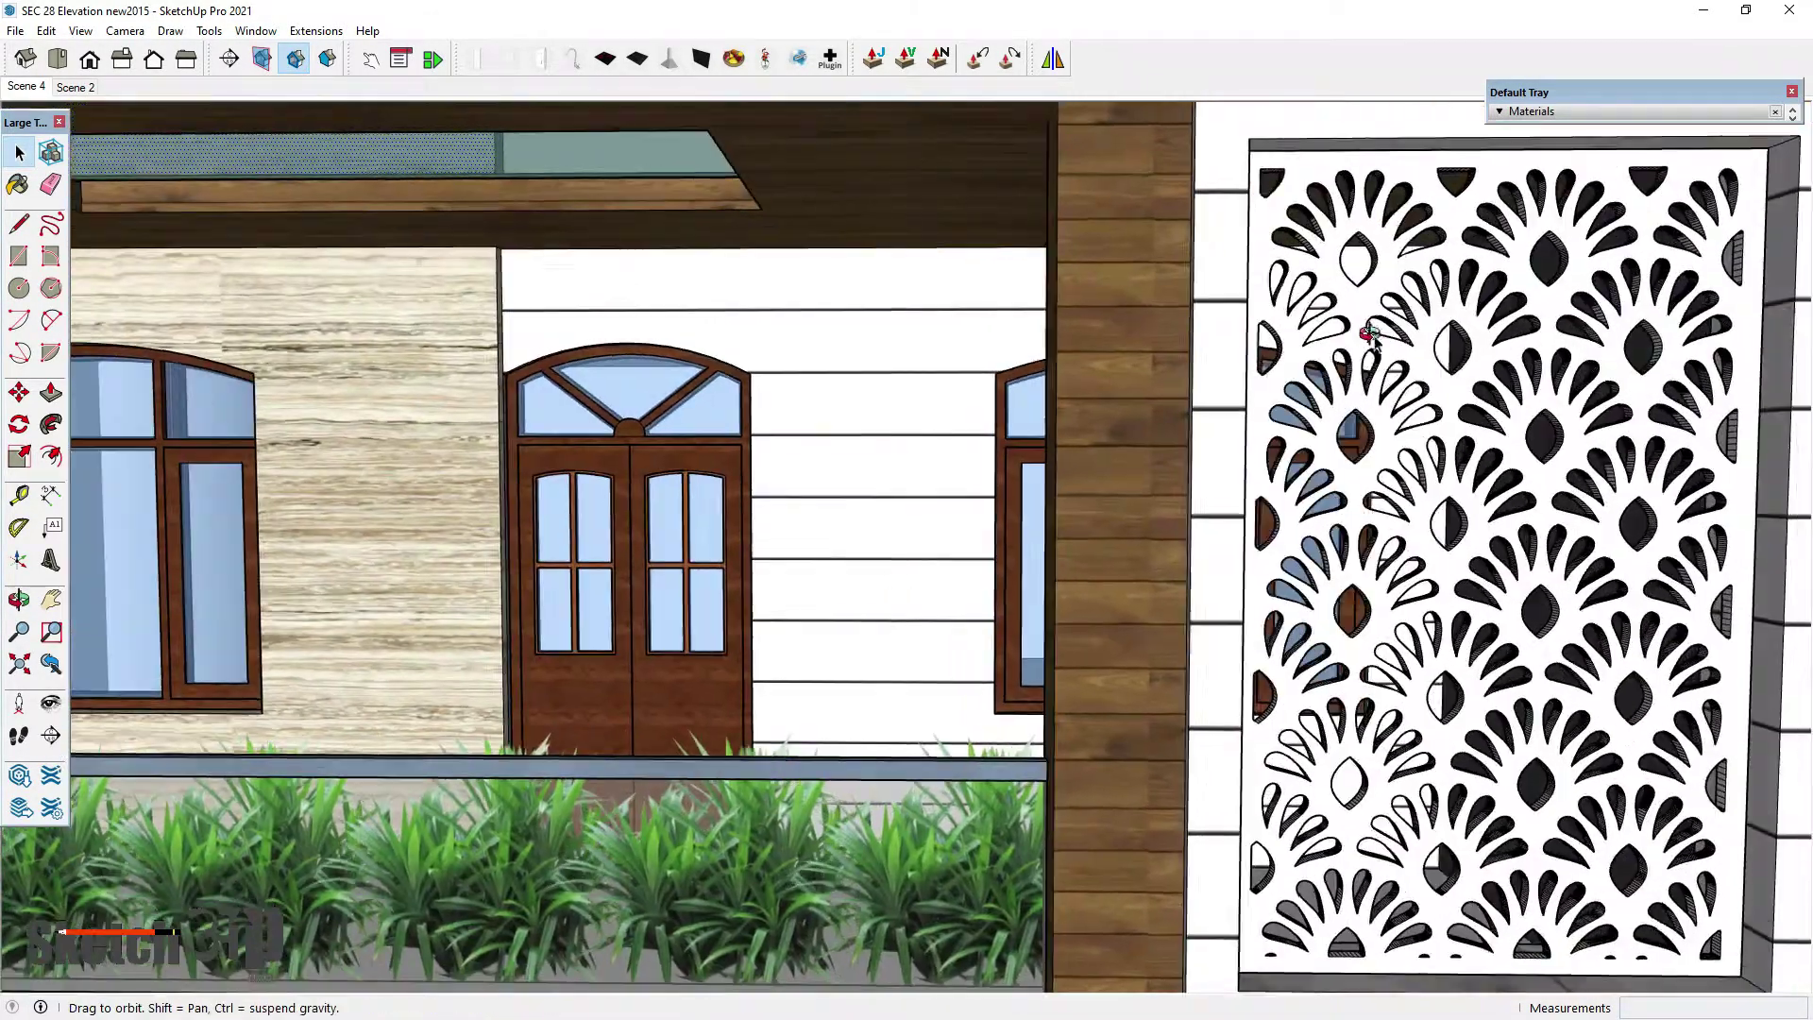
{"action": "middle_click_drag", "start_coordinate": [1371, 335], "coordinate": [1359, 375]}
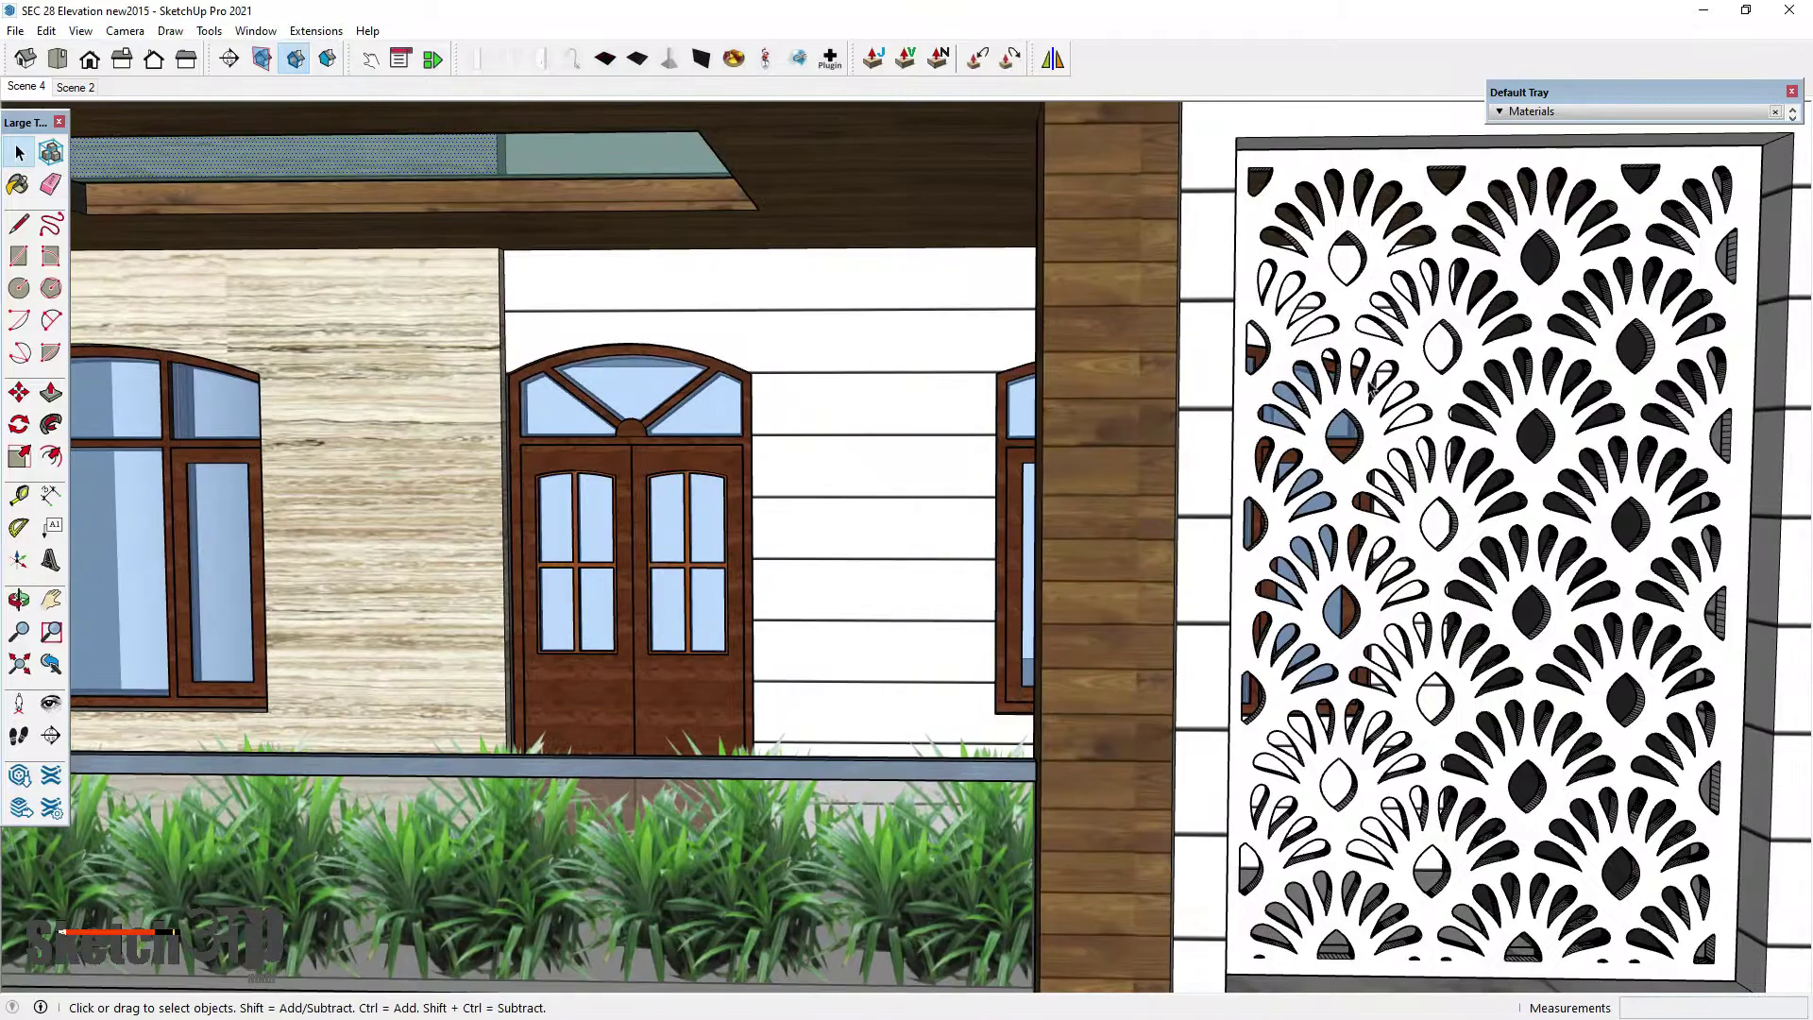
{"action": "scroll", "coordinate": [1429, 306], "scroll_direction": "down", "scroll_amount": 6}
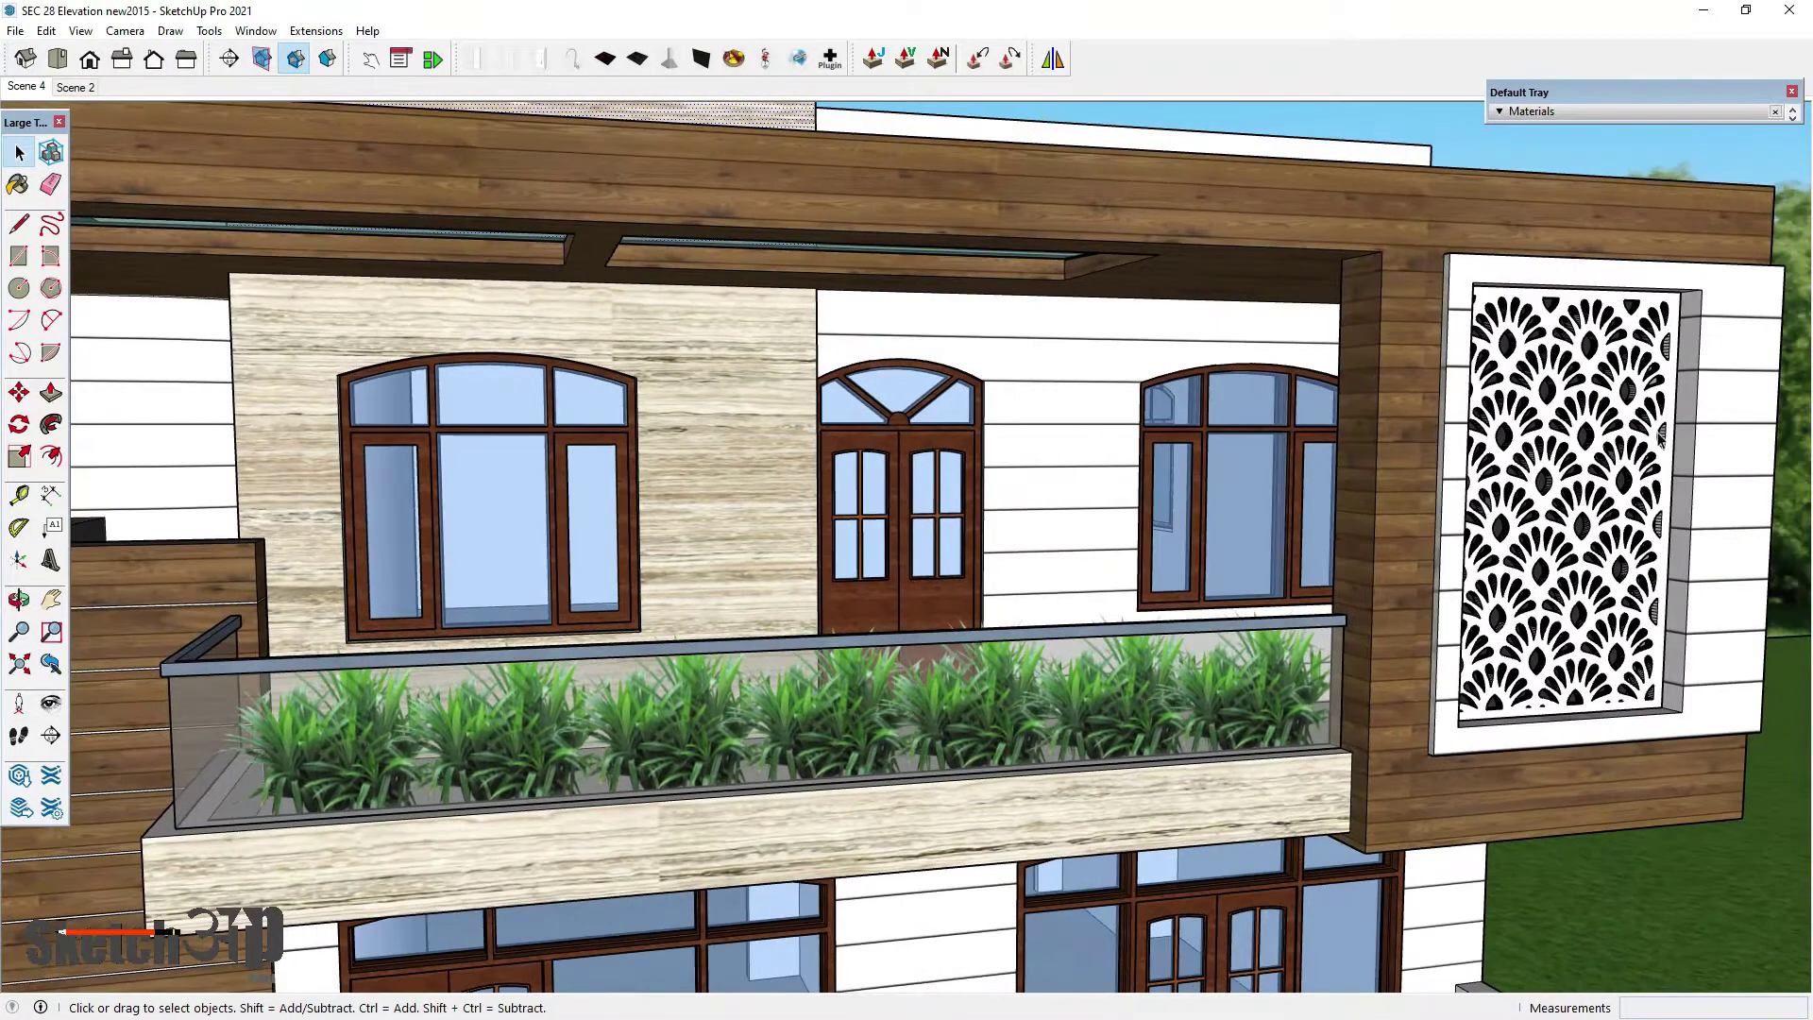
{"action": "scroll", "coordinate": [1654, 417], "scroll_direction": "down", "scroll_amount": 5}
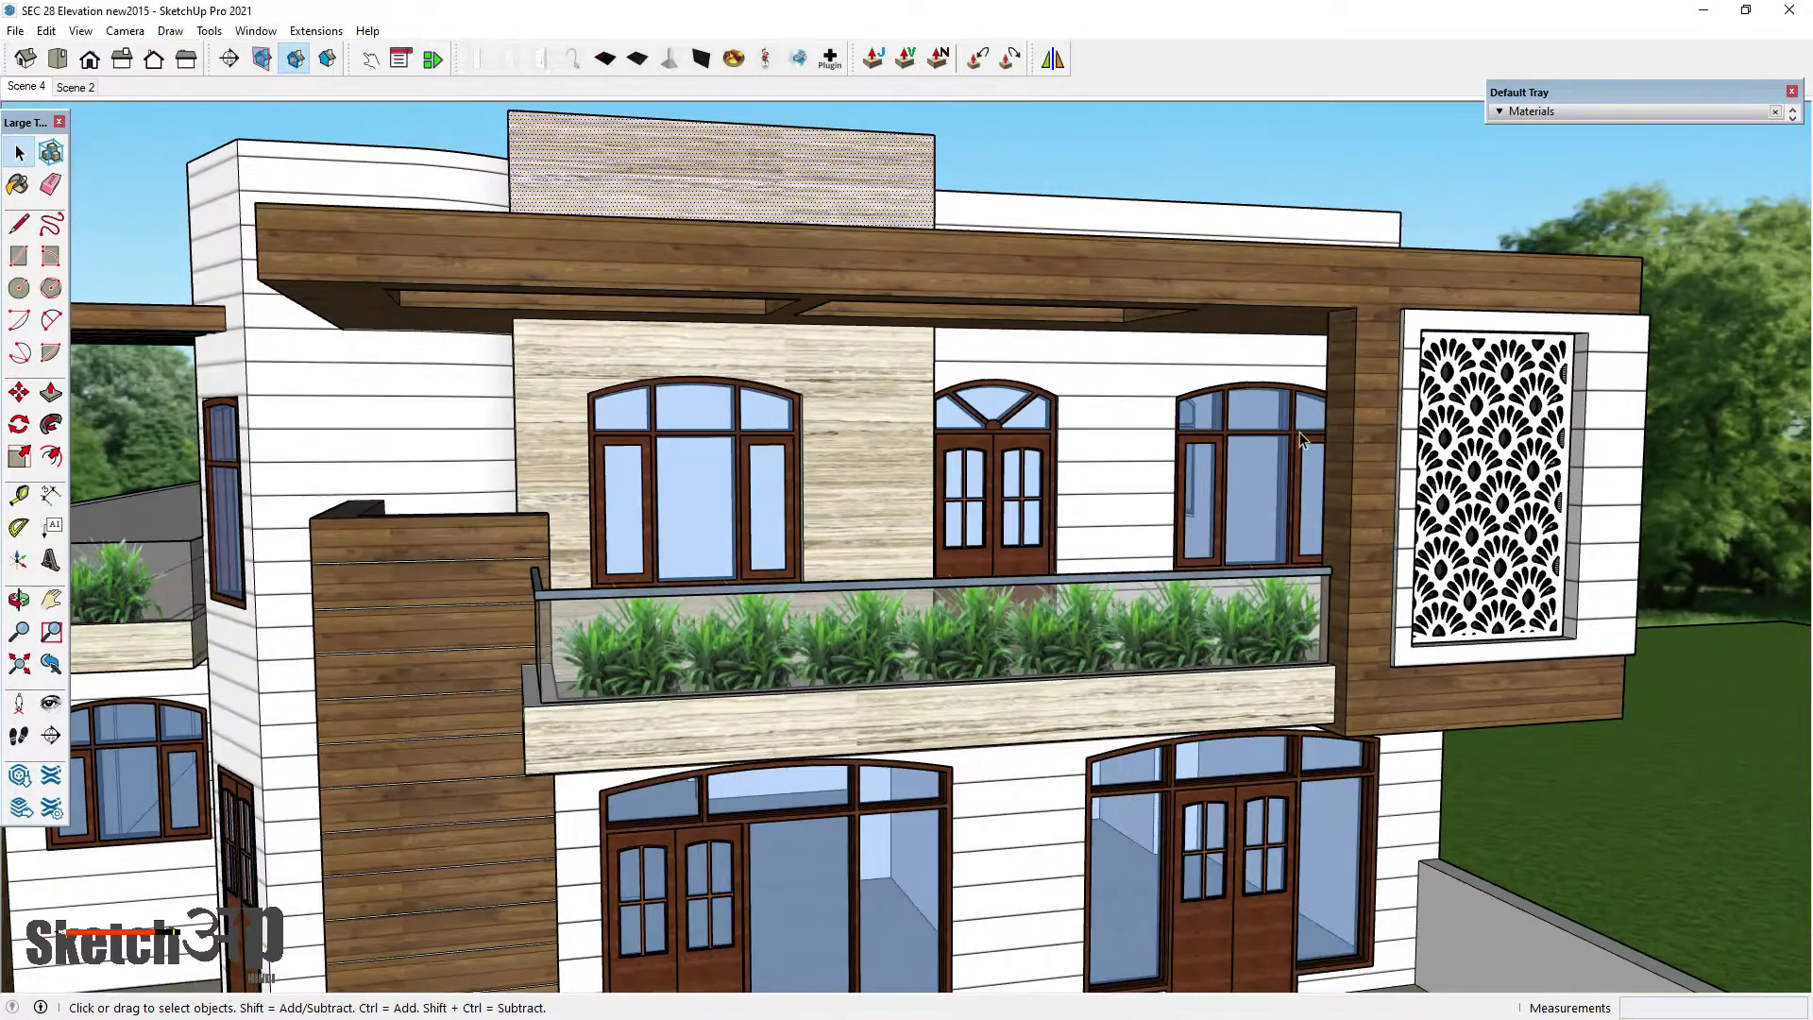
{"action": "scroll", "coordinate": [1299, 432], "scroll_direction": "down", "scroll_amount": 3}
{"action": "scroll", "coordinate": [1475, 401], "scroll_direction": "up", "scroll_amount": 3}
{"action": "scroll", "coordinate": [1365, 432], "scroll_direction": "down", "scroll_amount": 2}
{"action": "middle_click_drag", "start_coordinate": [1365, 432], "coordinate": [1270, 406]}
{"action": "scroll", "coordinate": [1468, 444], "scroll_direction": "up", "scroll_amount": 3}
{"action": "middle_click_drag", "start_coordinate": [1468, 444], "coordinate": [703, 432]}
{"action": "middle_click_drag", "start_coordinate": [784, 363], "coordinate": [1100, 331]}
{"action": "scroll", "coordinate": [1170, 387], "scroll_direction": "down", "scroll_amount": 3}
{"action": "middle_click_drag", "start_coordinate": [1170, 454], "coordinate": [1419, 532]}
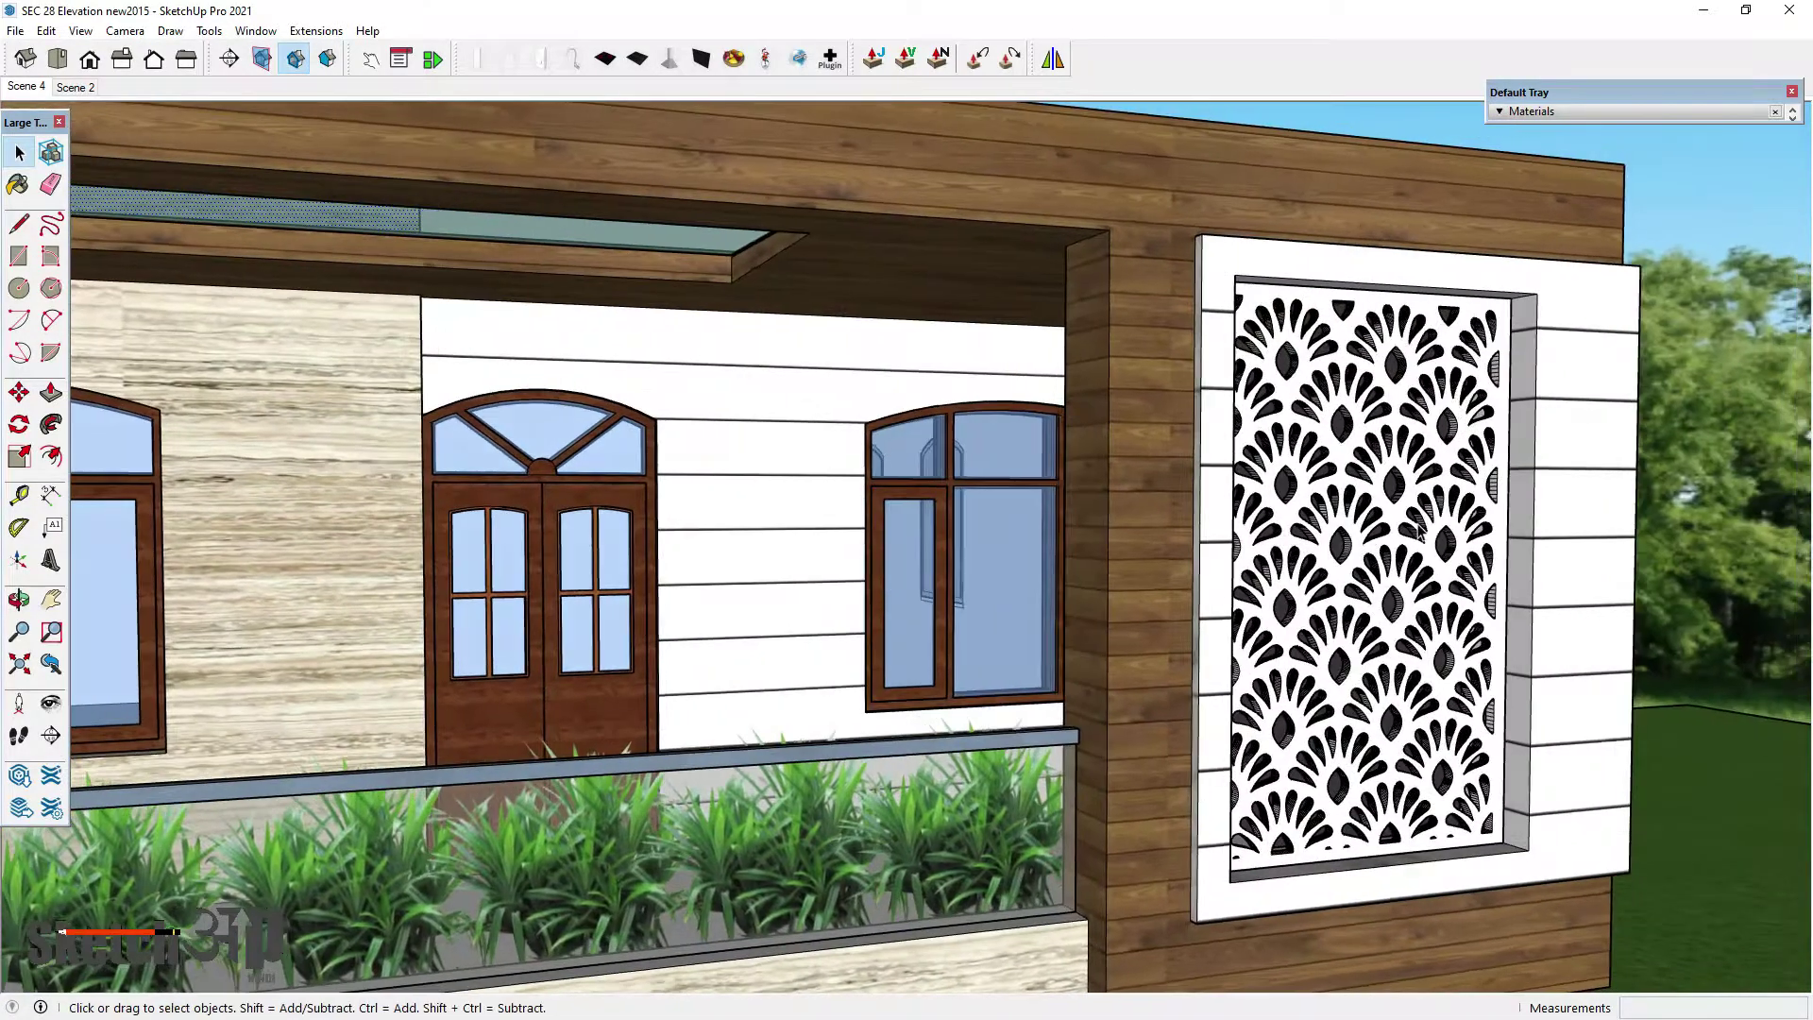
{"action": "scroll", "coordinate": [1421, 531], "scroll_direction": "up", "scroll_amount": 1}
{"action": "scroll", "coordinate": [1419, 529], "scroll_direction": "down", "scroll_amount": 2}
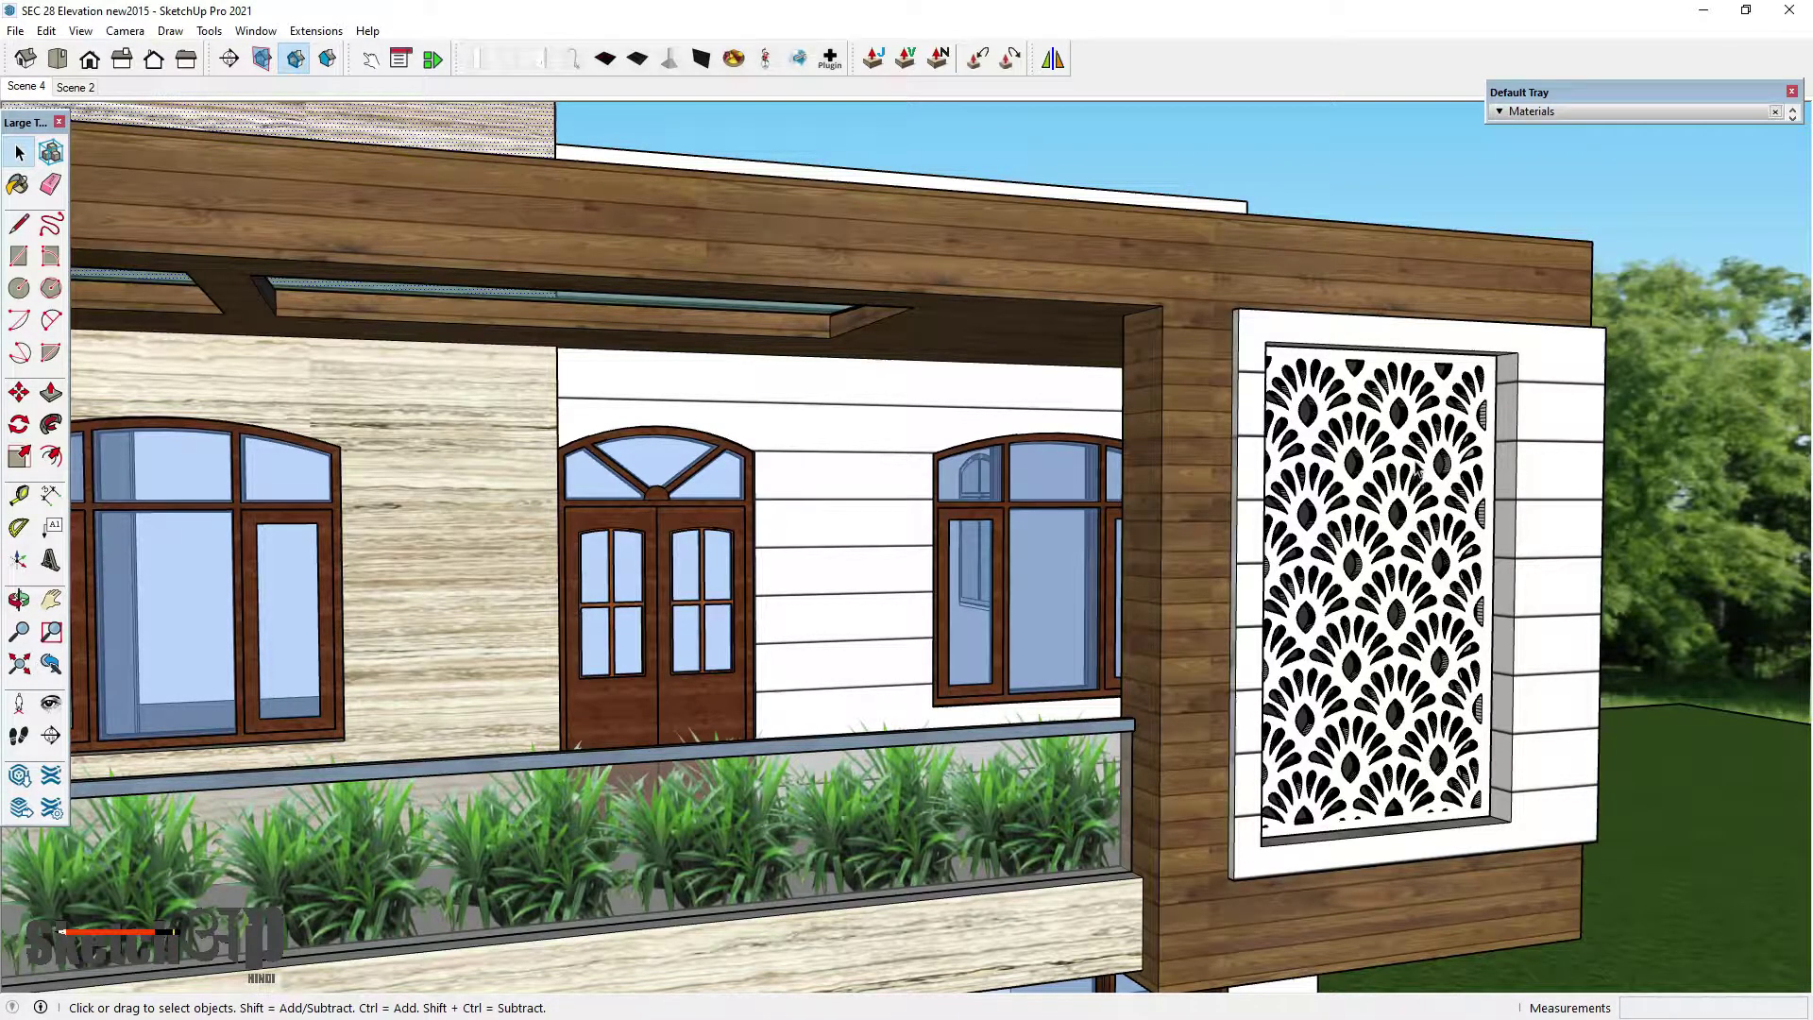
{"action": "scroll", "coordinate": [1411, 407], "scroll_direction": "up", "scroll_amount": 5}
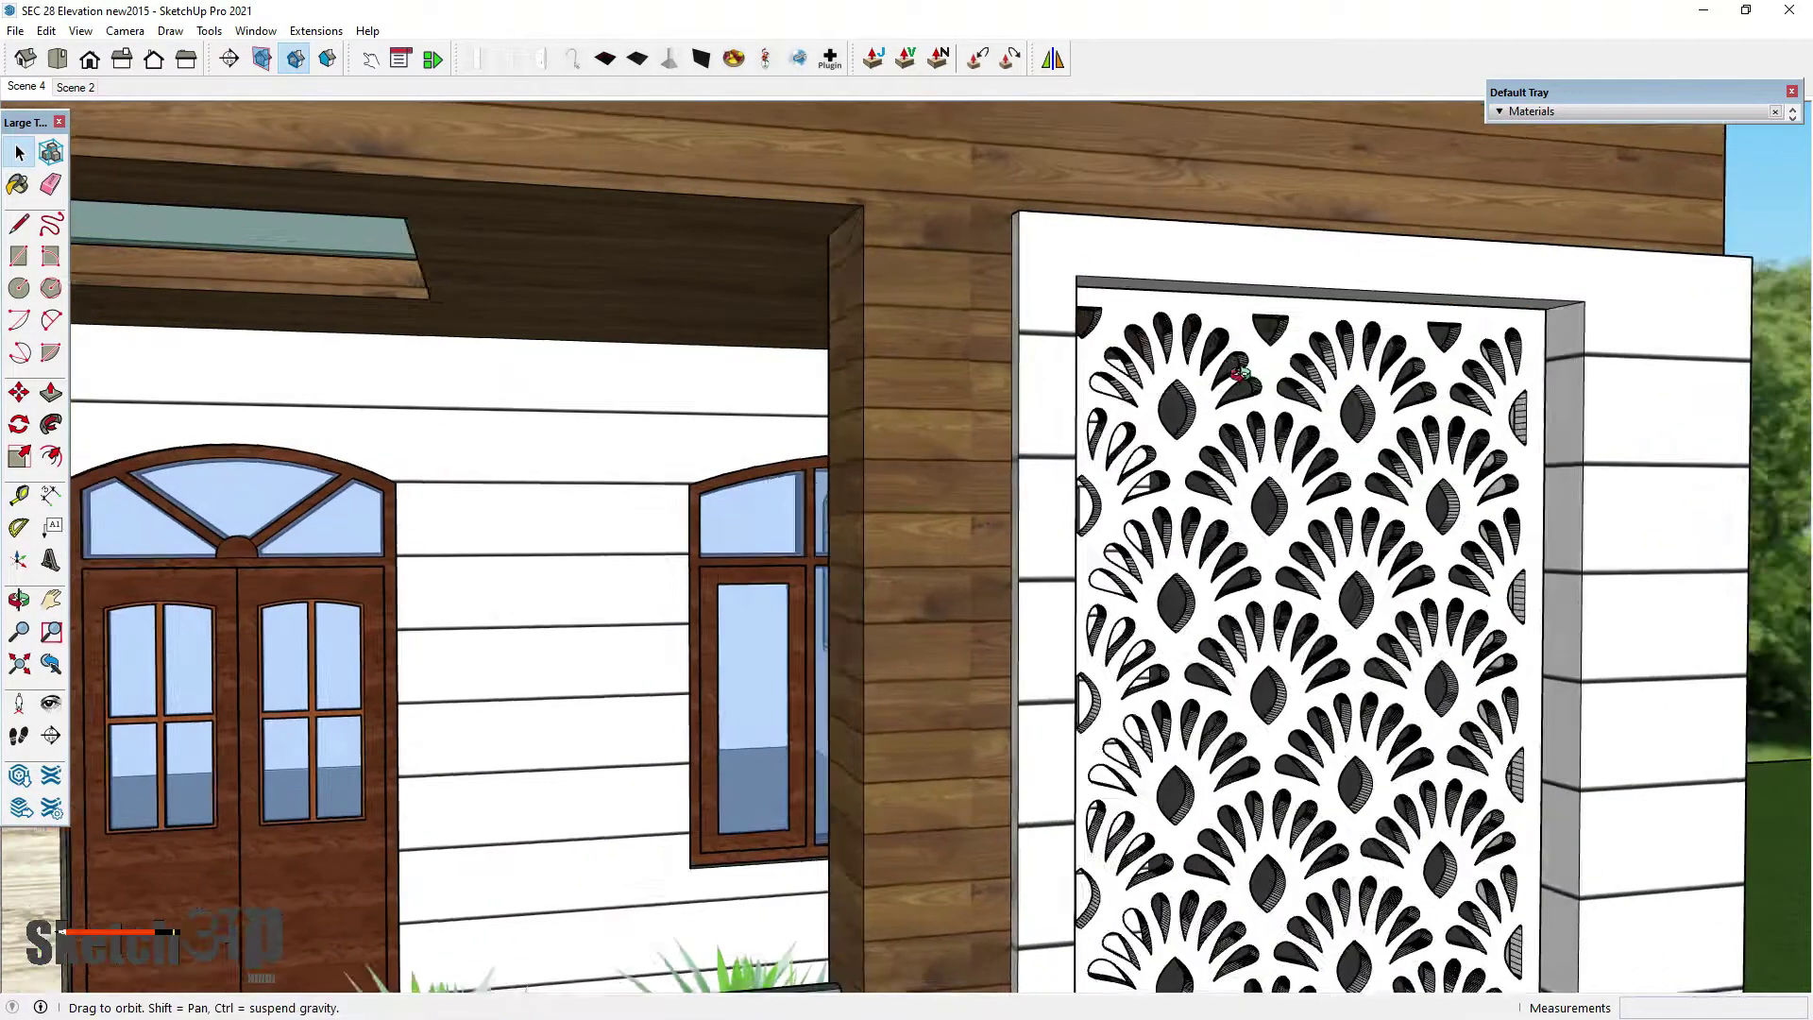
{"action": "scroll", "coordinate": [1152, 349], "scroll_direction": "down", "scroll_amount": 1}
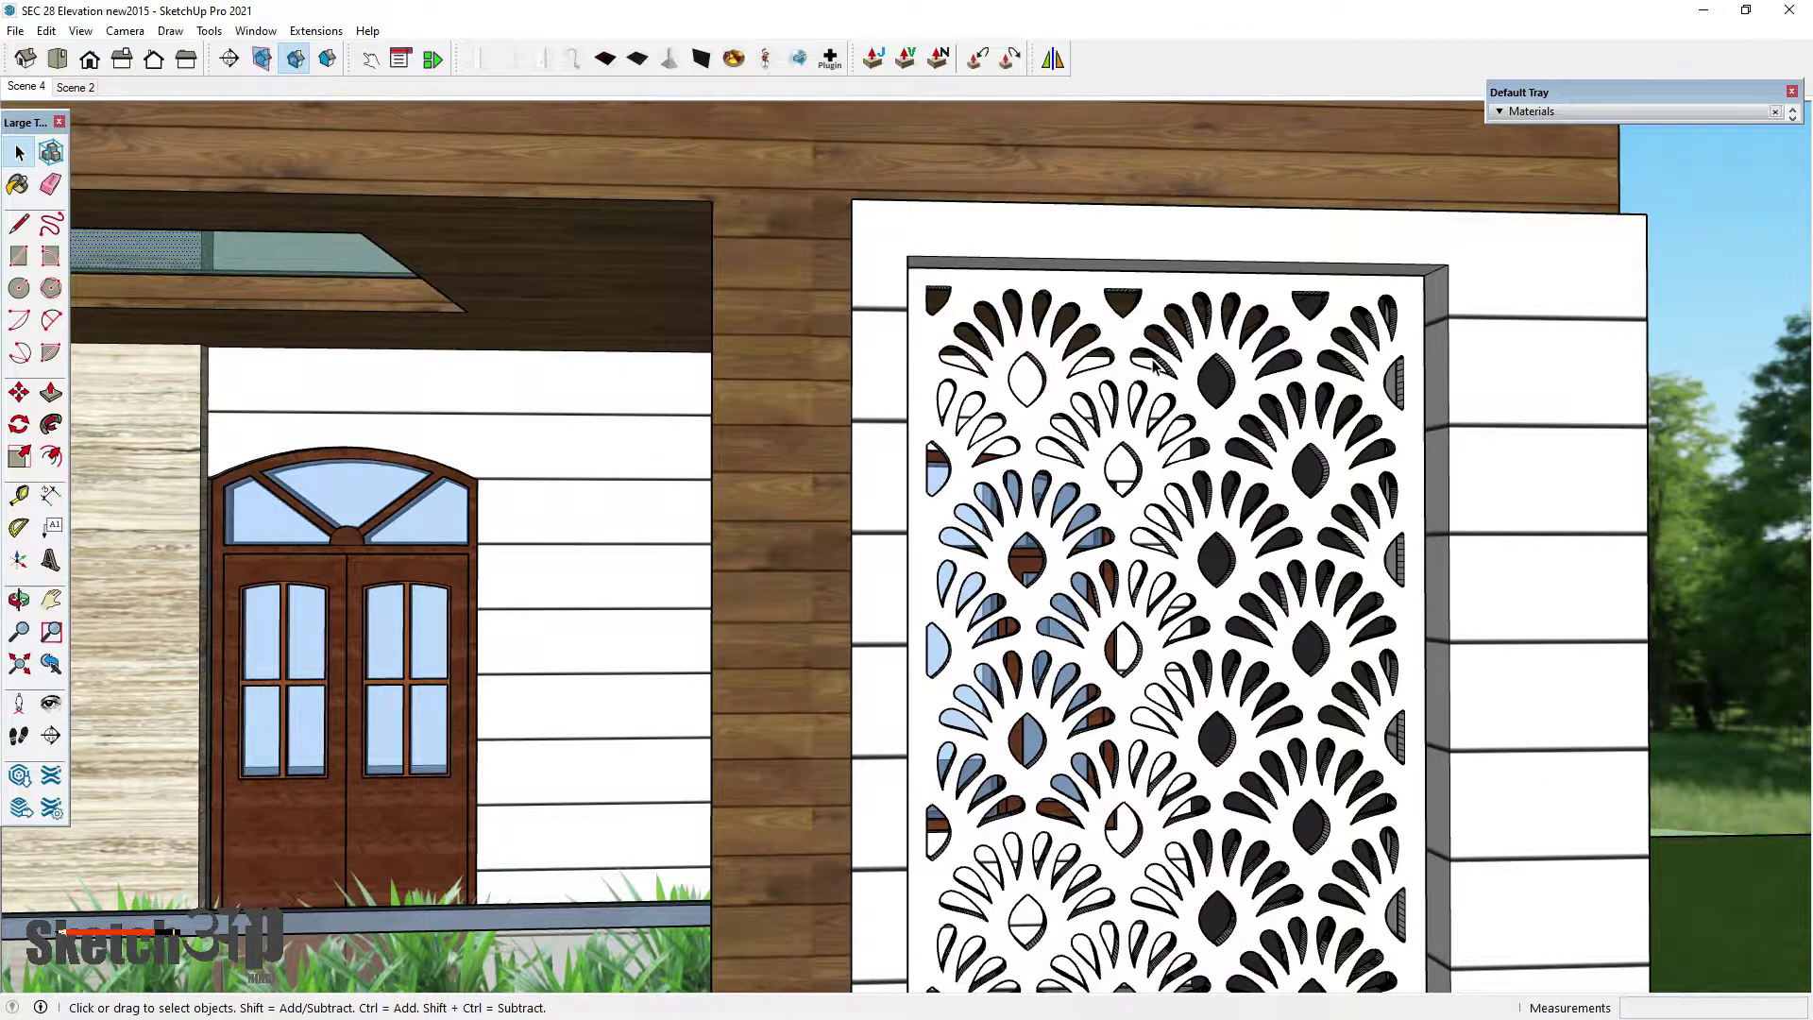
{"action": "middle_click_drag", "start_coordinate": [1190, 385], "coordinate": [1044, 392]}
{"action": "scroll", "coordinate": [1042, 391], "scroll_direction": "down", "scroll_amount": 3}
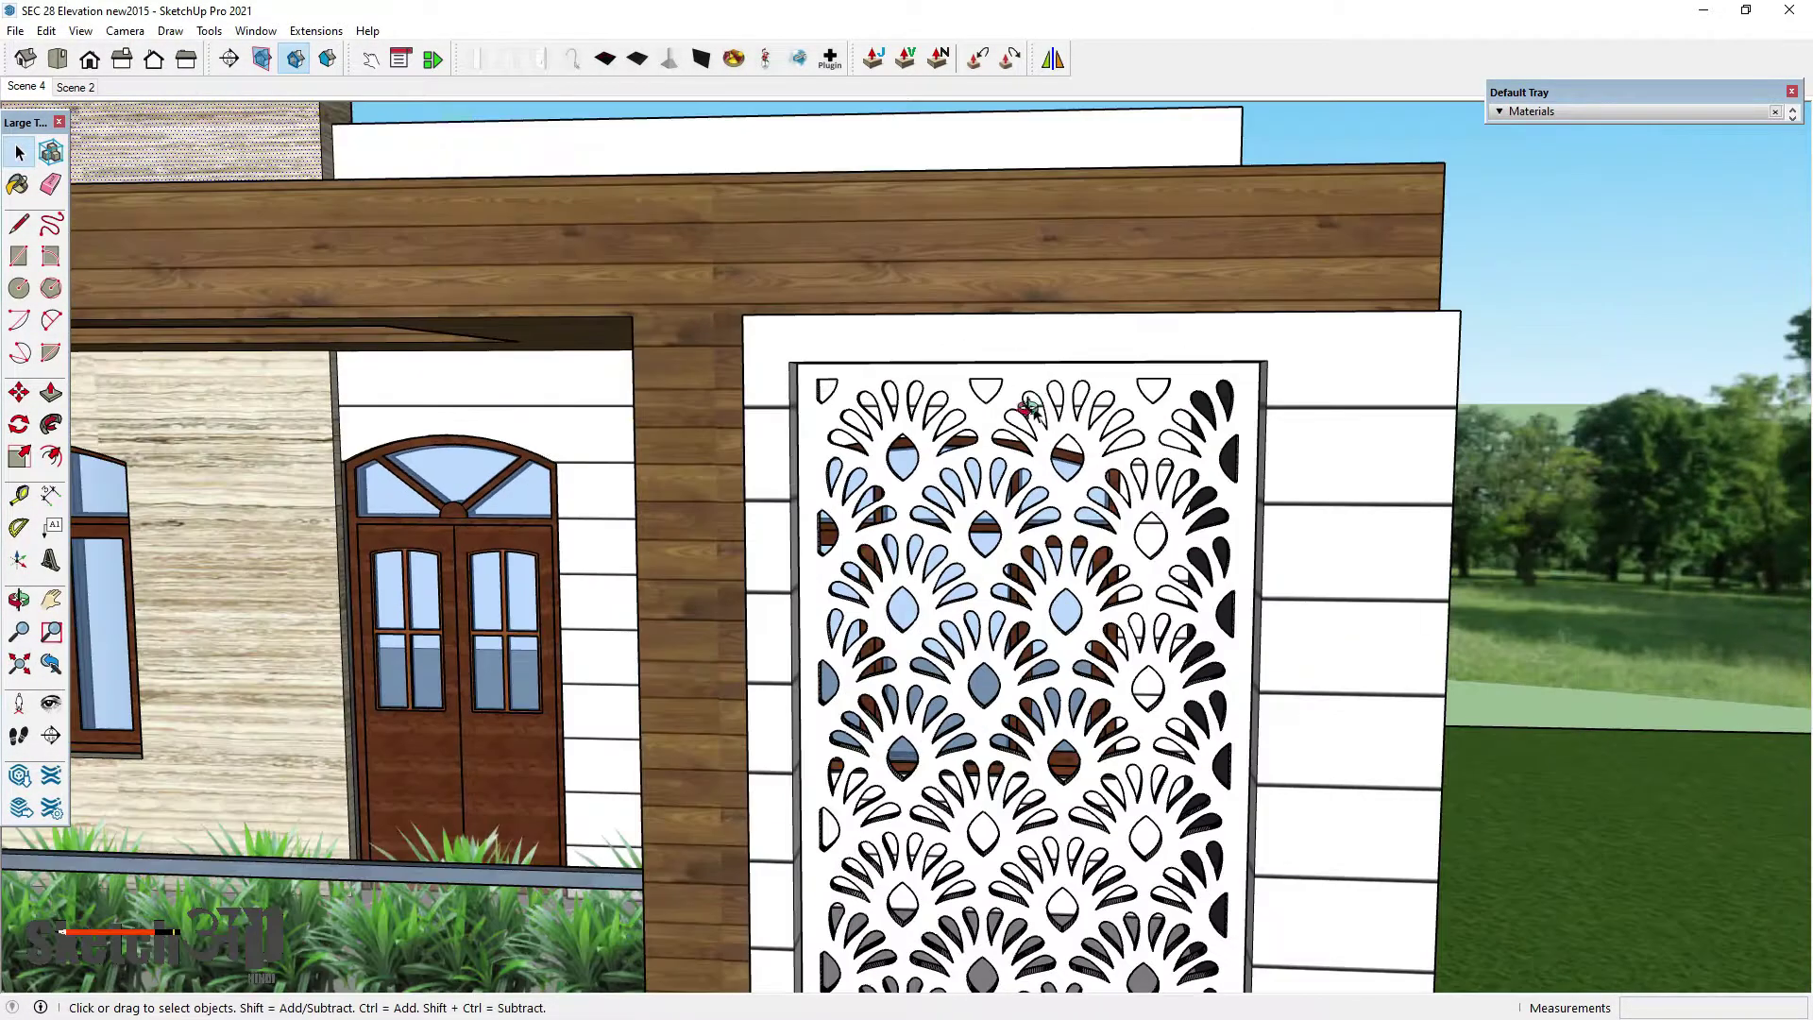
{"action": "scroll", "coordinate": [998, 419], "scroll_direction": "down", "scroll_amount": 2}
{"action": "middle_click_drag", "start_coordinate": [998, 419], "coordinate": [1310, 479]}
{"action": "scroll", "coordinate": [1262, 437], "scroll_direction": "down", "scroll_amount": 4}
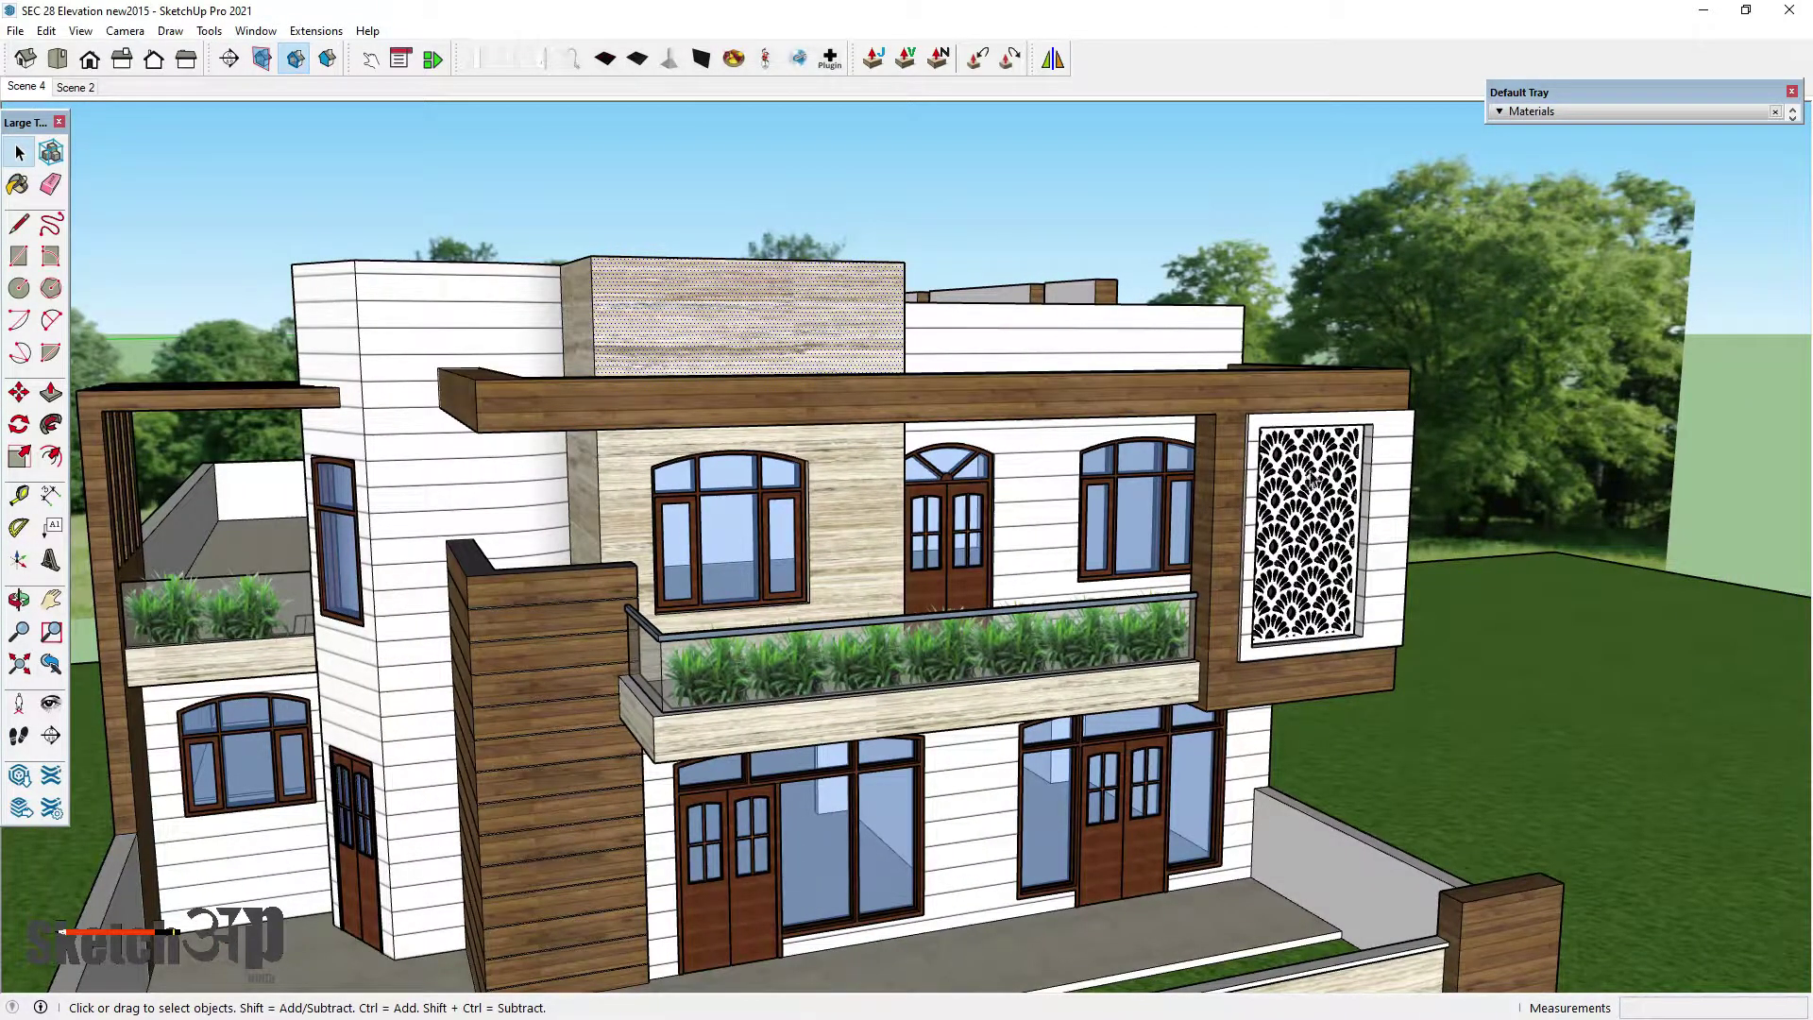
{"action": "scroll", "coordinate": [1310, 479], "scroll_direction": "up", "scroll_amount": 4}
{"action": "scroll", "coordinate": [1316, 465], "scroll_direction": "up", "scroll_amount": 2}
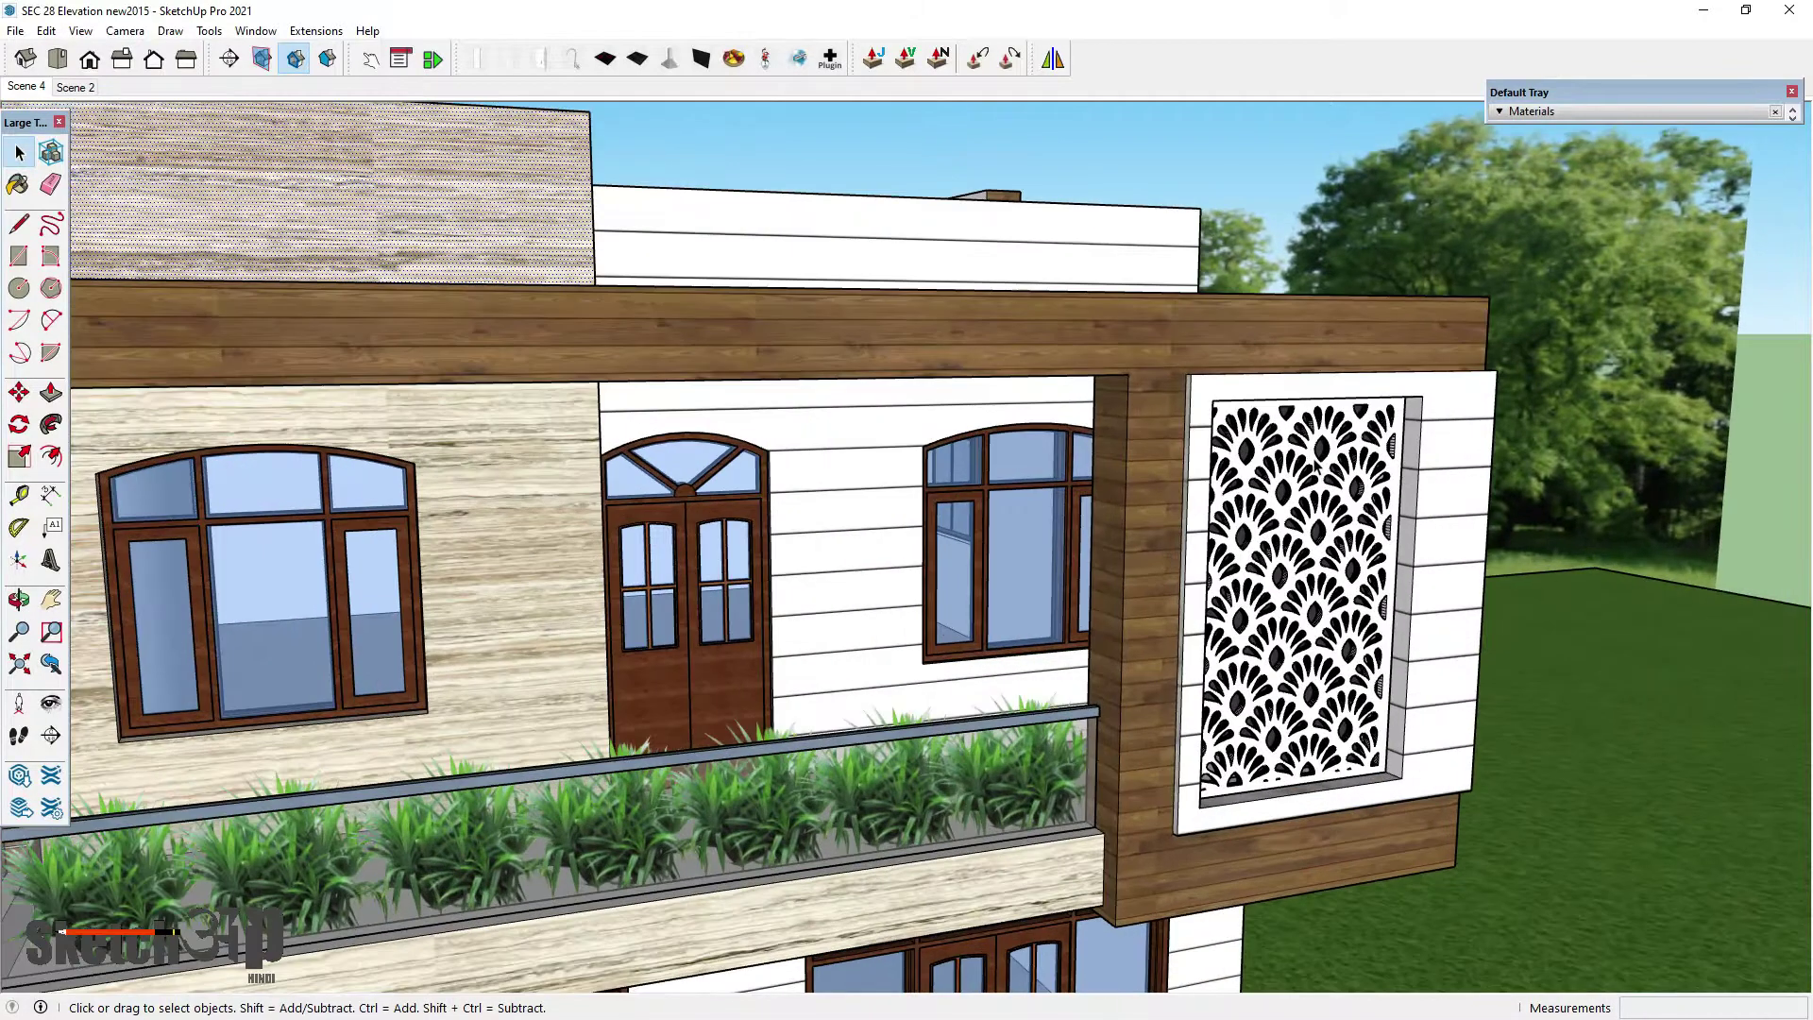
{"action": "middle_click_drag", "start_coordinate": [1316, 465], "coordinate": [1181, 467]}
{"action": "scroll", "coordinate": [1135, 440], "scroll_direction": "down", "scroll_amount": 3}
{"action": "scroll", "coordinate": [1209, 482], "scroll_direction": "up", "scroll_amount": 2}
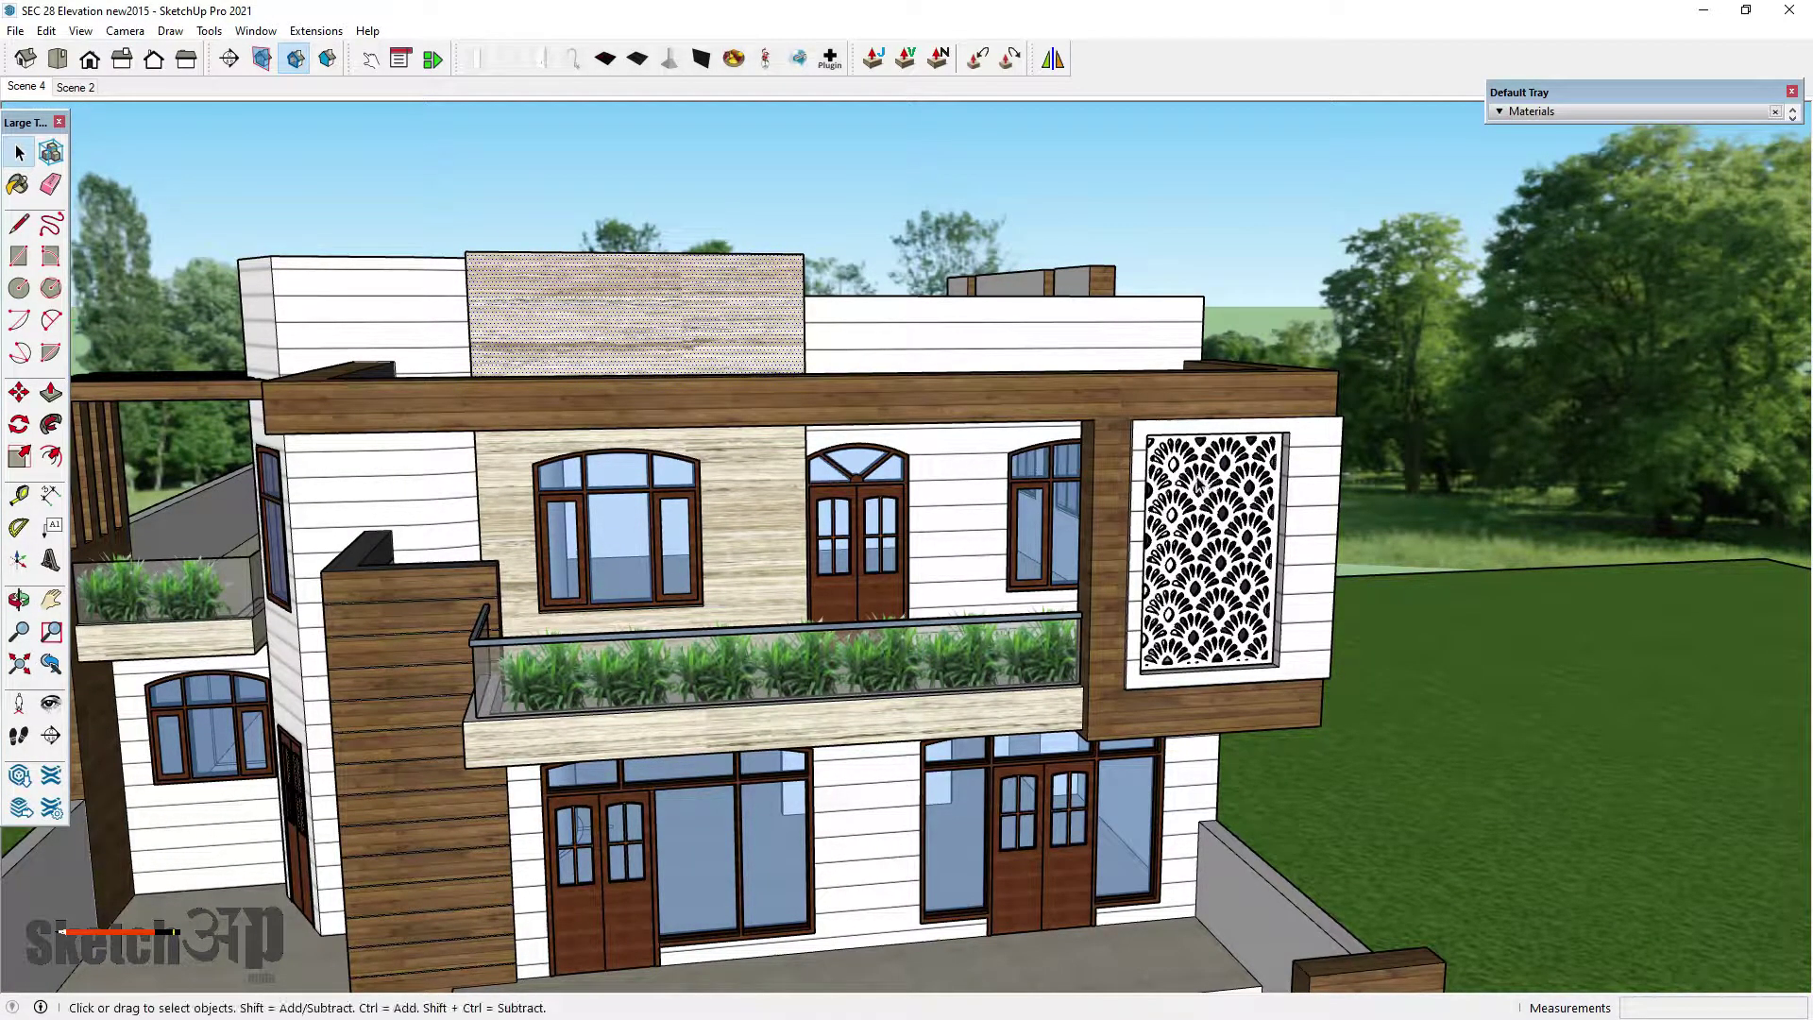
- Inspect the whole house from the front and both sides, and clear the roof block face selection
{"action": "middle_click_drag", "start_coordinate": [1197, 486], "coordinate": [785, 519]}
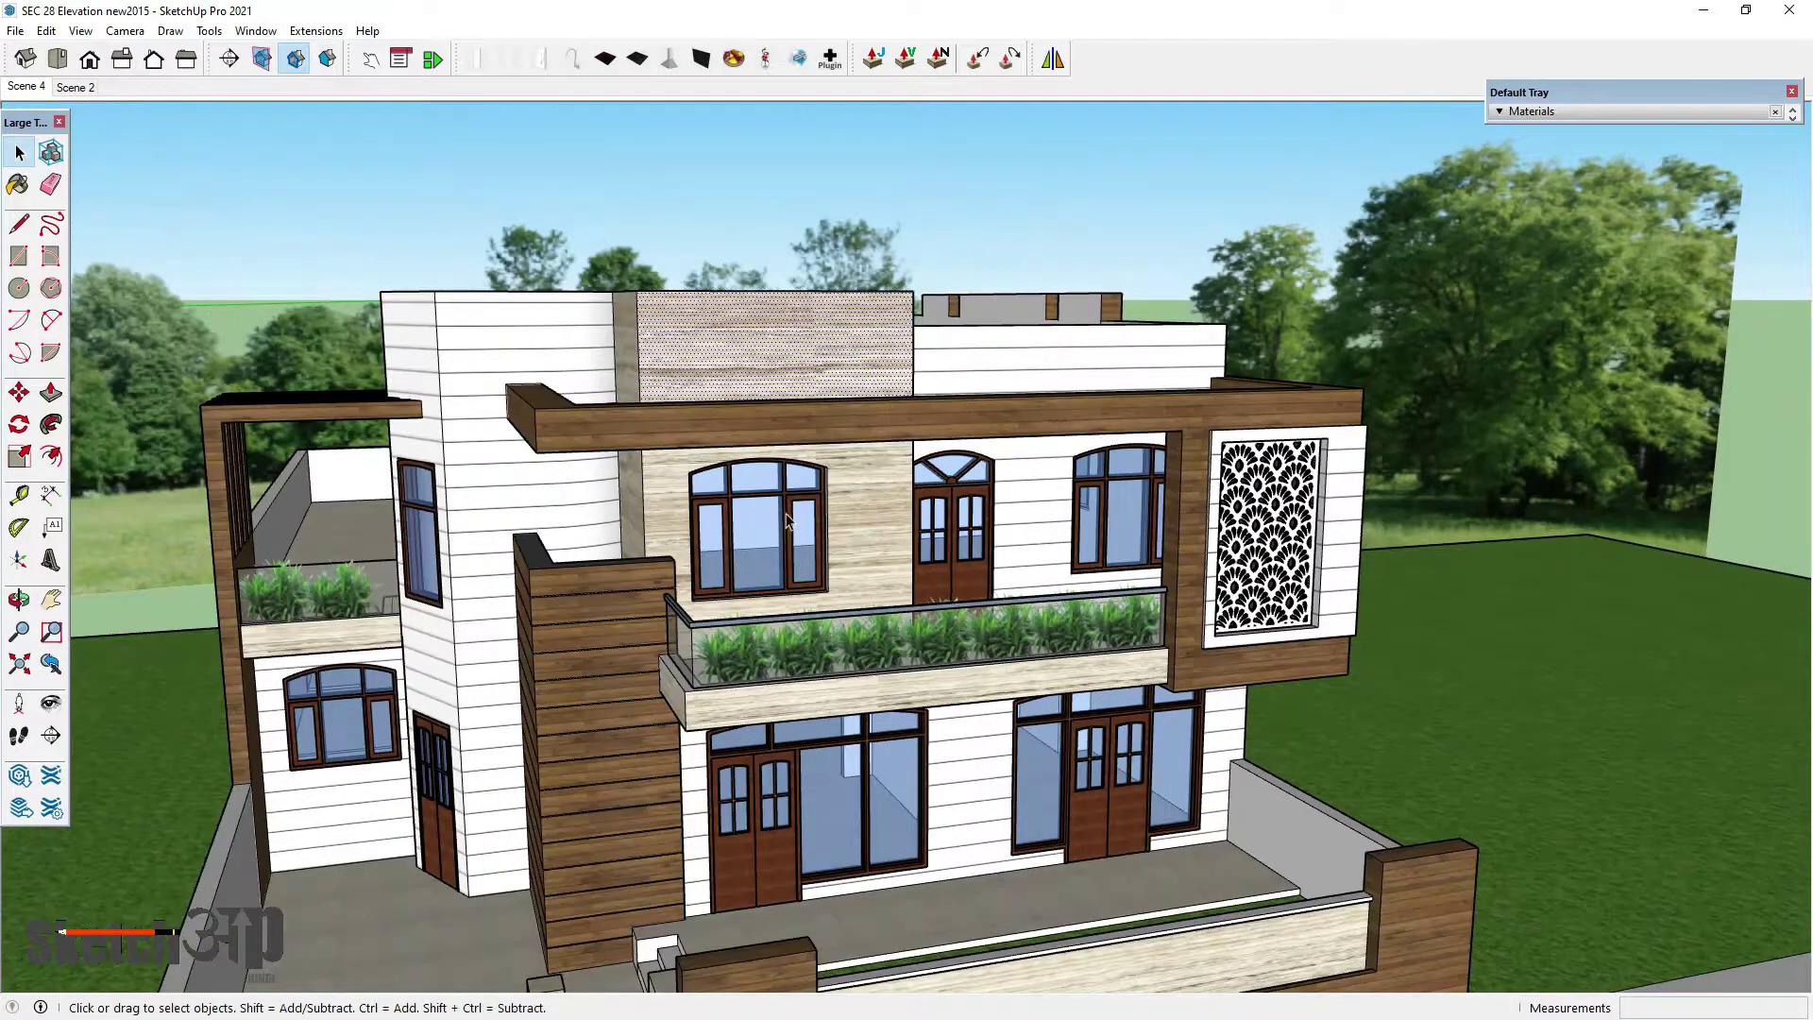
{"action": "scroll", "coordinate": [969, 520], "scroll_direction": "up", "scroll_amount": 2}
{"action": "scroll", "coordinate": [970, 520], "scroll_direction": "down", "scroll_amount": 2}
{"action": "middle_click_drag", "start_coordinate": [969, 520], "coordinate": [801, 283]}
{"action": "scroll", "coordinate": [842, 460], "scroll_direction": "up", "scroll_amount": 2}
{"action": "middle_click_drag", "start_coordinate": [825, 460], "coordinate": [1028, 381]}
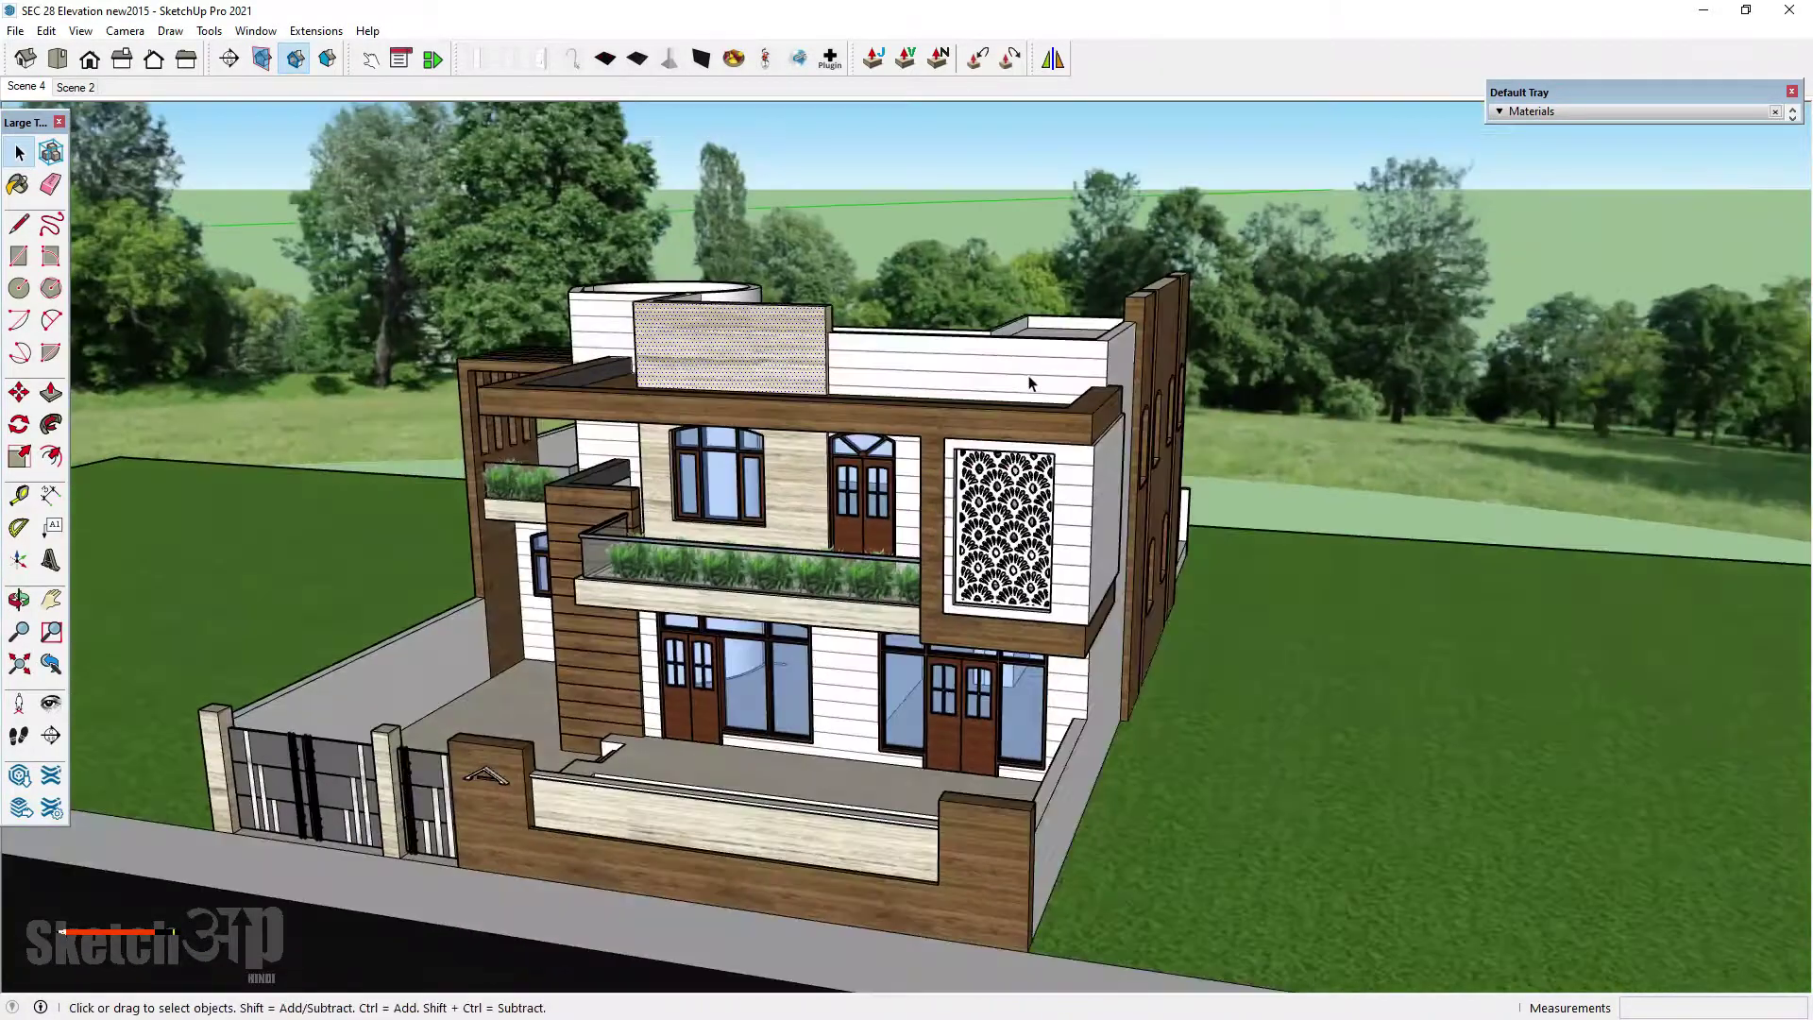
{"action": "scroll", "coordinate": [1029, 380], "scroll_direction": "down", "scroll_amount": 5}
{"action": "middle_click_drag", "start_coordinate": [727, 930], "coordinate": [858, 895]}
{"action": "left_click", "coordinate": [857, 895]}
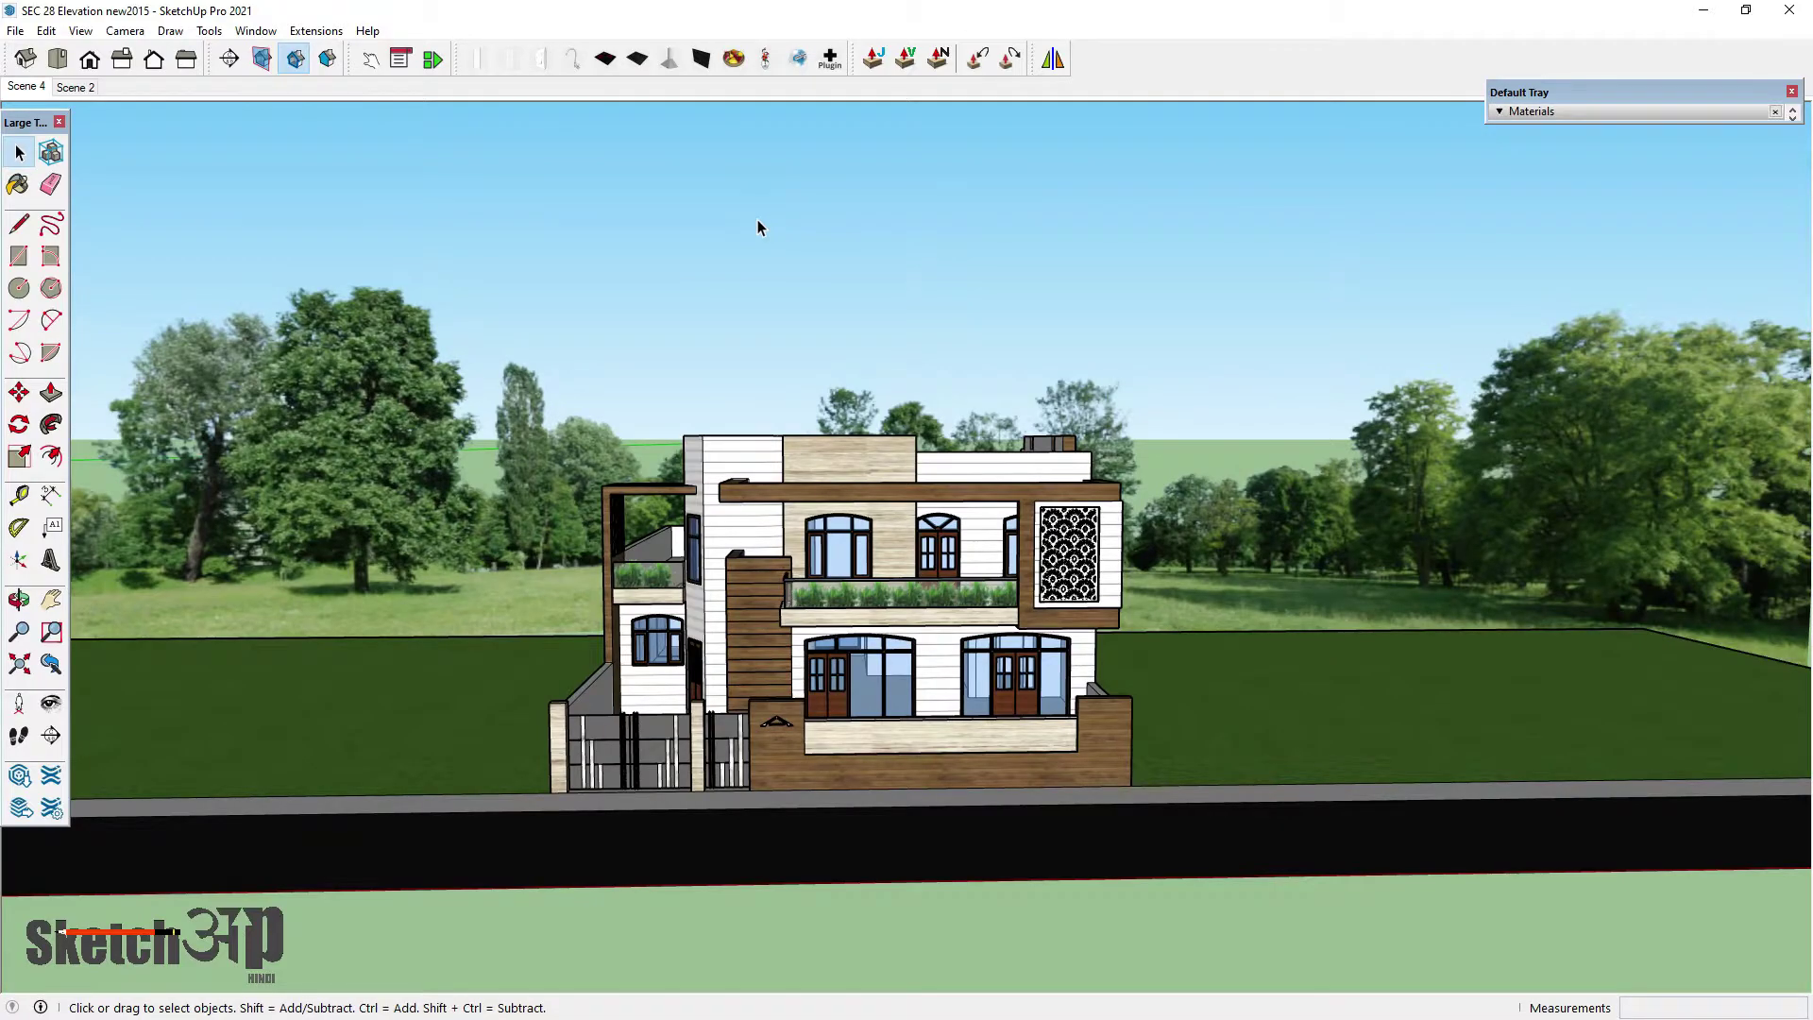
{"action": "scroll", "coordinate": [757, 219], "scroll_direction": "up", "scroll_amount": 4}
{"action": "scroll", "coordinate": [633, 286], "scroll_direction": "down", "scroll_amount": 4}
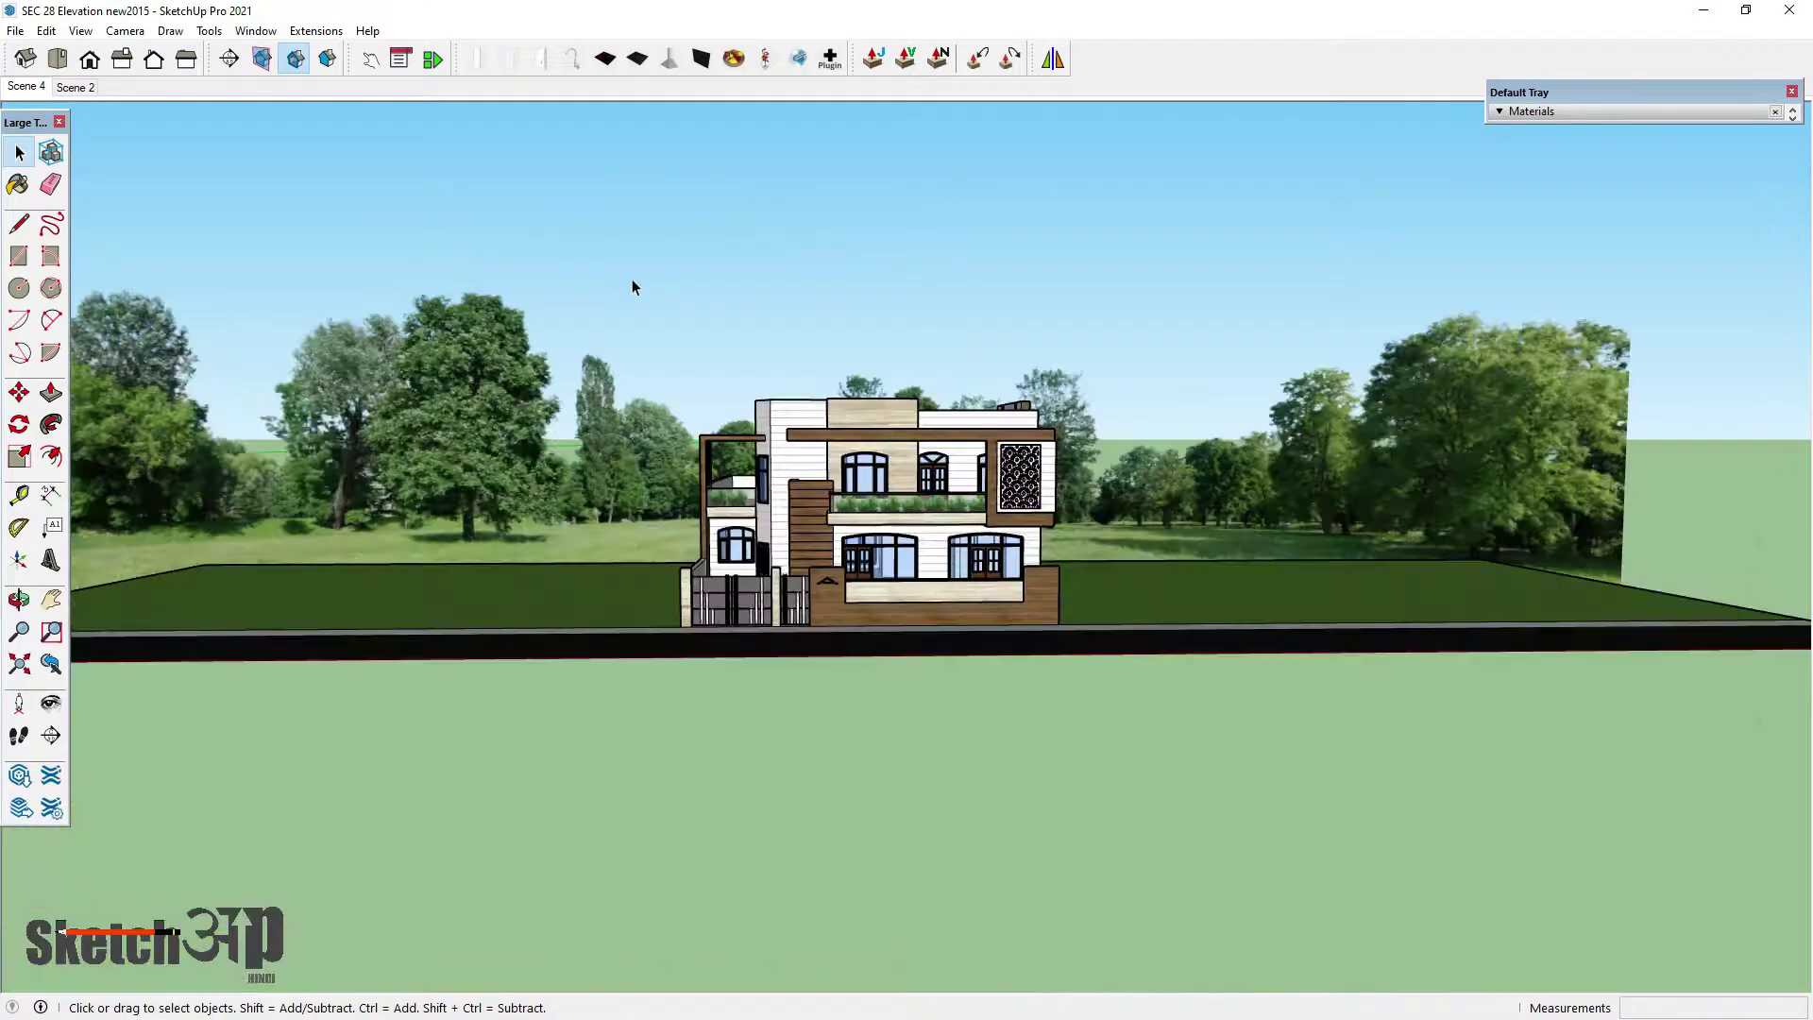
{"action": "left_click", "coordinate": [15, 30]}
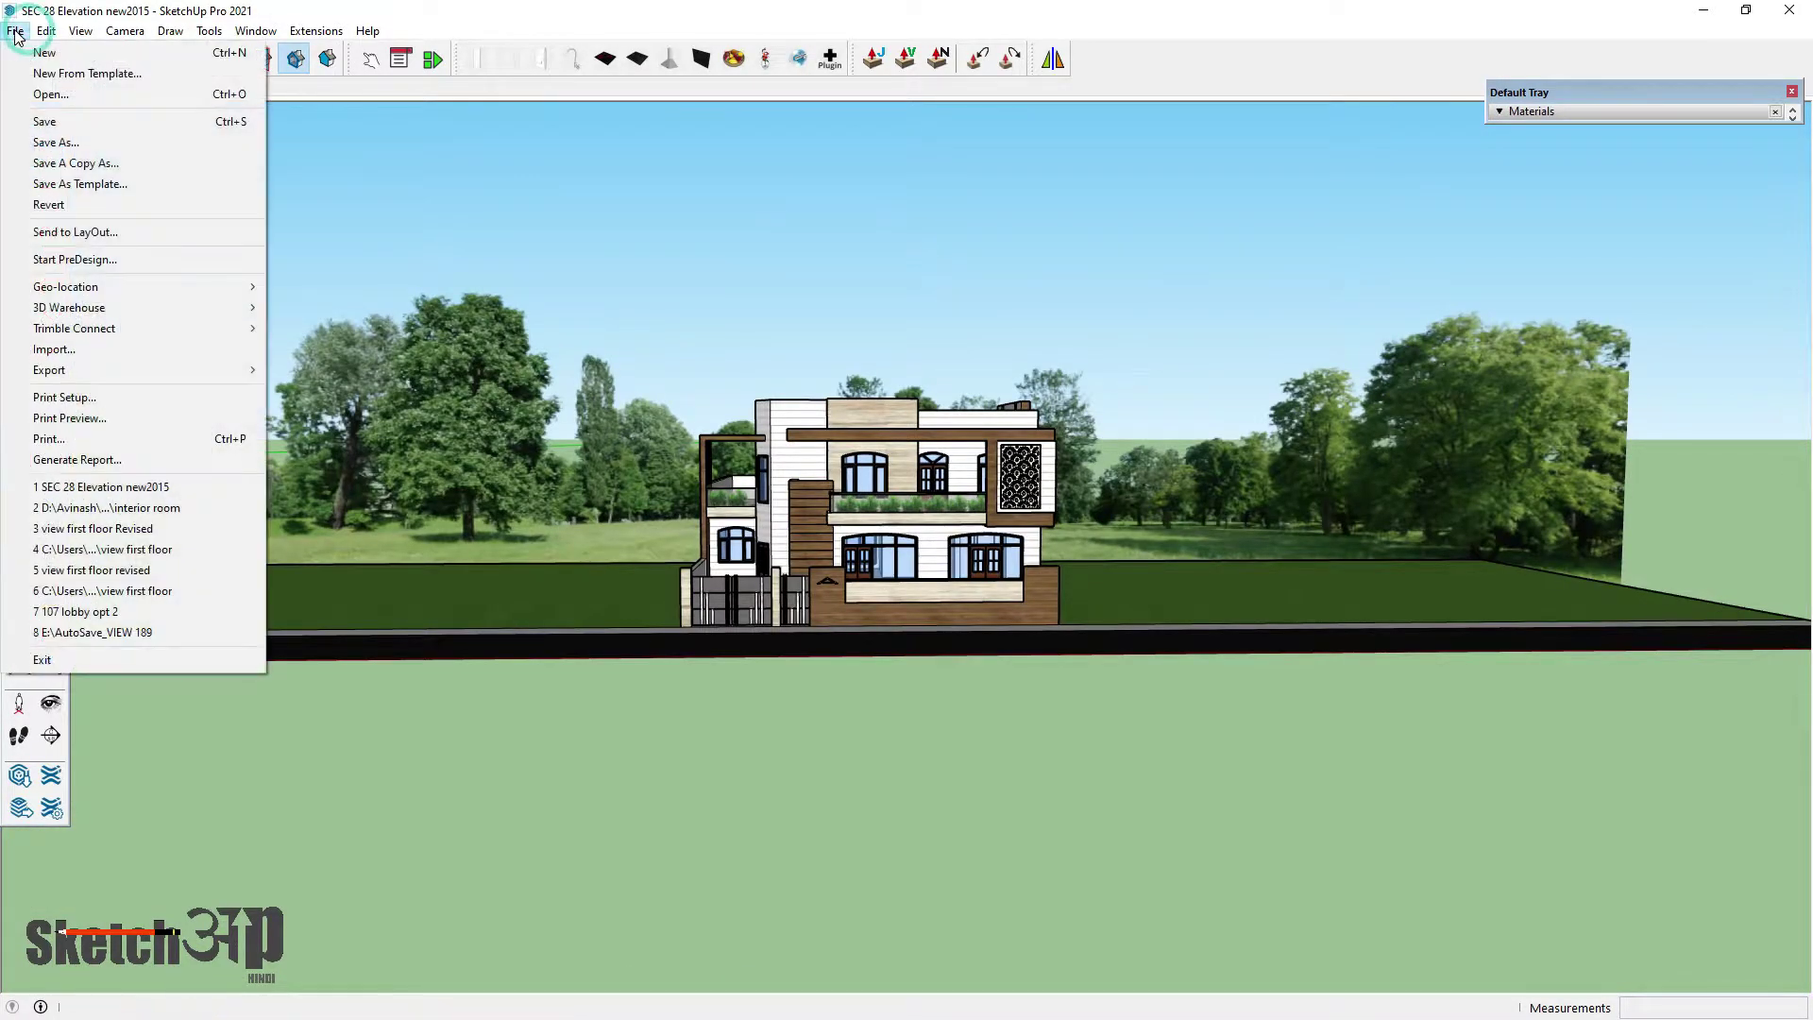
{"action": "mouse_move", "coordinate": [64, 371]}
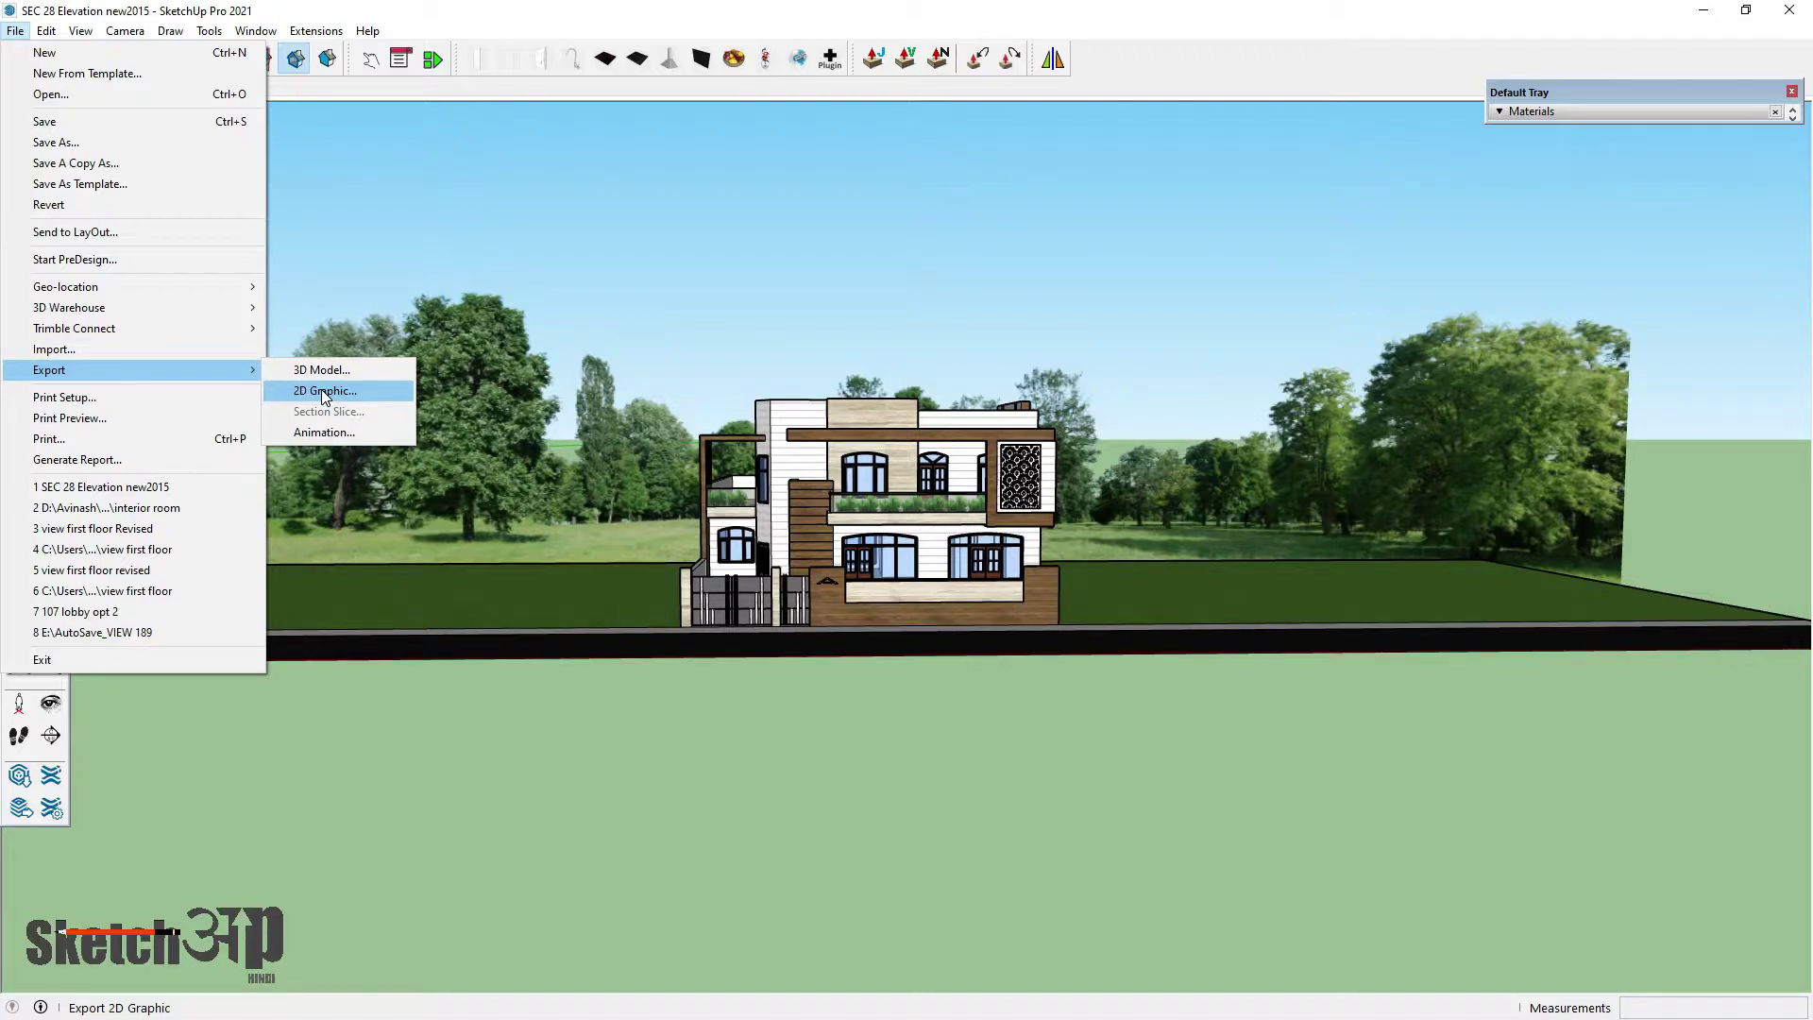
{"action": "left_click", "coordinate": [255, 30]}
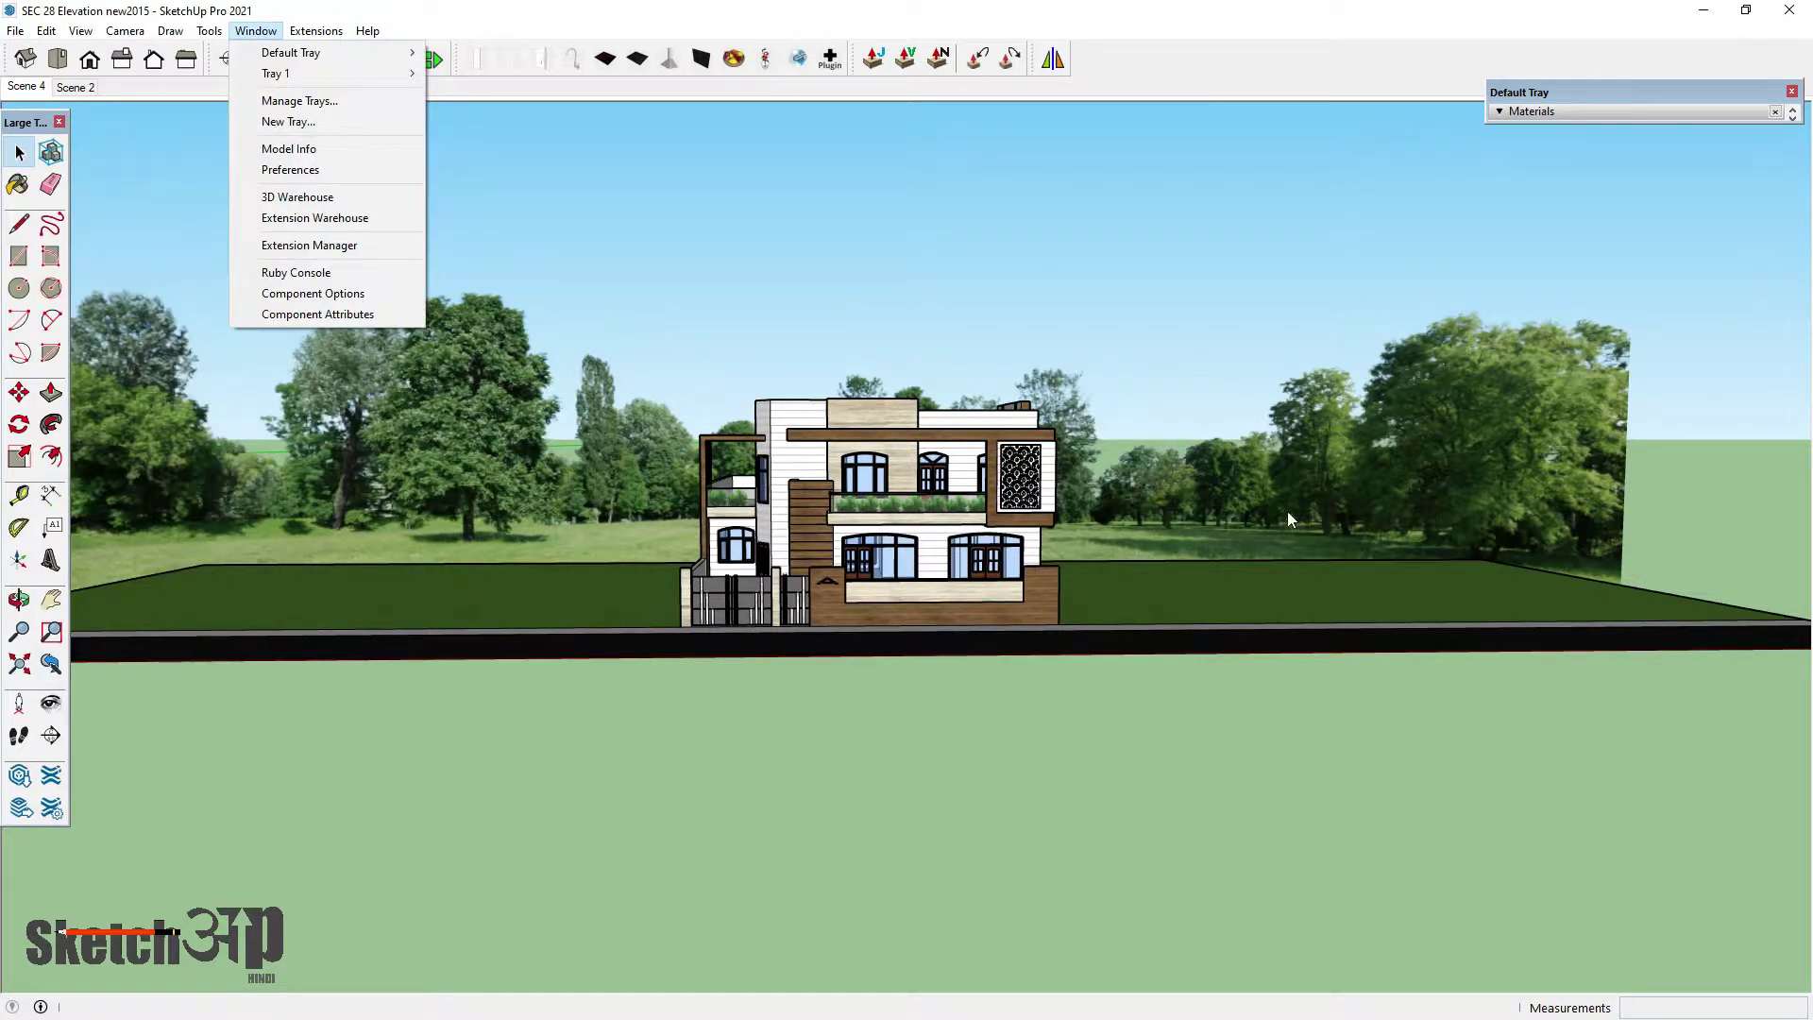
{"action": "left_click", "coordinate": [920, 477]}
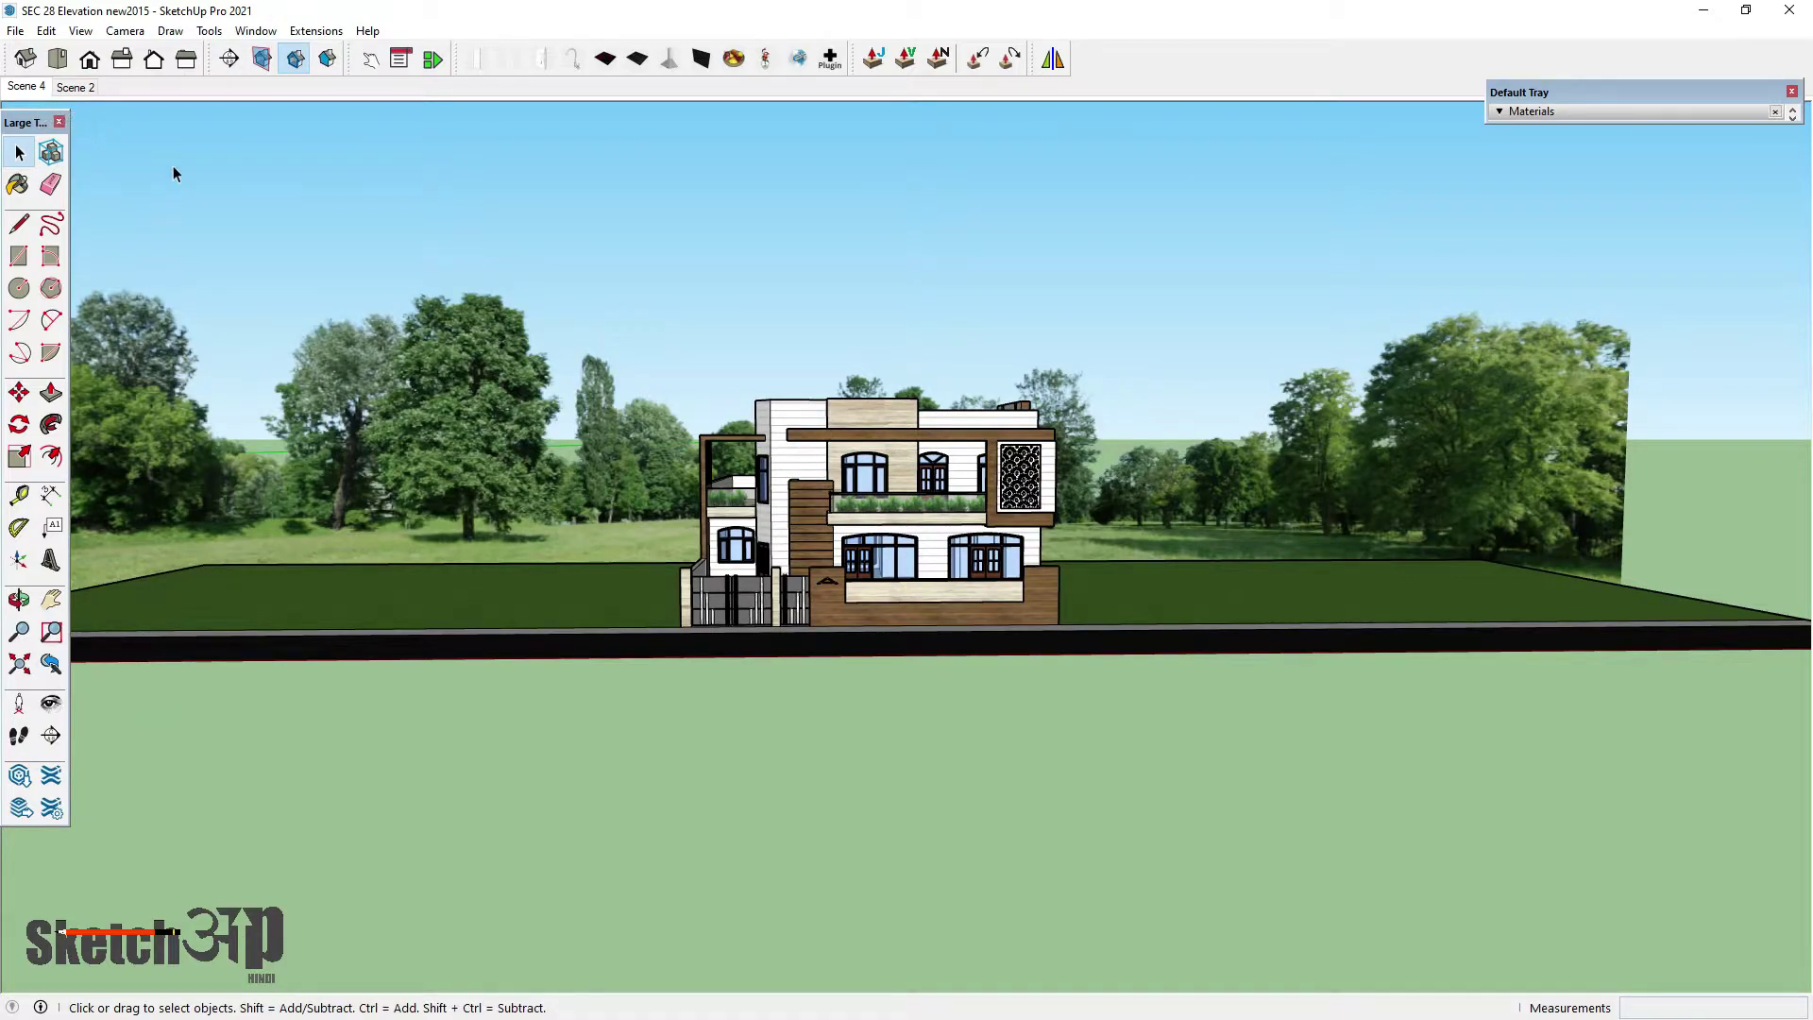
- Start a 3D model export and create a new folder on the Desktop as its destination
{"action": "left_click", "coordinate": [15, 30]}
{"action": "left_click", "coordinate": [90, 370]}
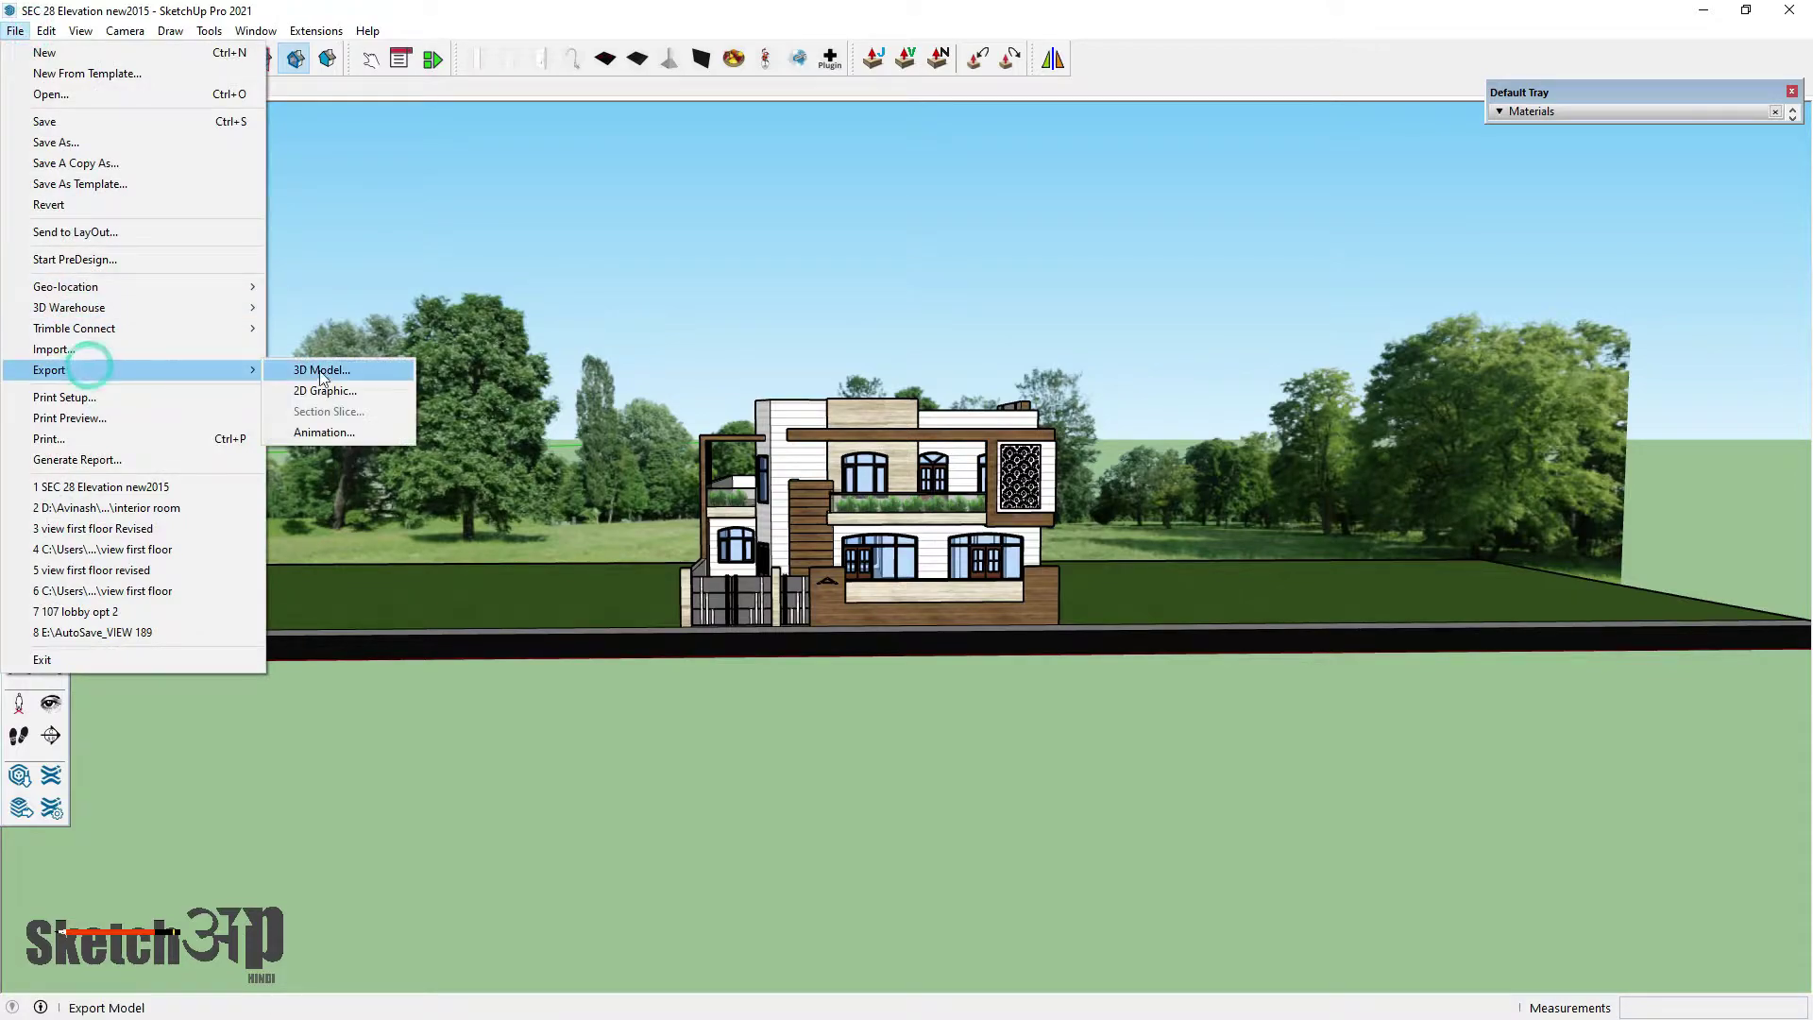
{"action": "left_click", "coordinate": [331, 371]}
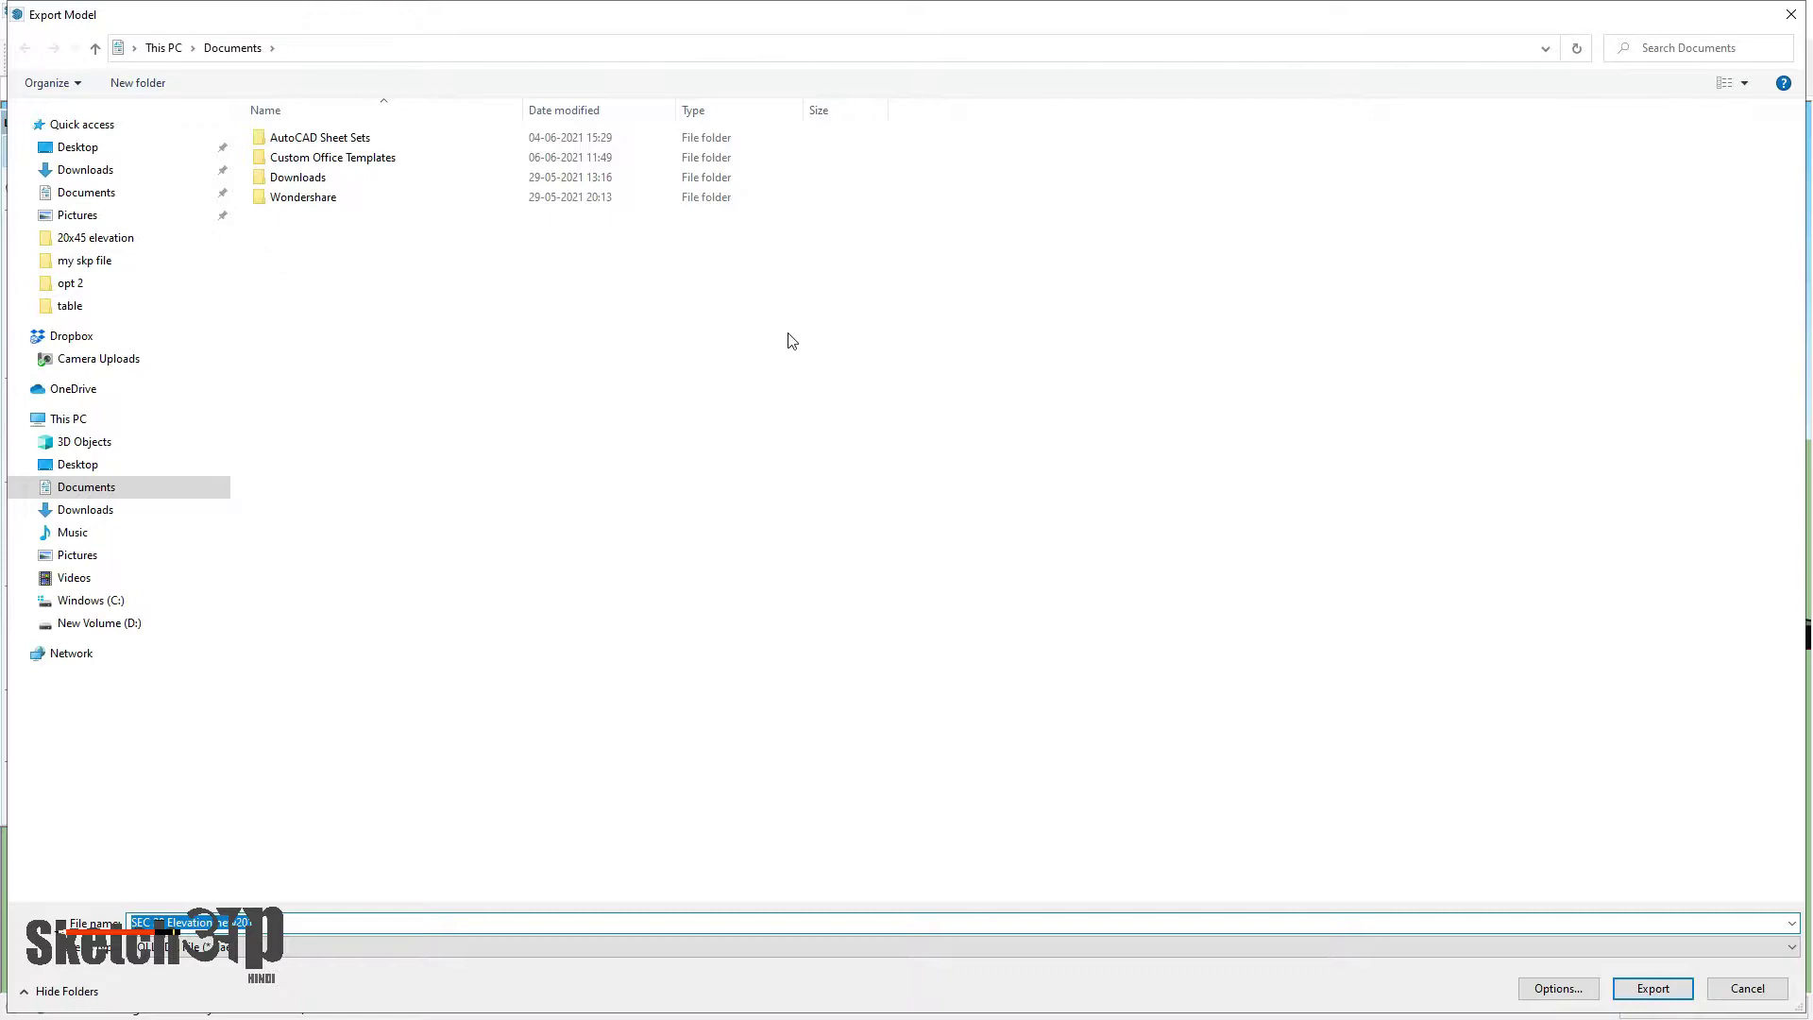
{"action": "left_click", "coordinate": [85, 149]}
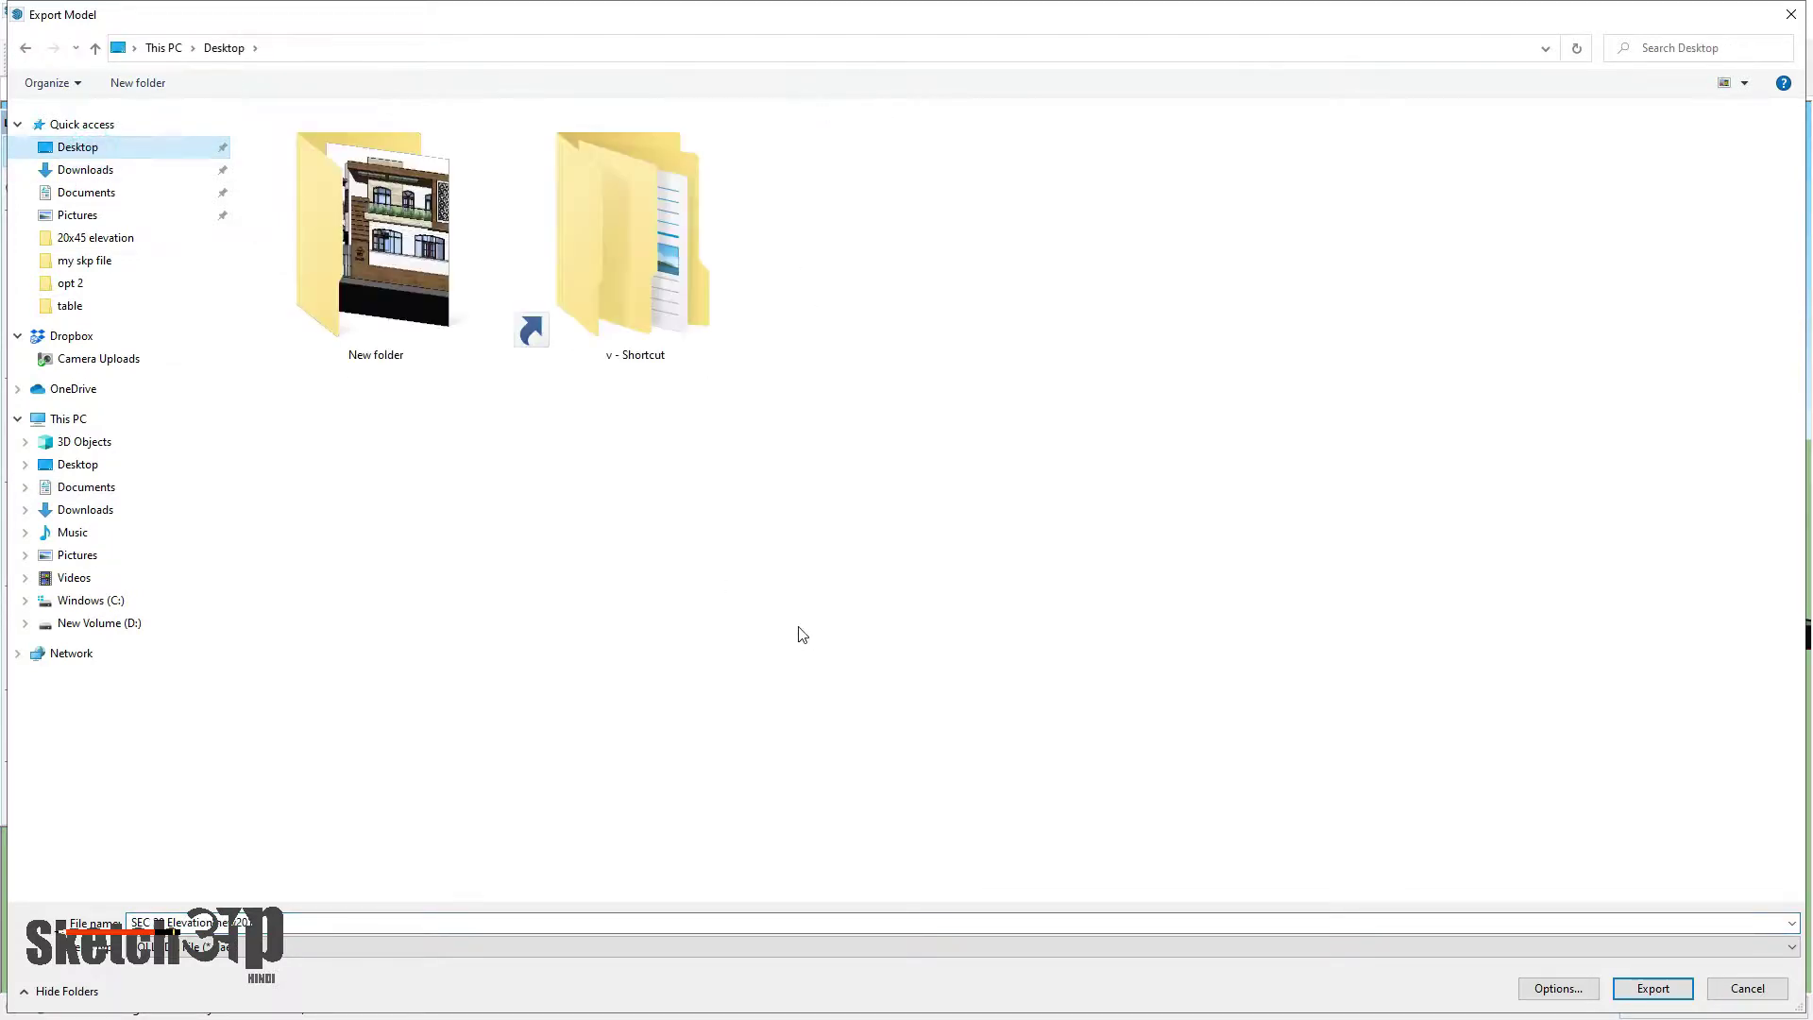
{"action": "left_click", "coordinate": [141, 83]}
{"action": "left_click", "coordinate": [952, 442]}
{"action": "left_click", "coordinate": [887, 280]}
{"action": "double_click", "coordinate": [888, 281]}
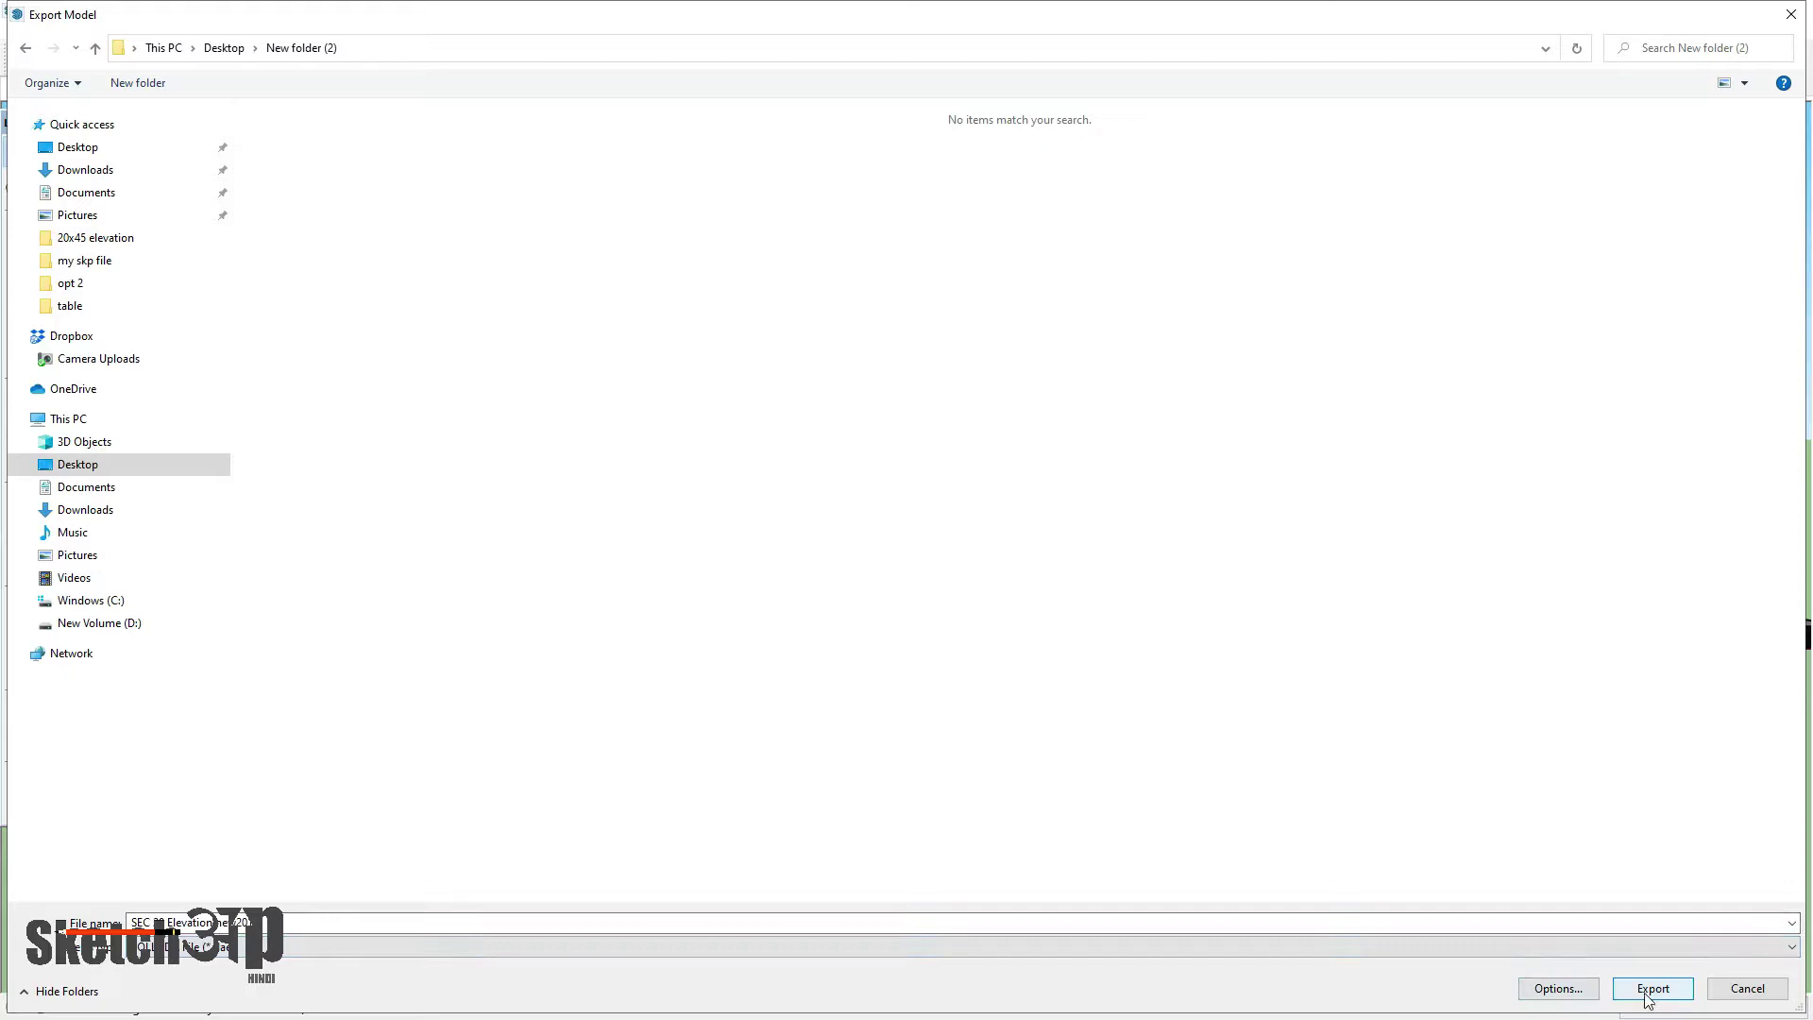
- Accept the DAE export options with texture maps included and export the model as a COLLADA file named SEC 28 Elevation new2015
{"action": "left_click", "coordinate": [1578, 997]}
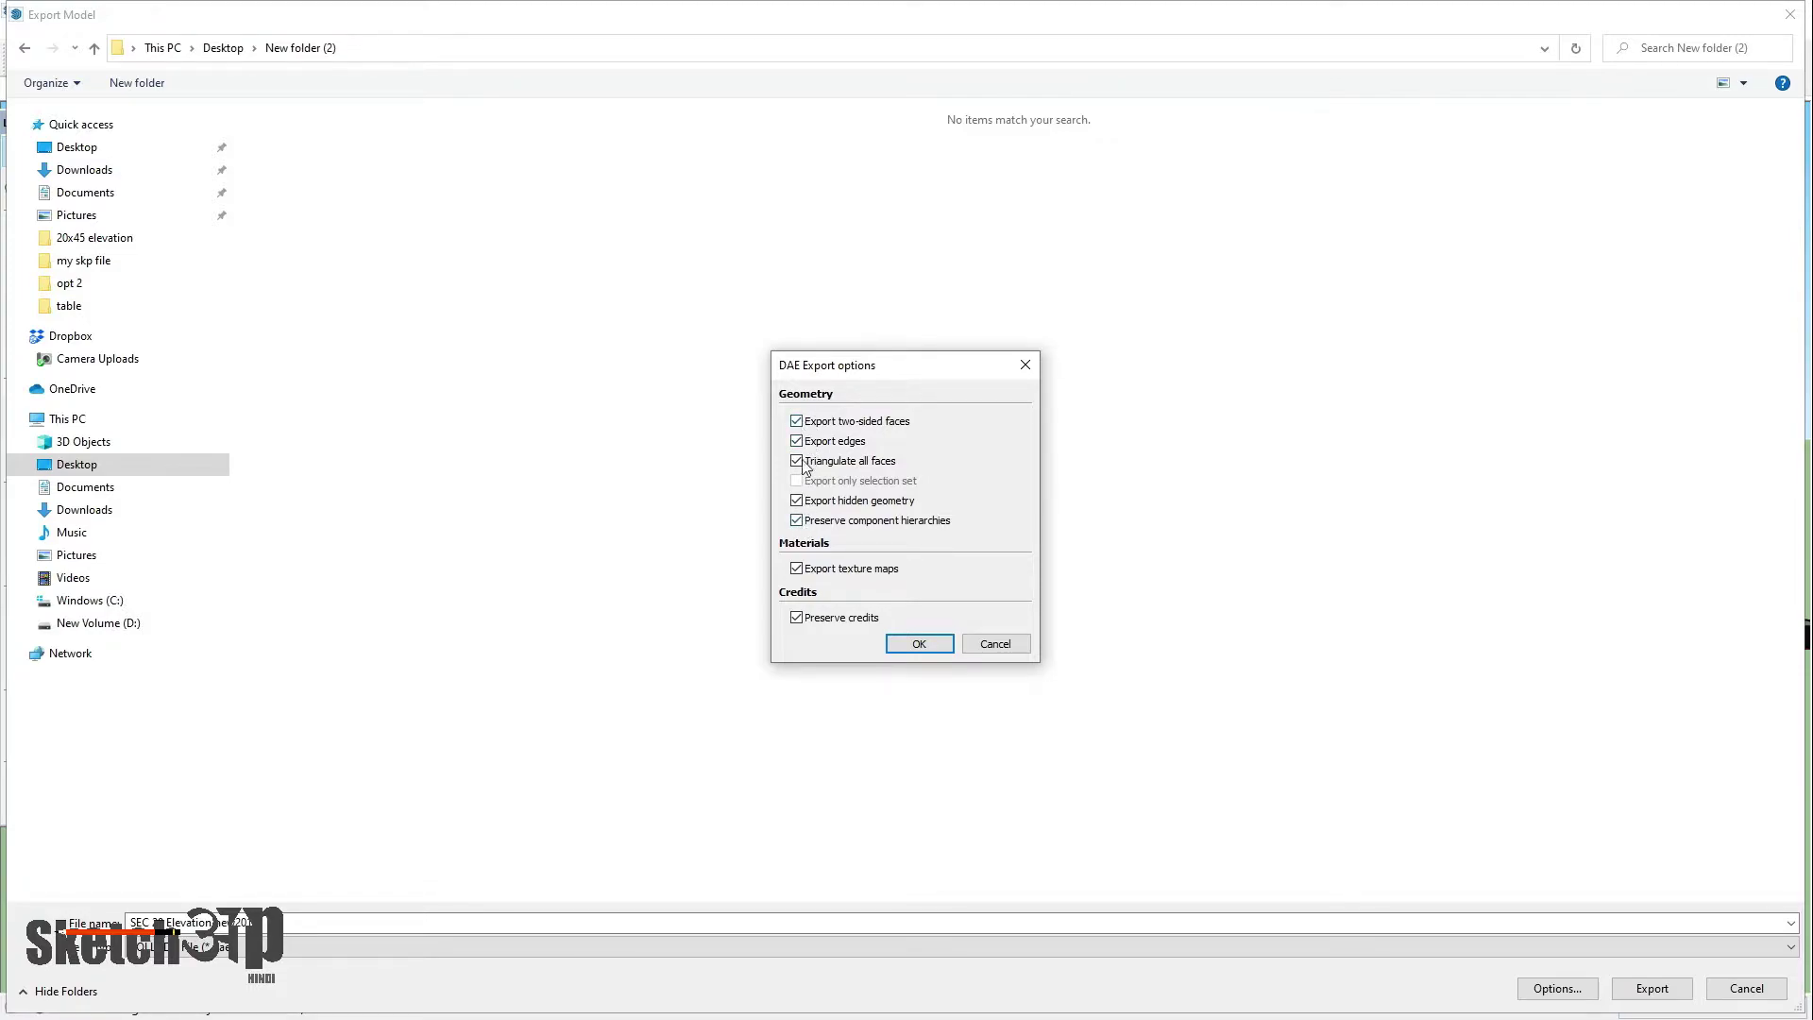
{"action": "left_click", "coordinate": [948, 644]}
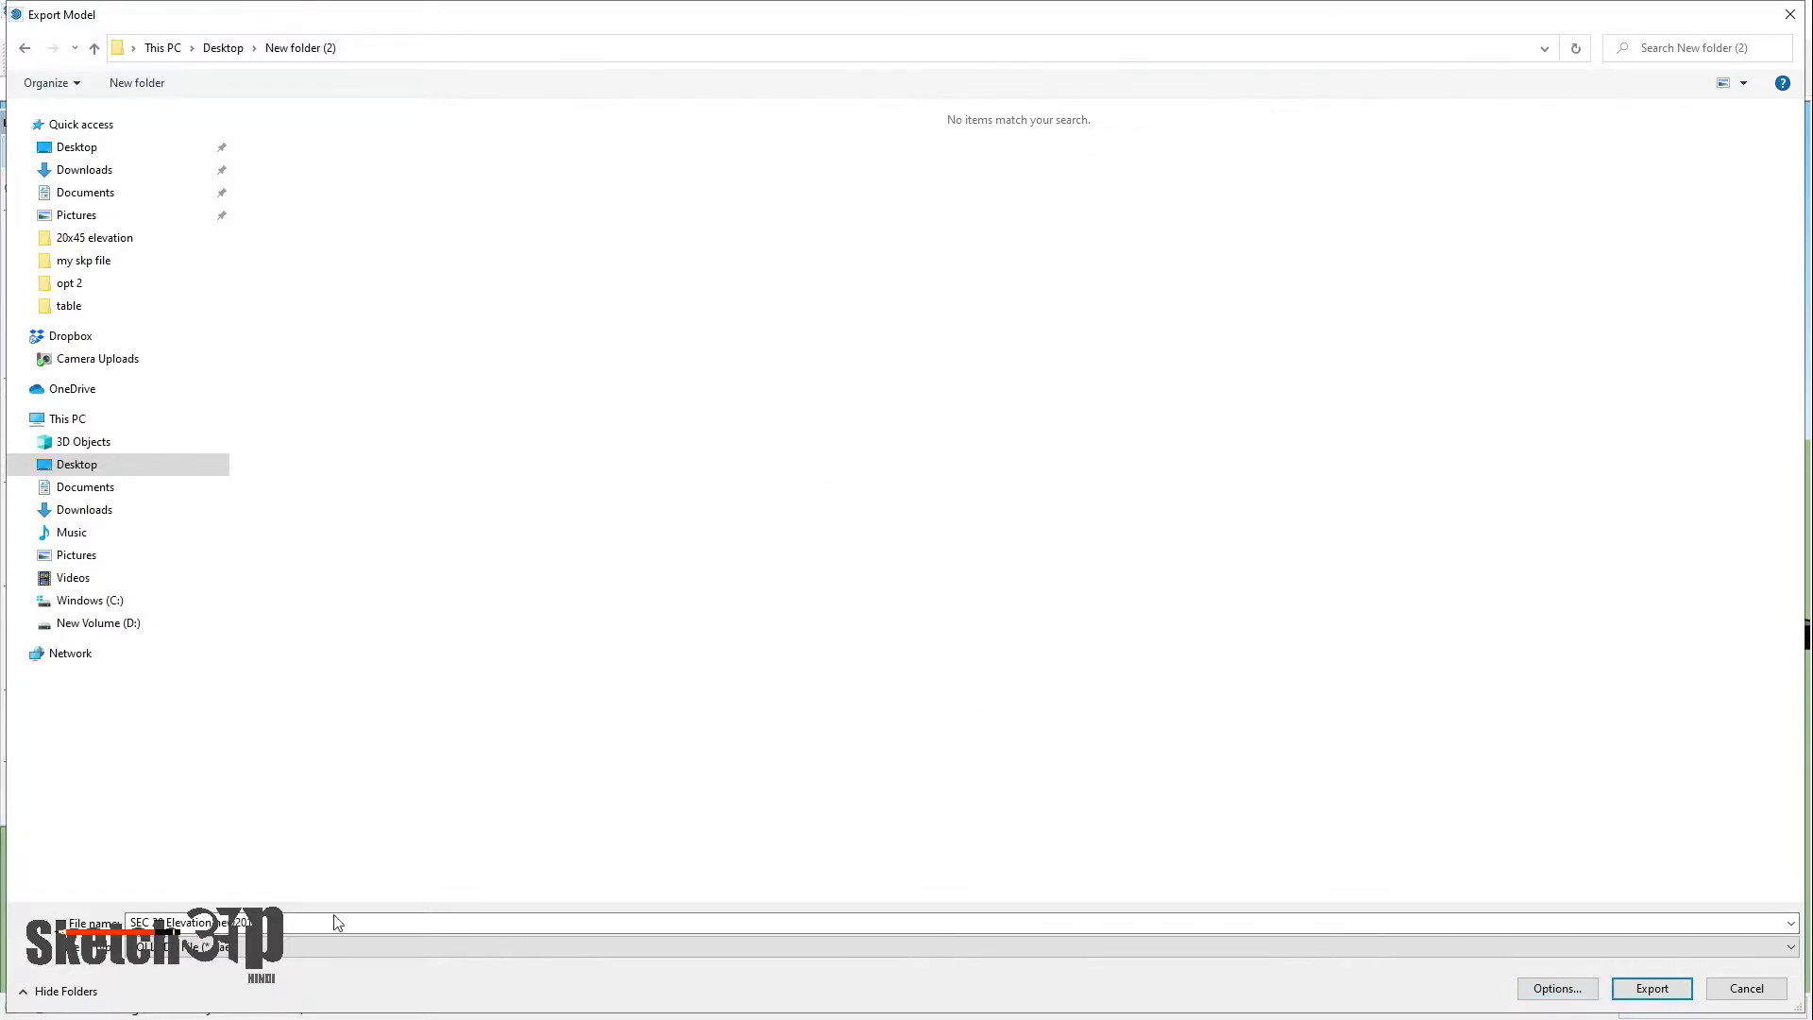
{"action": "left_click", "coordinate": [1650, 988]}
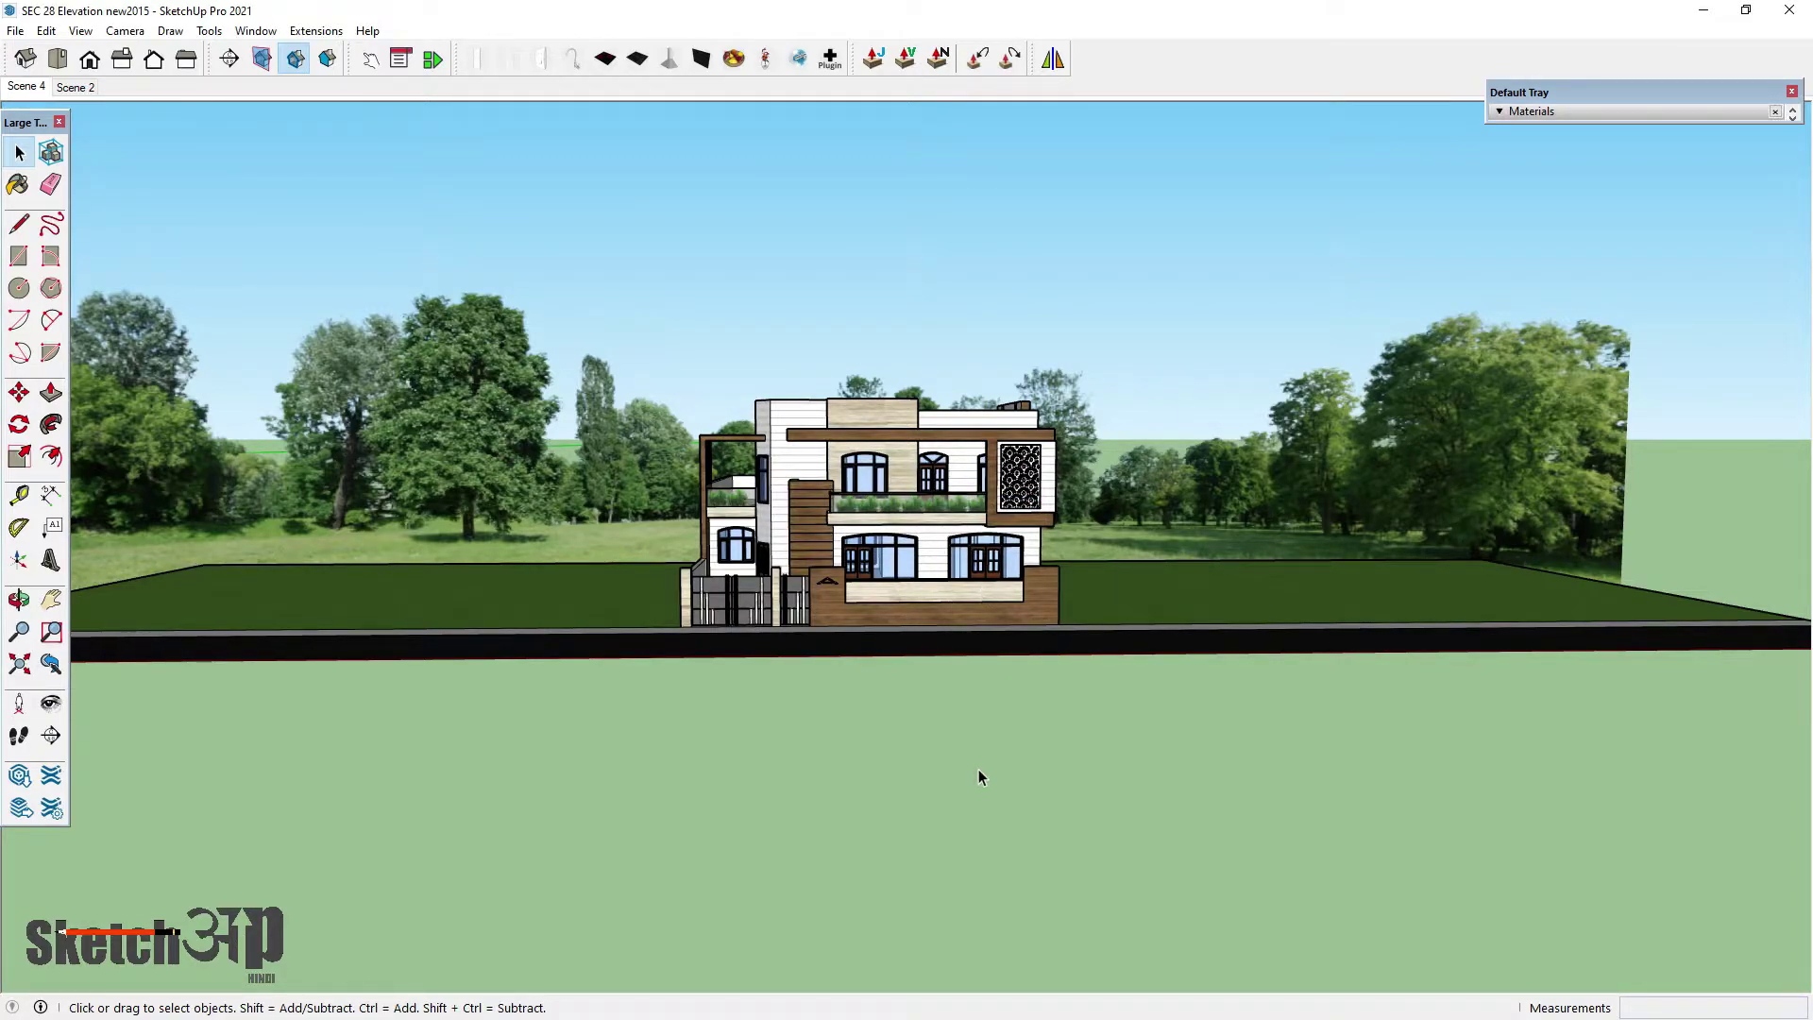
- Switch to the desktop and open the SEC 28 Elevation new2015 texture folder inside New folder (2)
{"action": "scroll", "coordinate": [999, 437], "scroll_direction": "up", "scroll_amount": 5}
{"action": "middle_click_drag", "start_coordinate": [999, 436], "coordinate": [814, 666]}
{"action": "left_click", "coordinate": [1705, 11]}
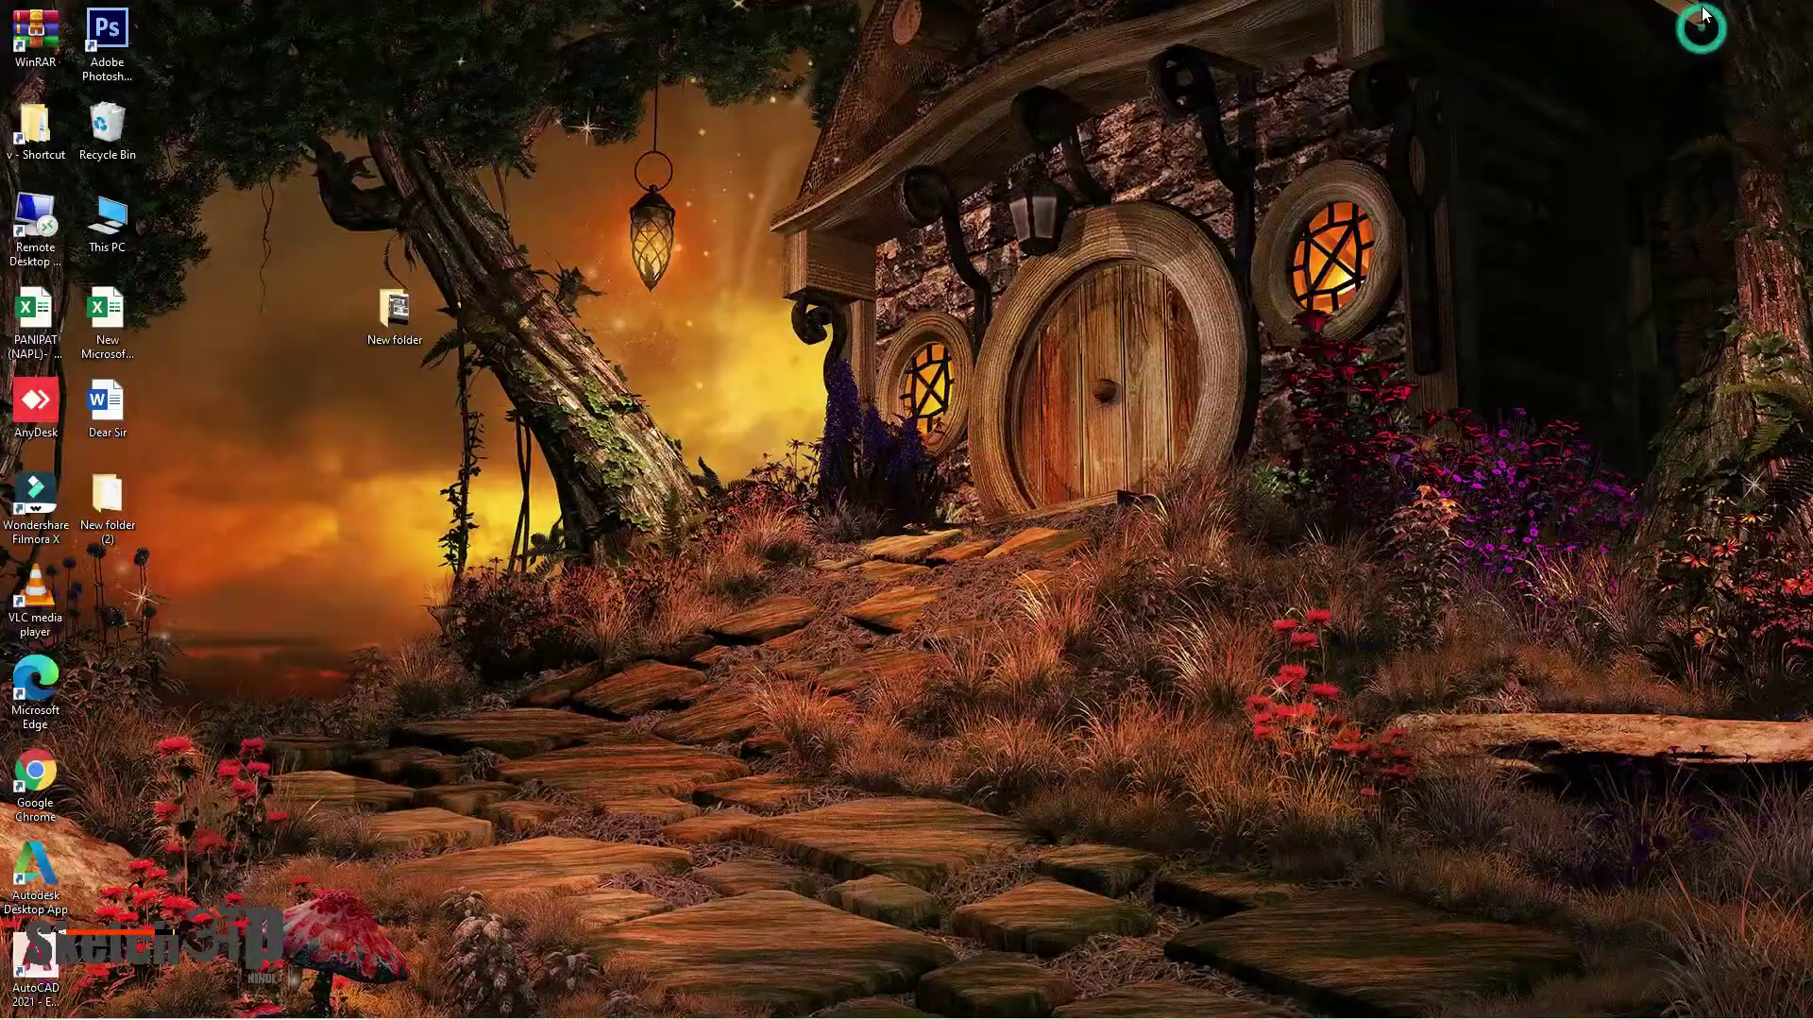
{"action": "double_click", "coordinate": [107, 499]}
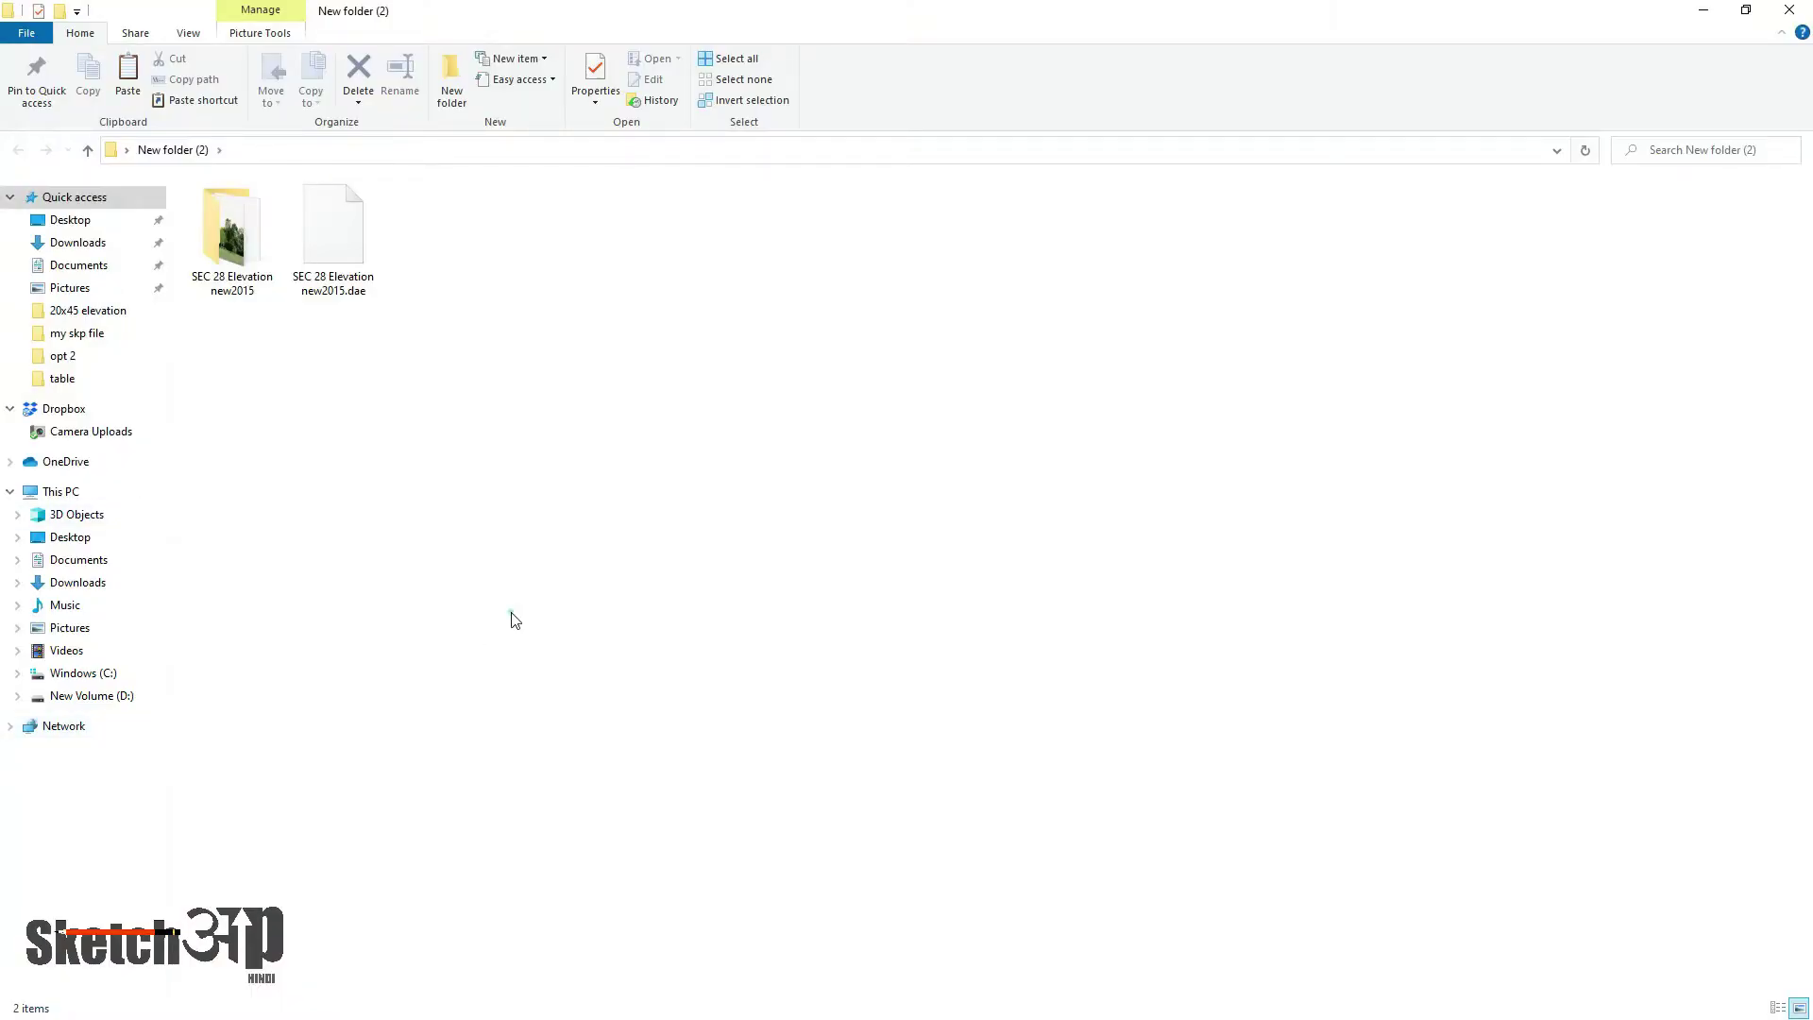
{"action": "left_click", "coordinate": [246, 266]}
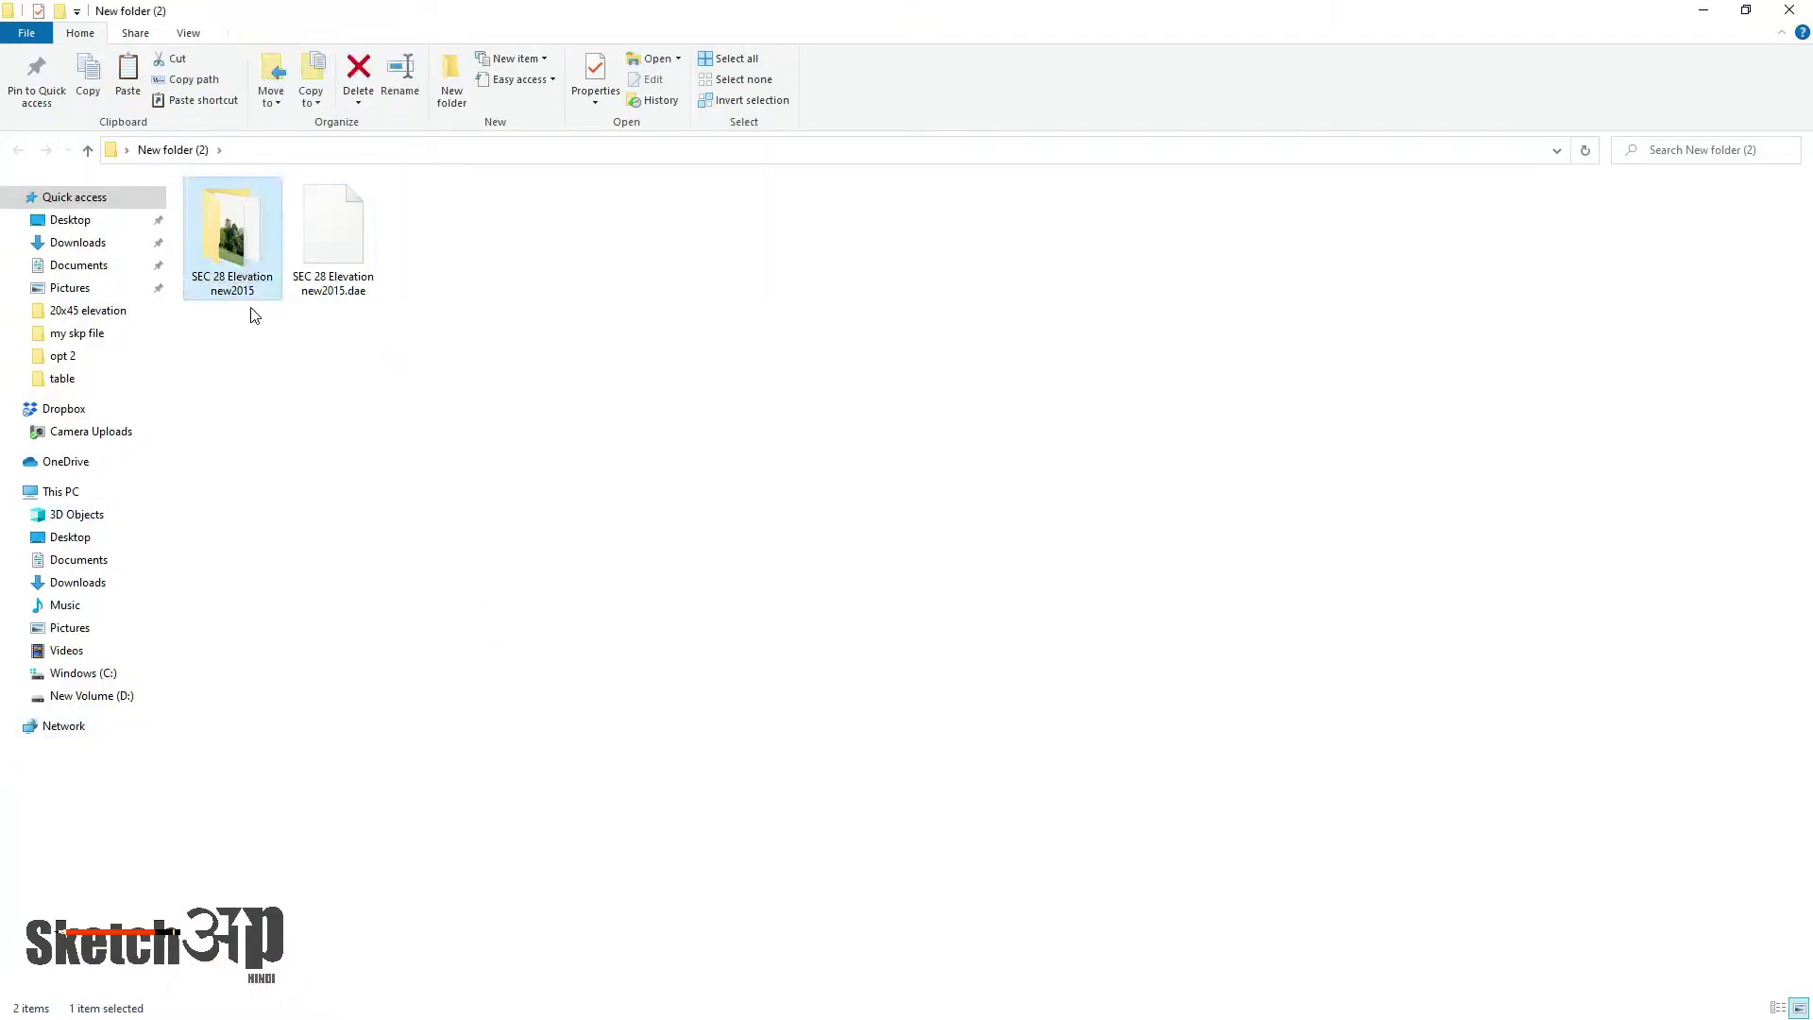
{"action": "double_click", "coordinate": [251, 247]}
{"action": "left_click", "coordinate": [647, 603]}
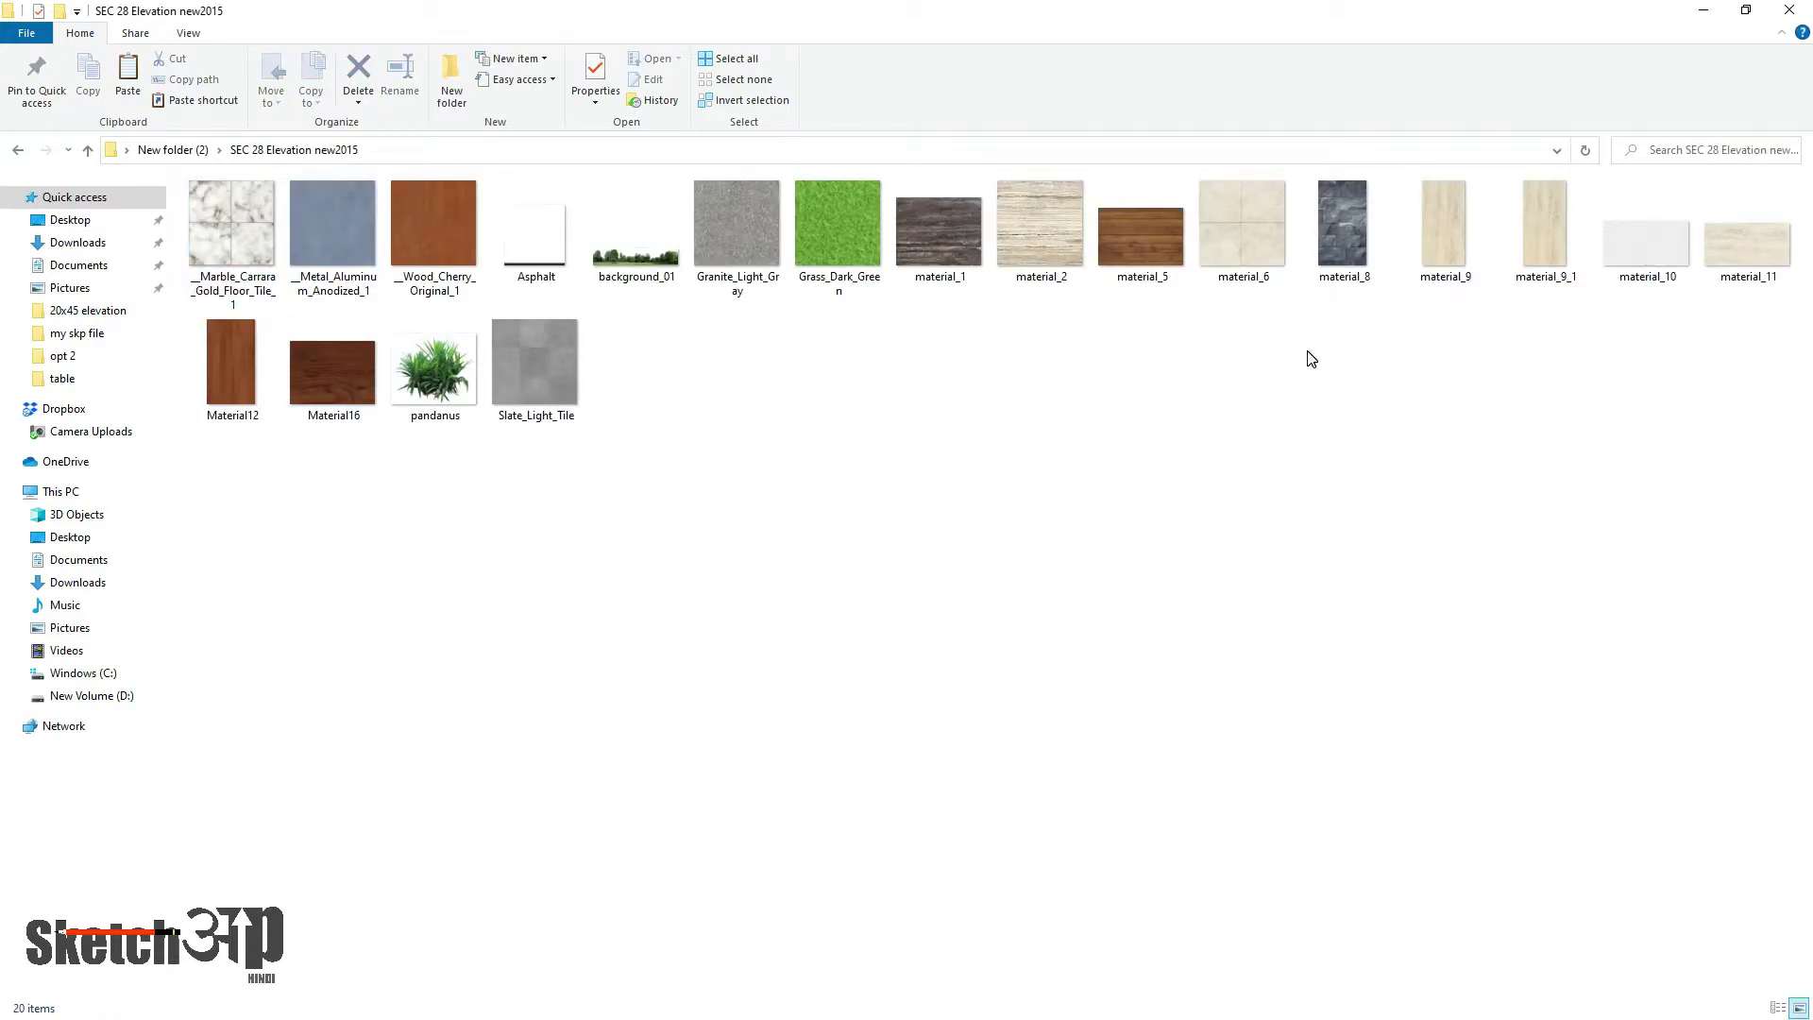
- Look over the exported marble, aluminum and wood textures and open the background_01 image for viewing
{"action": "left_click", "coordinate": [257, 247]}
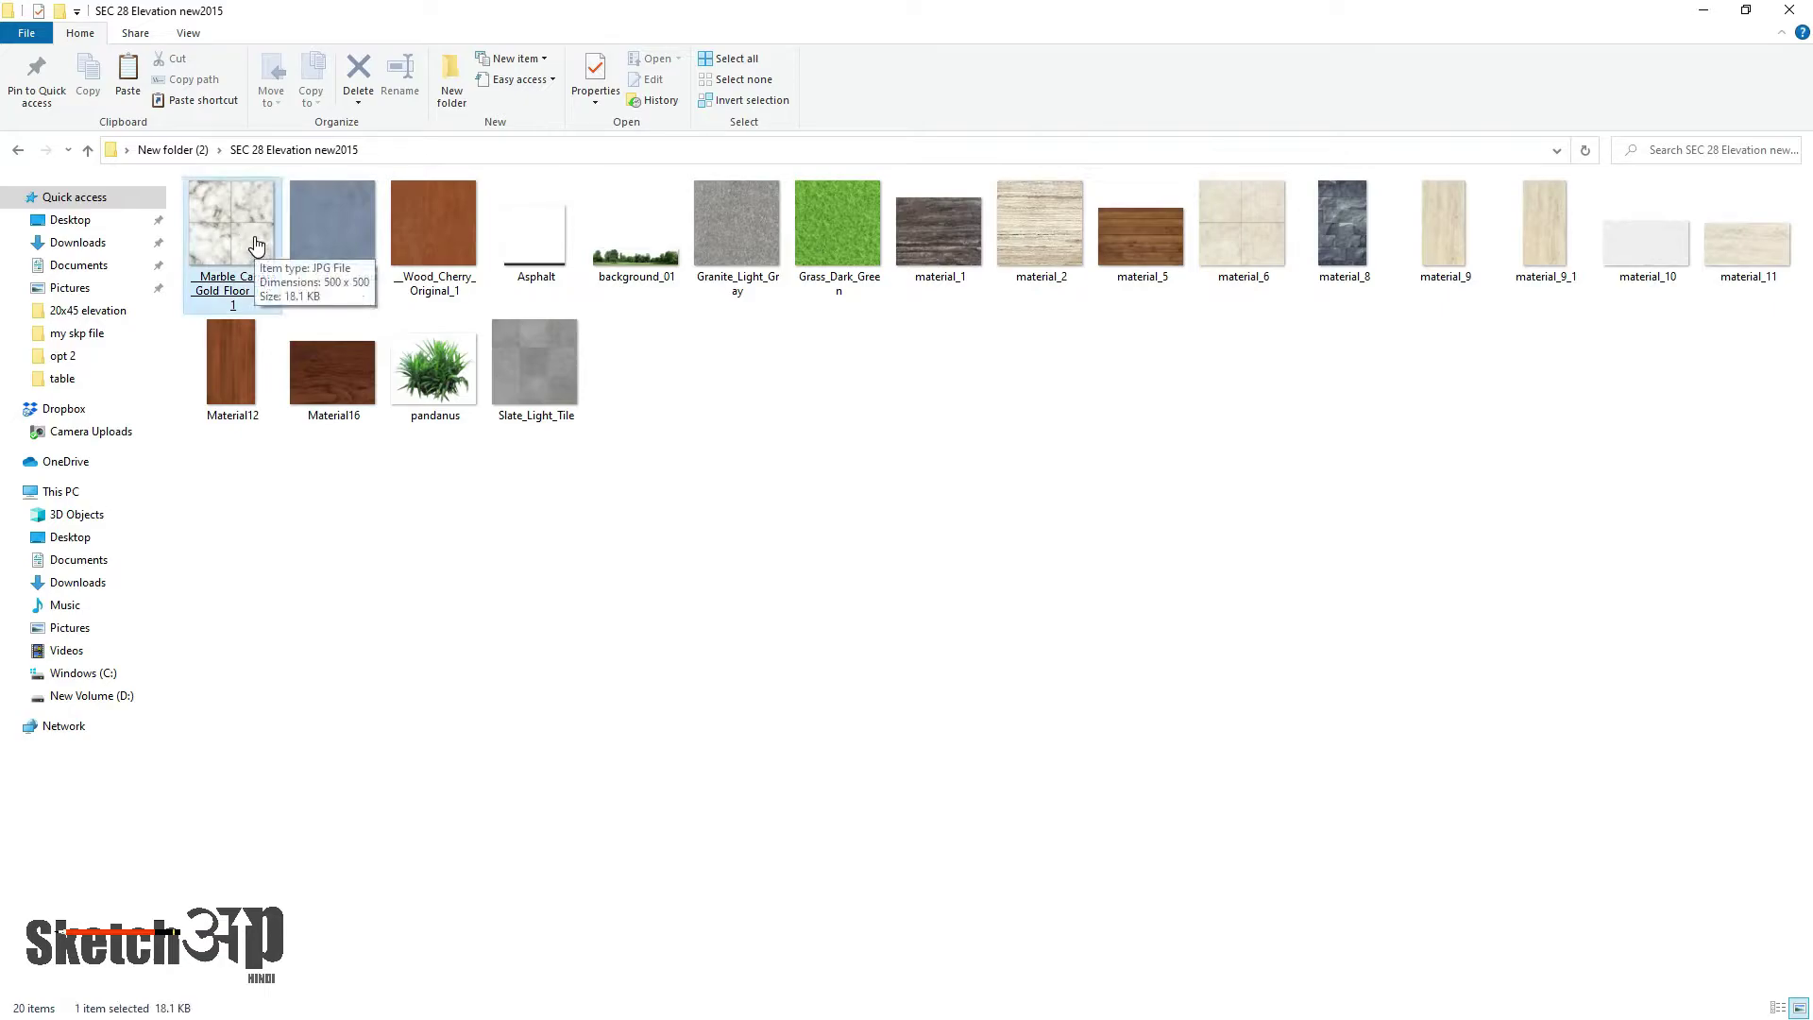
{"action": "left_click", "coordinate": [344, 247]}
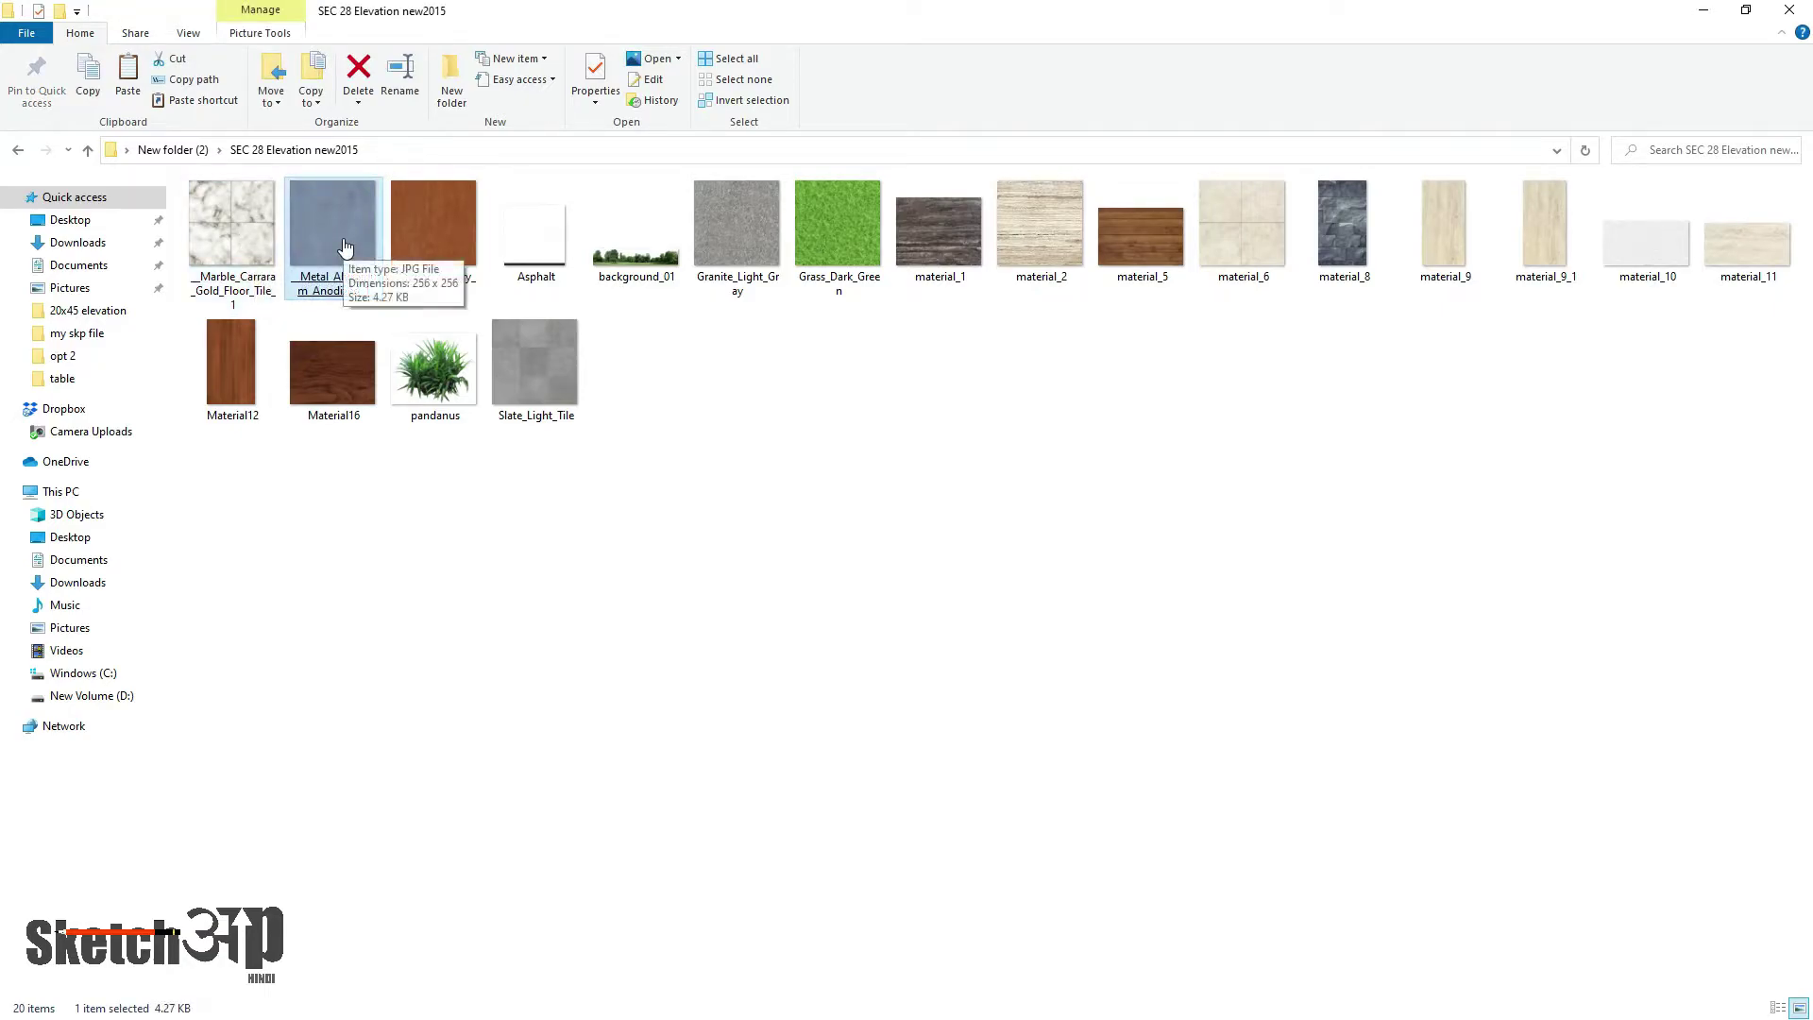
{"action": "left_click", "coordinate": [338, 362]}
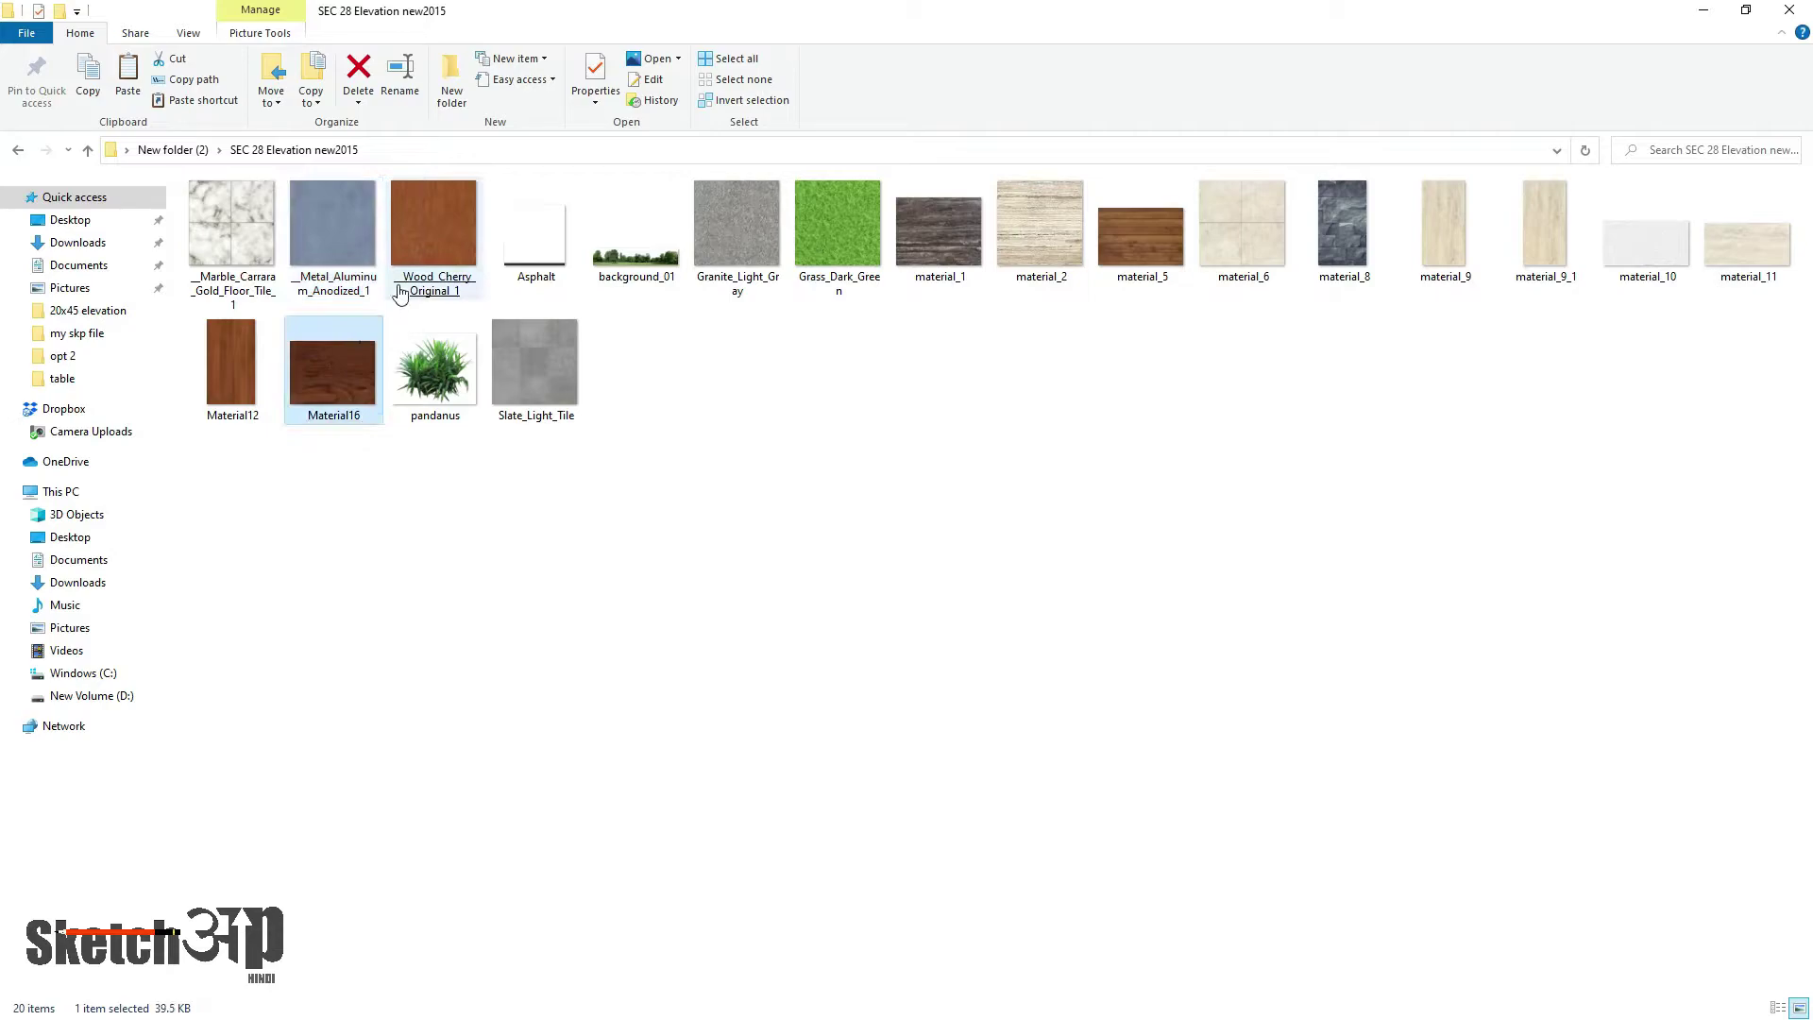
{"action": "left_click", "coordinate": [333, 236]}
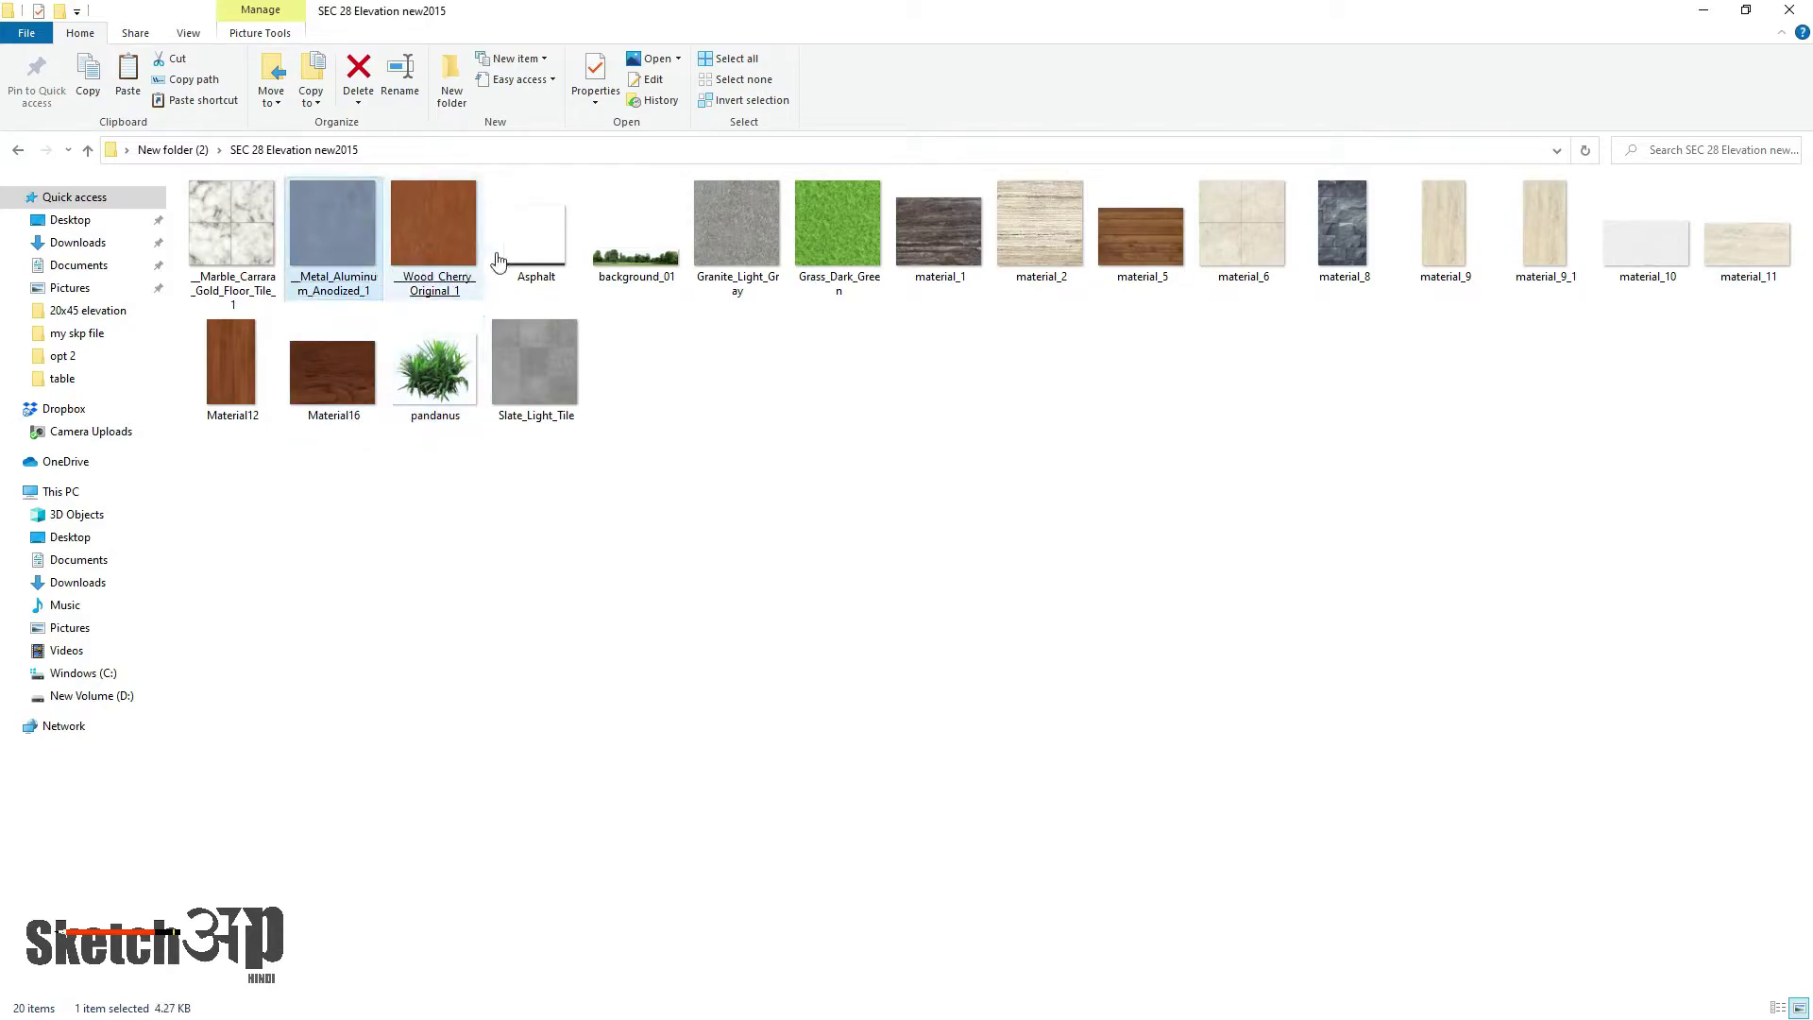
{"action": "left_click", "coordinate": [661, 257]}
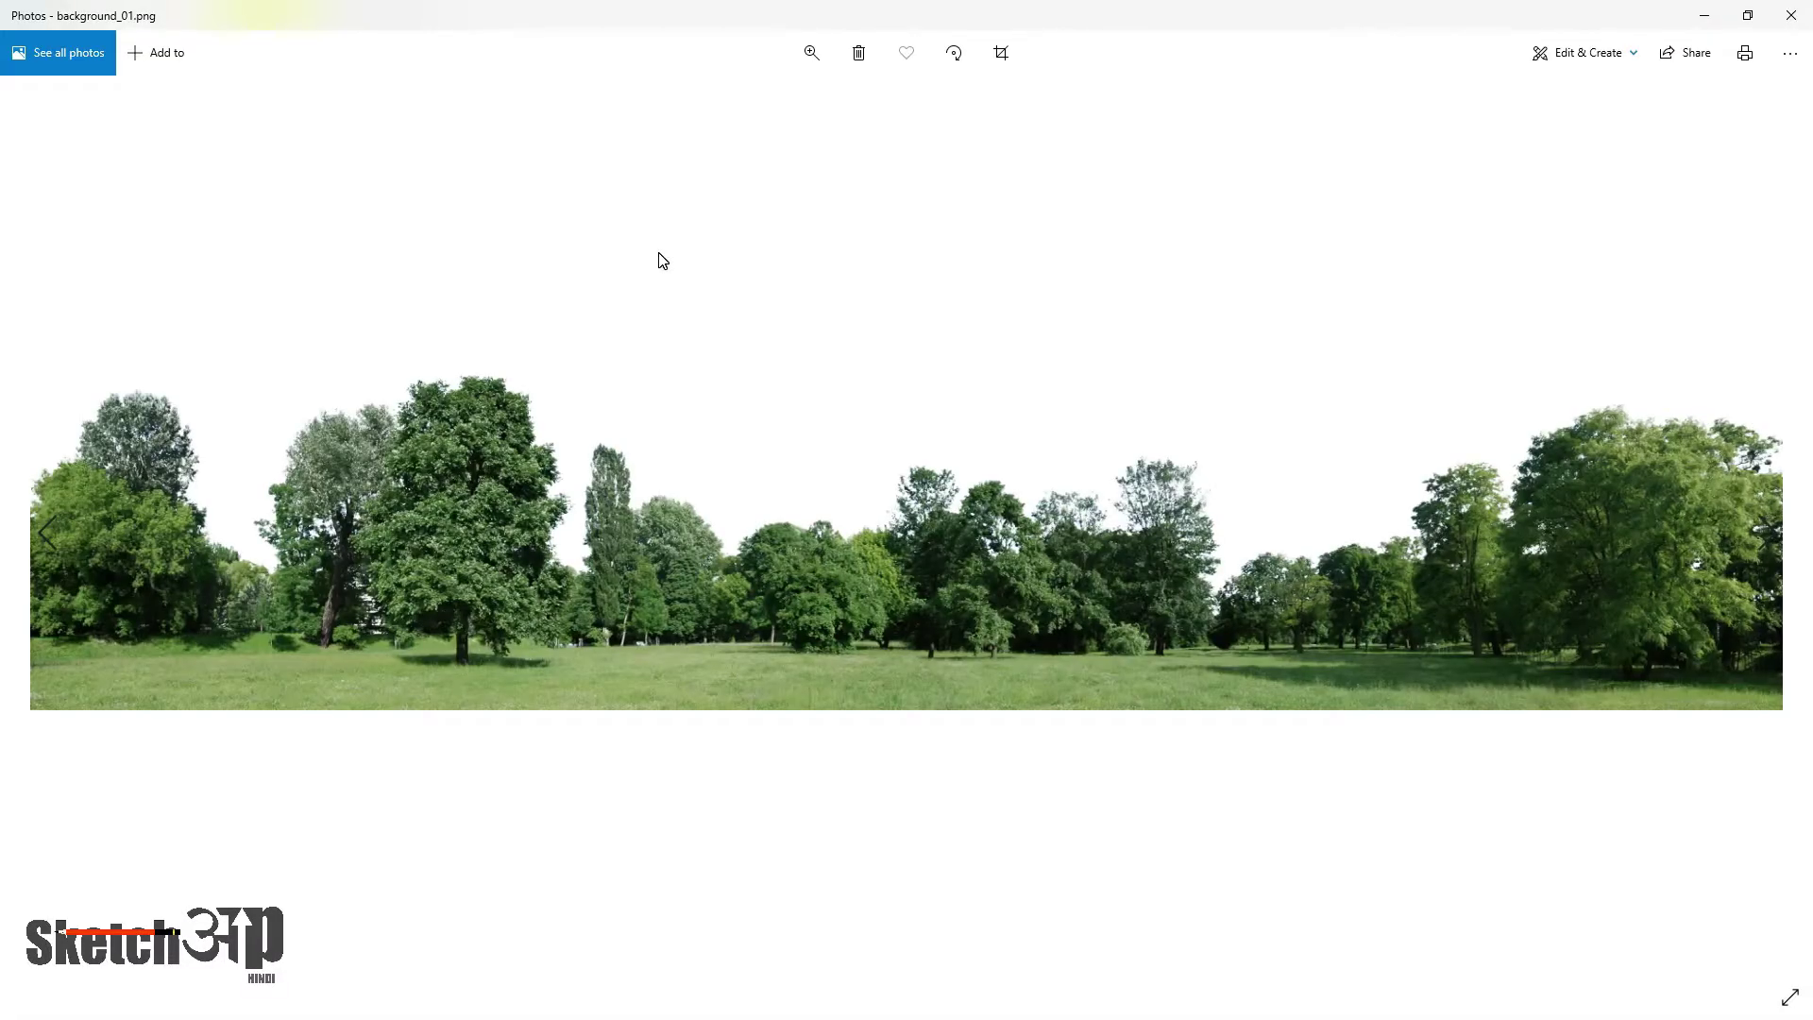
- View the following texture images one by one up to material_2 and close the image viewer
{"action": "key", "text": "Right"}
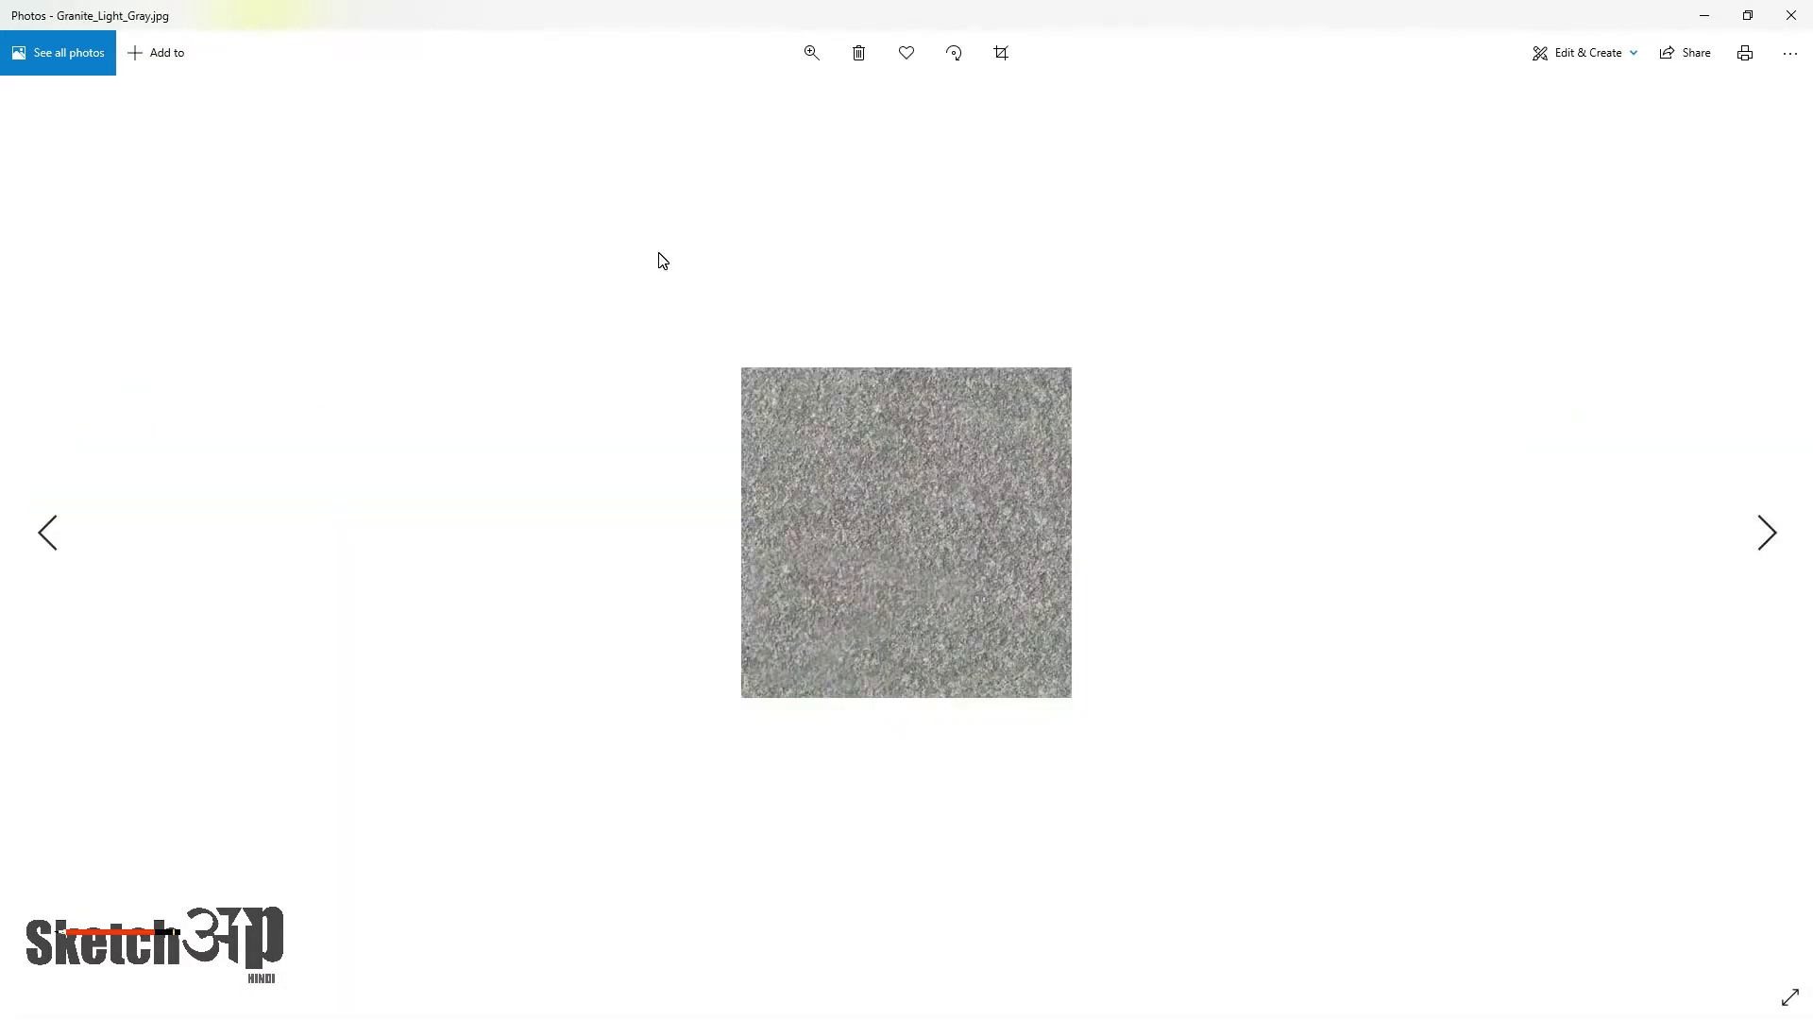
{"action": "key", "text": "Right"}
{"action": "key", "text": "Right"}
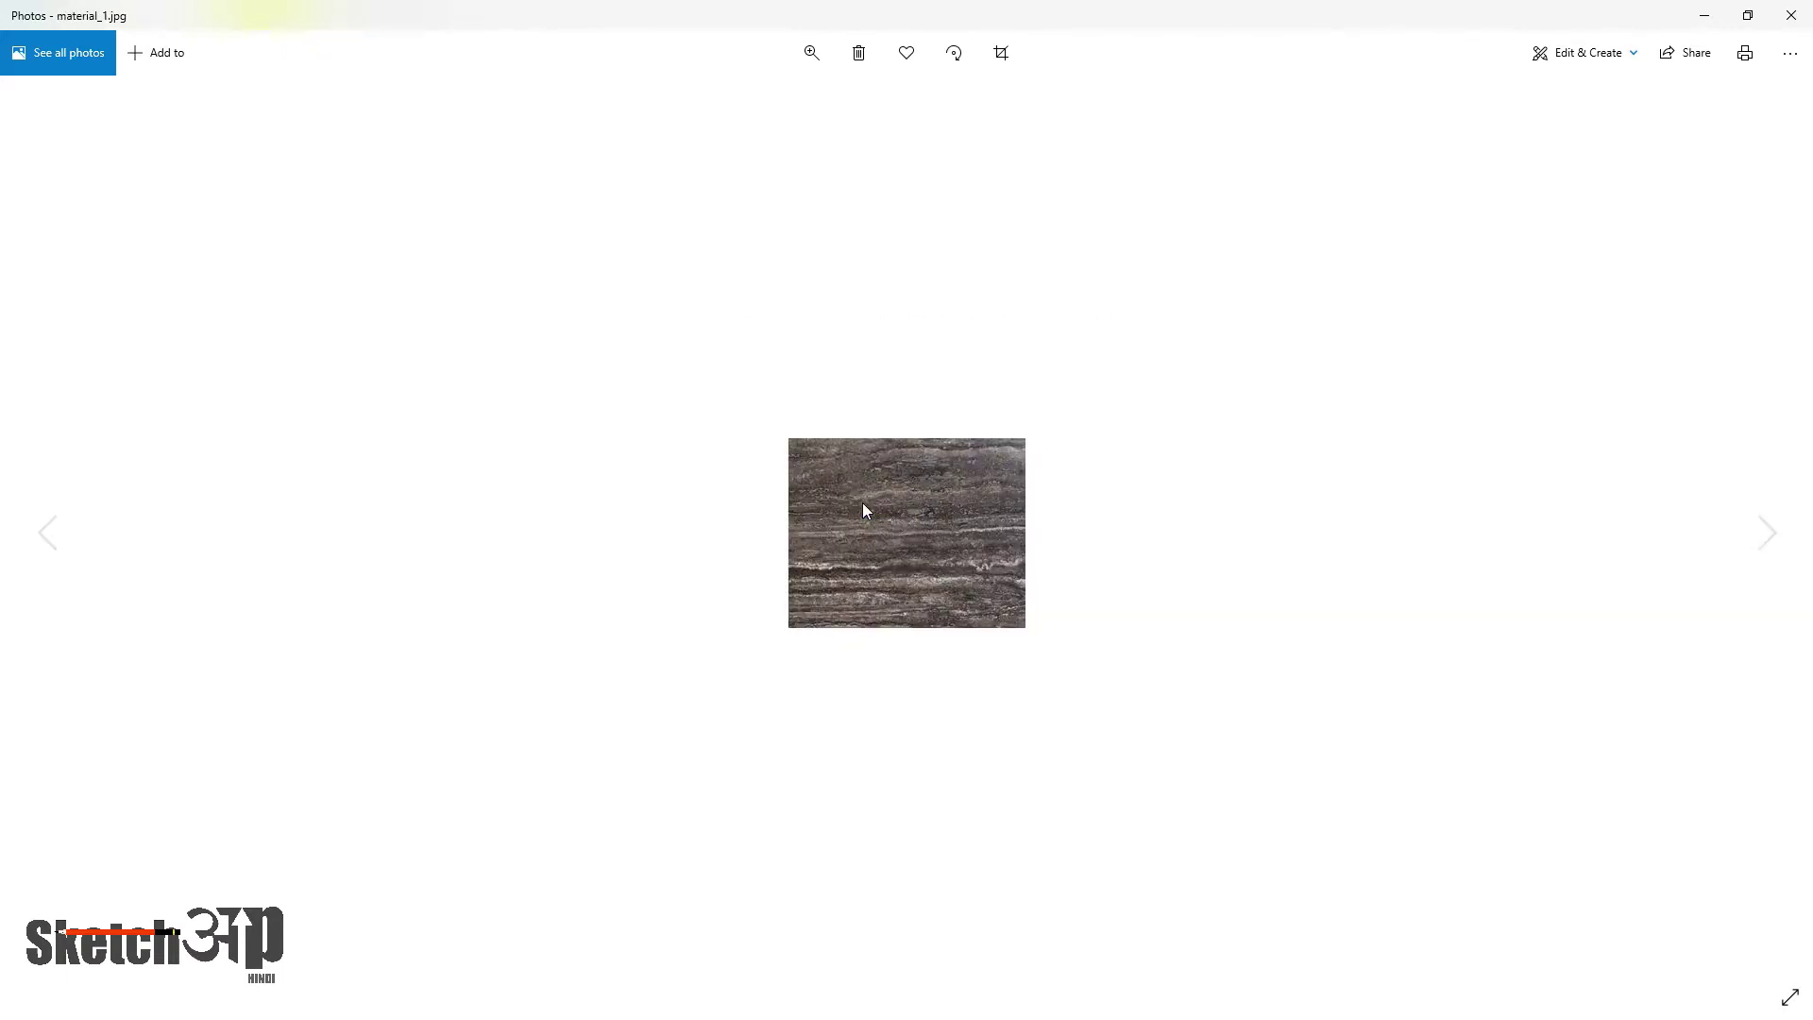
{"action": "key", "text": "Right"}
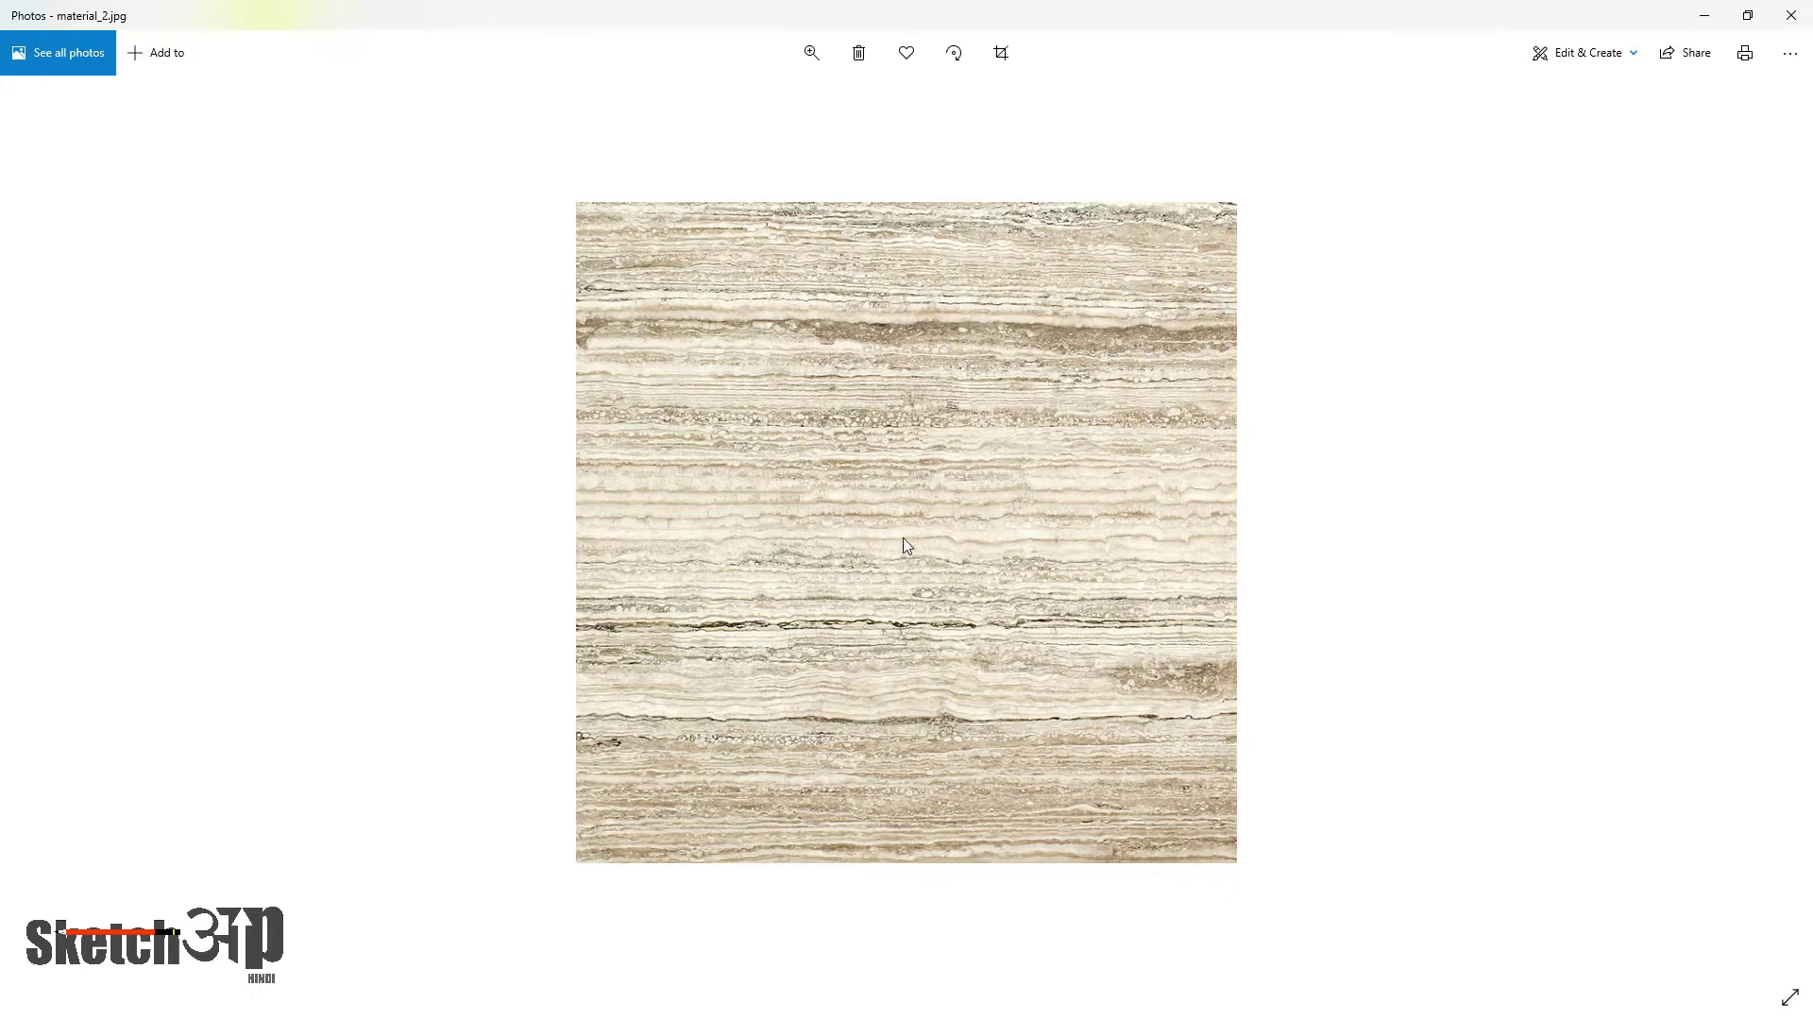
{"action": "right_click", "coordinate": [920, 452]}
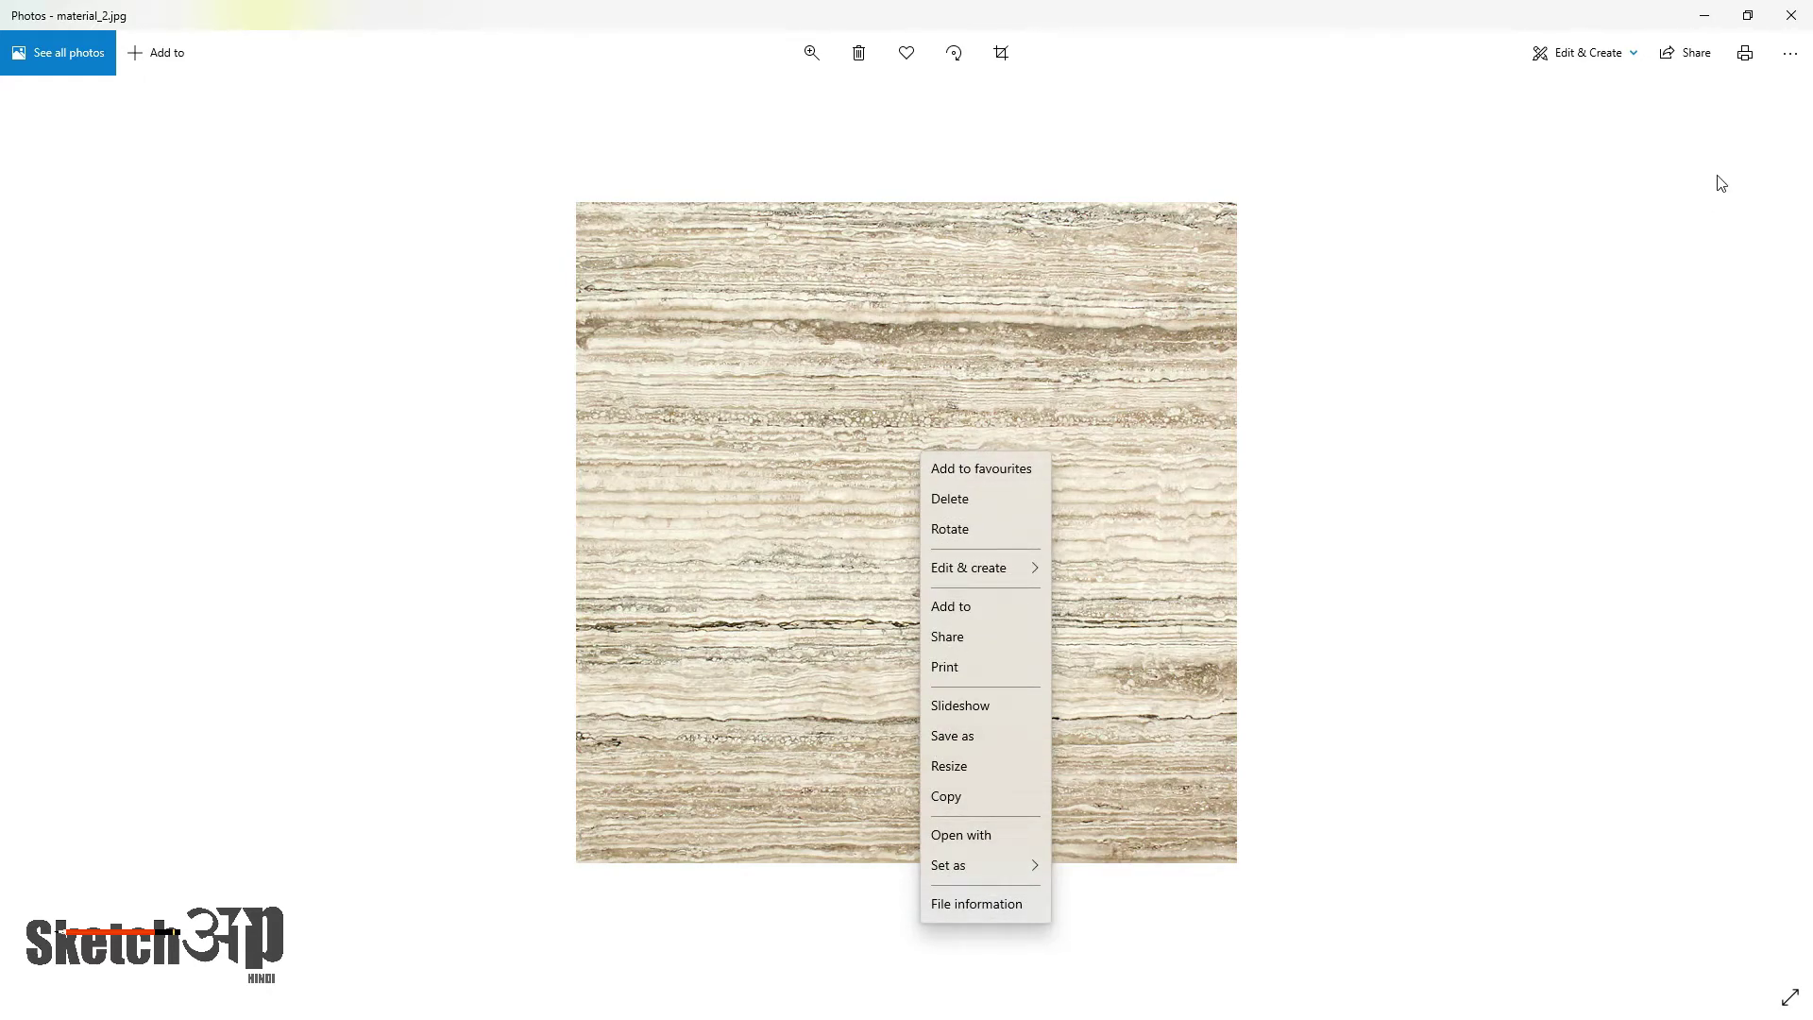
{"action": "left_click", "coordinate": [1790, 15]}
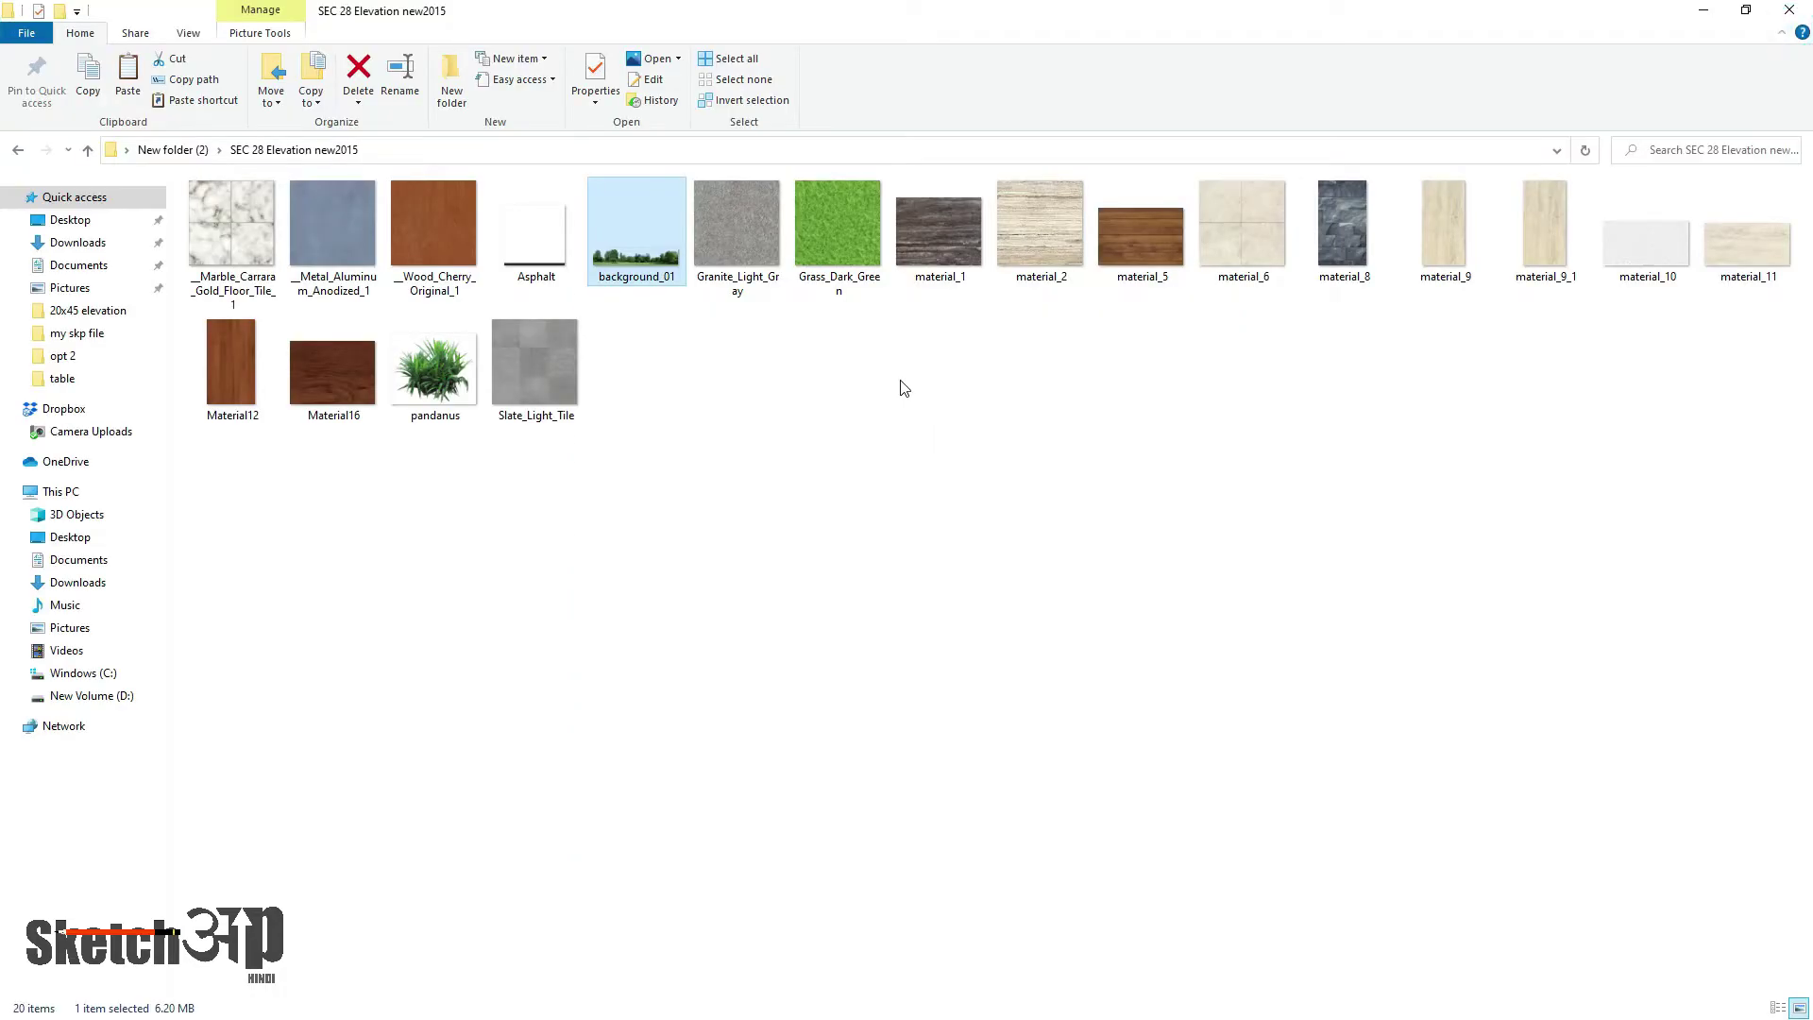
- Check the file properties of the material_2 texture image and close them
{"action": "left_click", "coordinate": [1046, 274]}
{"action": "right_click", "coordinate": [1044, 253]}
{"action": "left_click", "coordinate": [842, 957]}
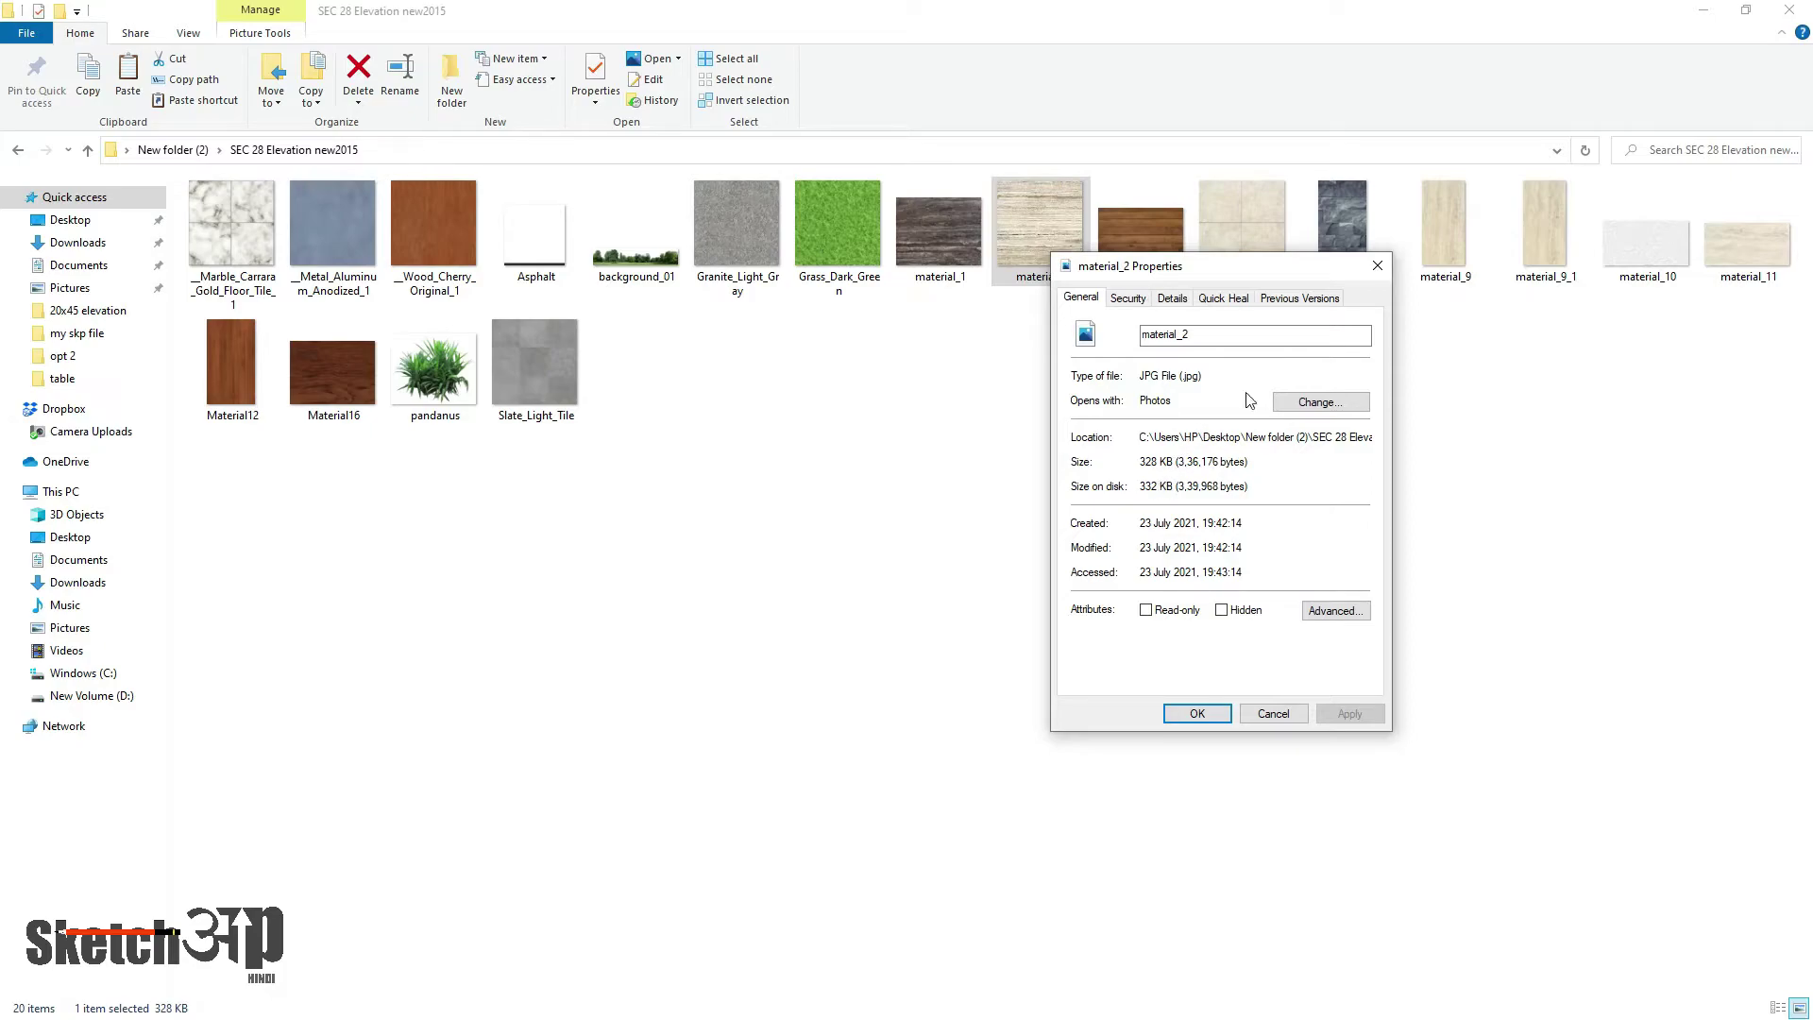
{"action": "left_click", "coordinate": [1378, 265]}
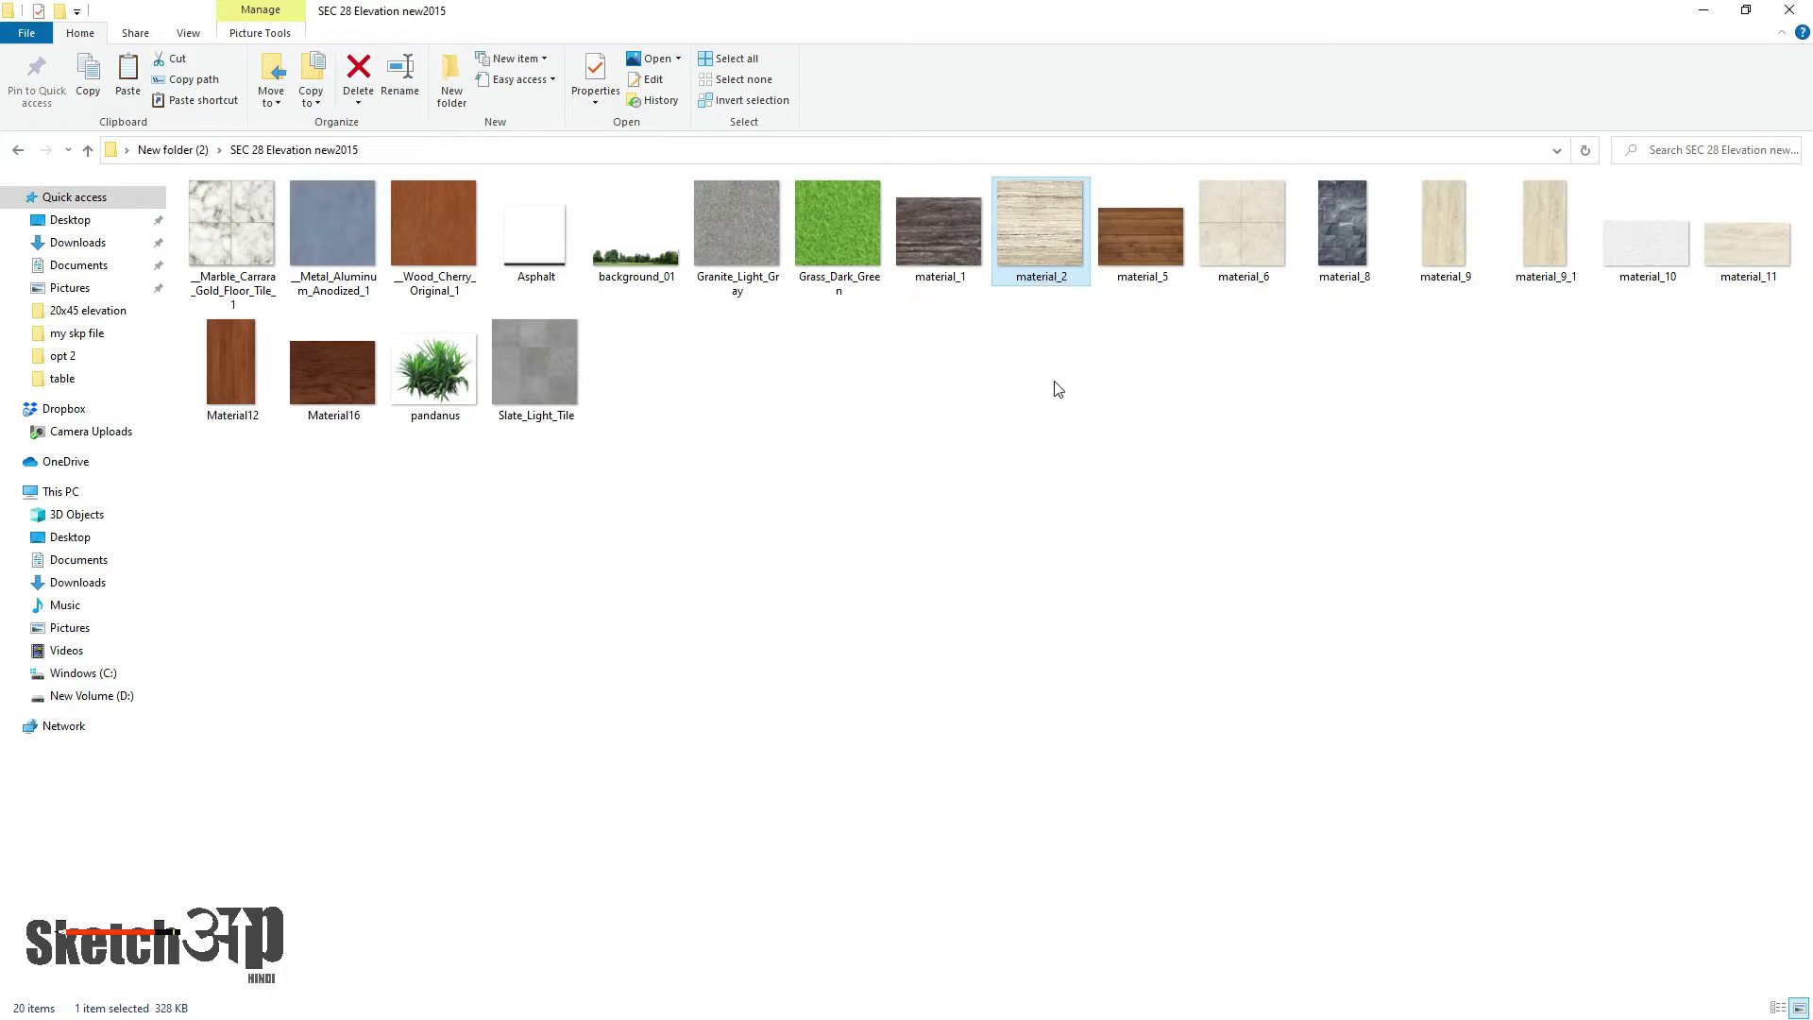
- View the material_8 stone texture image, close it, and return from the texture folder to SketchUp
{"action": "double_click", "coordinate": [1349, 257]}
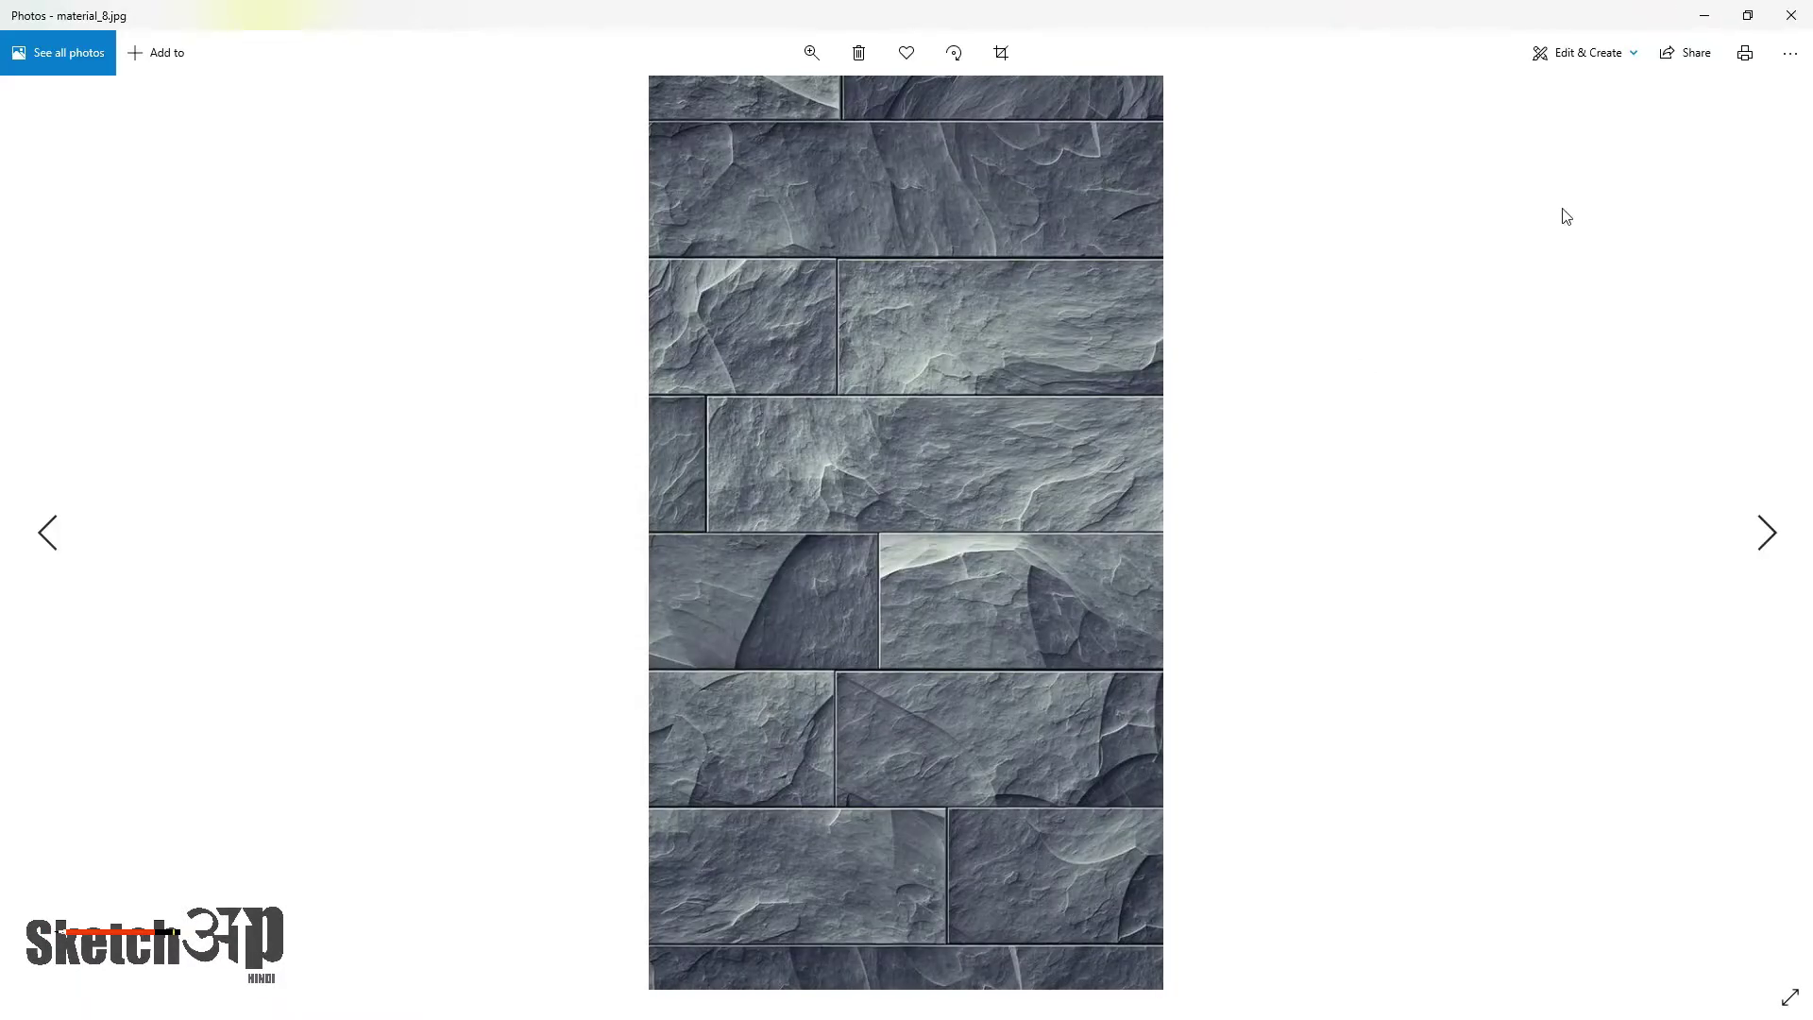
{"action": "left_click", "coordinate": [1794, 17]}
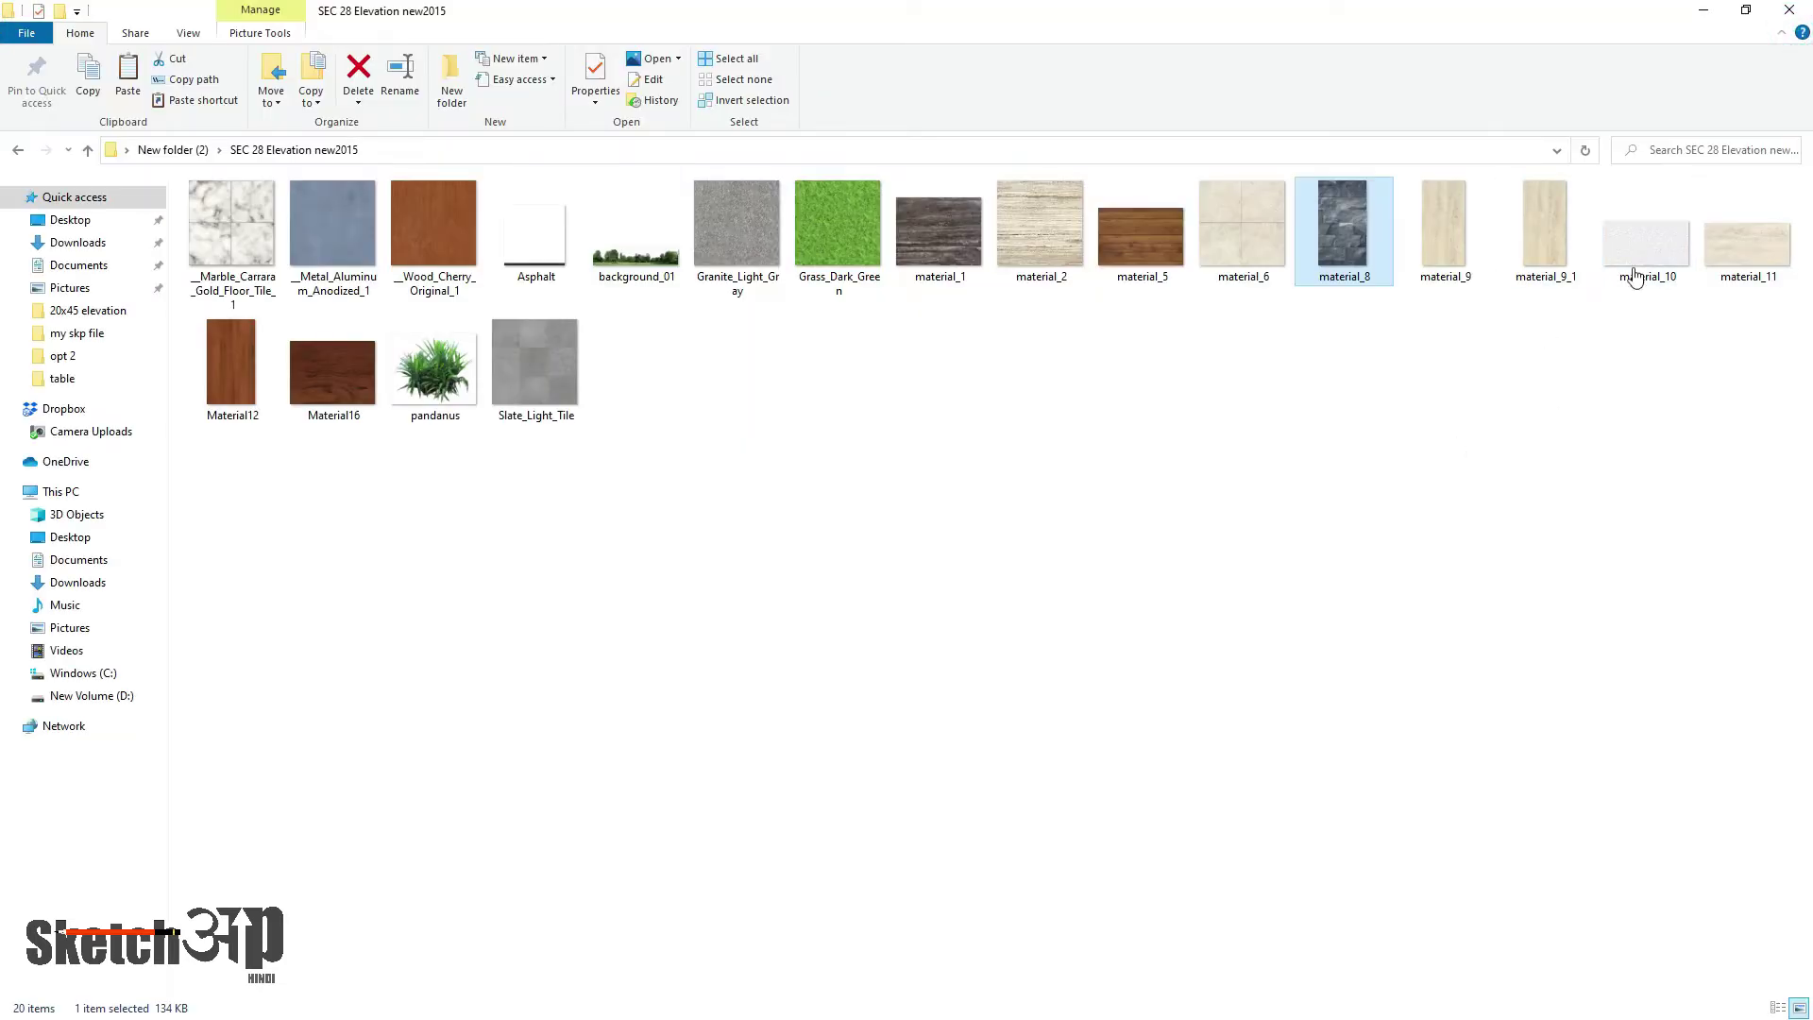
{"action": "left_click", "coordinate": [1359, 428]}
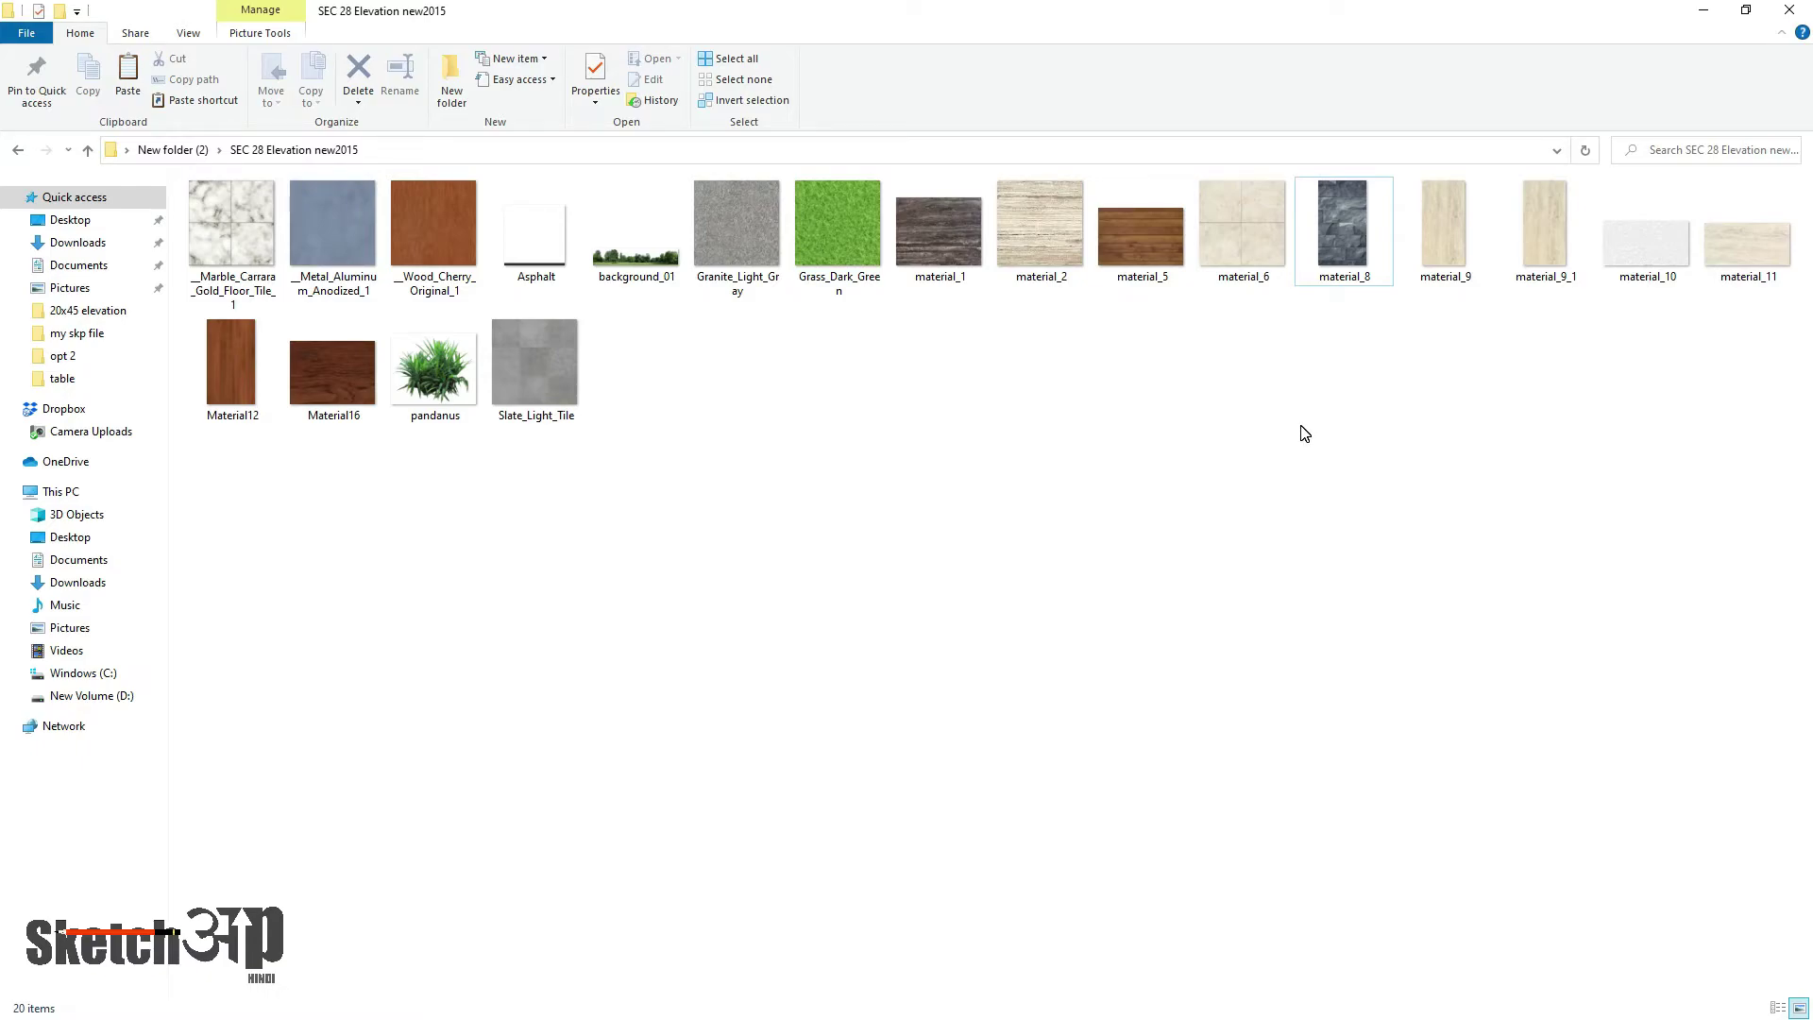
{"action": "left_click", "coordinate": [1788, 10]}
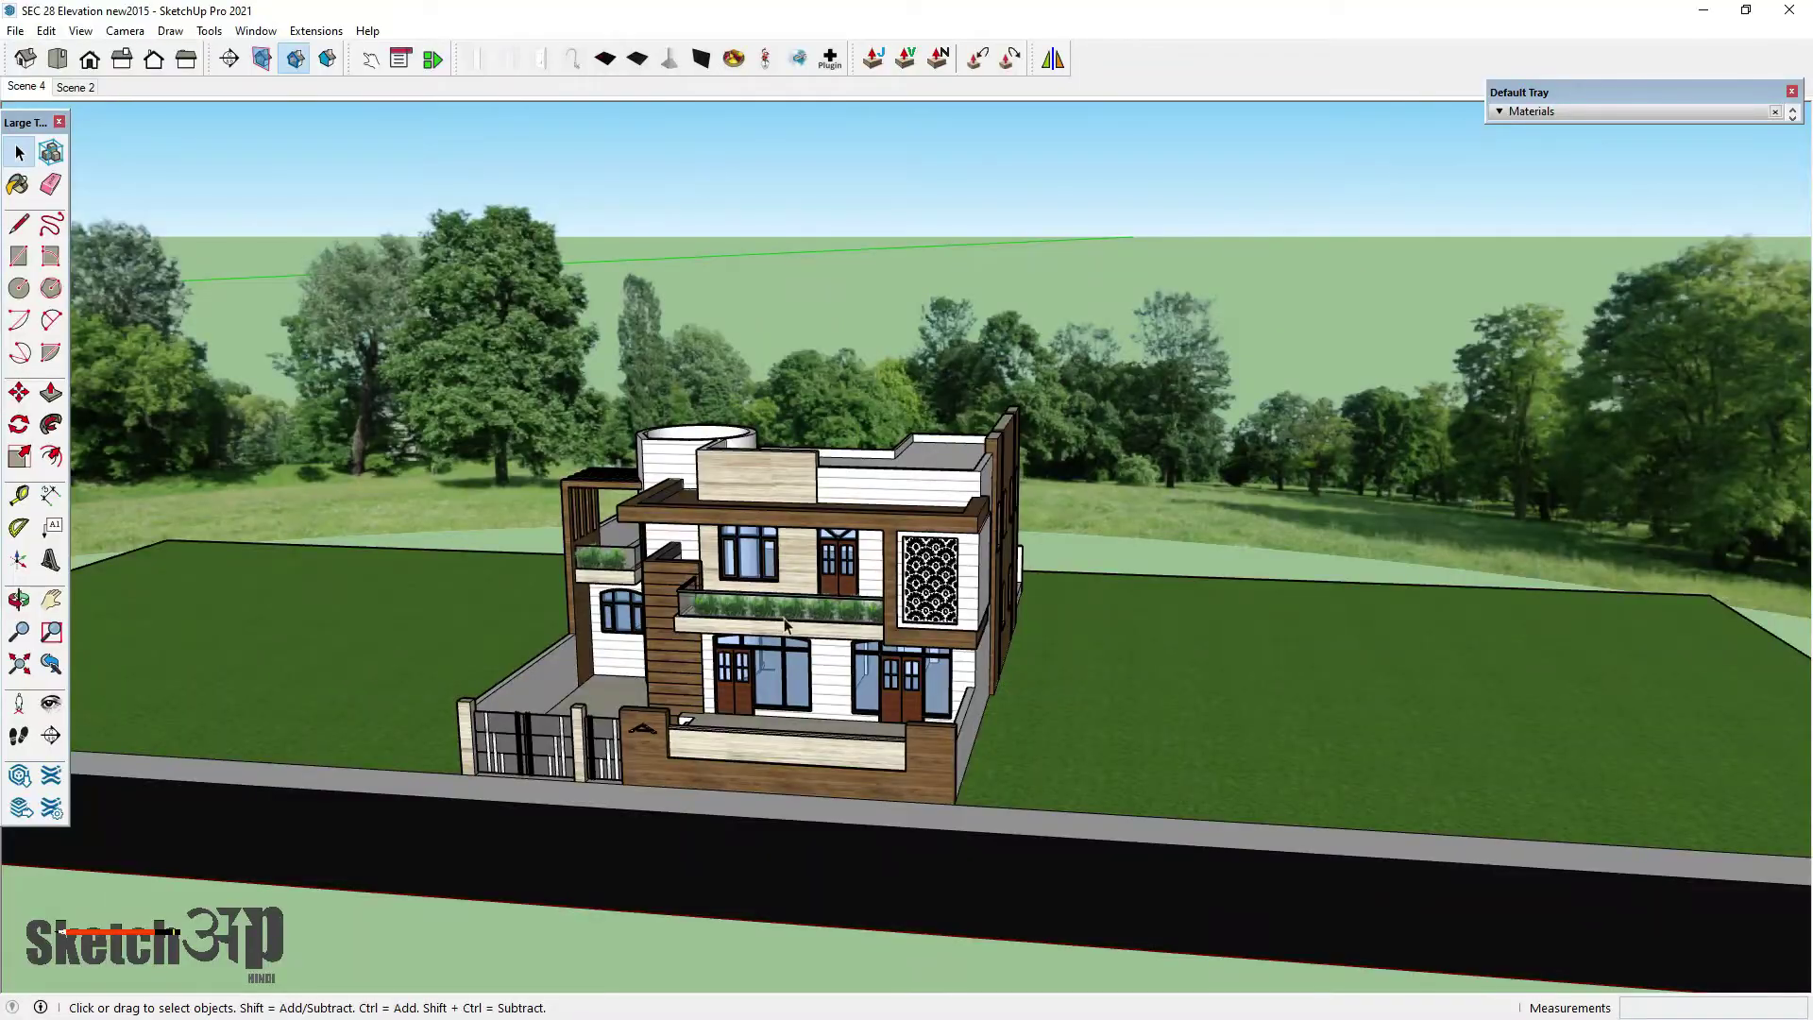
- Inspect the house's textured facade, balcony planters and jali screen from the corner and the front
{"action": "middle_click_drag", "start_coordinate": [757, 742], "coordinate": [983, 697]}
{"action": "scroll", "coordinate": [993, 581], "scroll_direction": "down", "scroll_amount": 5}
{"action": "scroll", "coordinate": [983, 697], "scroll_direction": "up", "scroll_amount": 3}
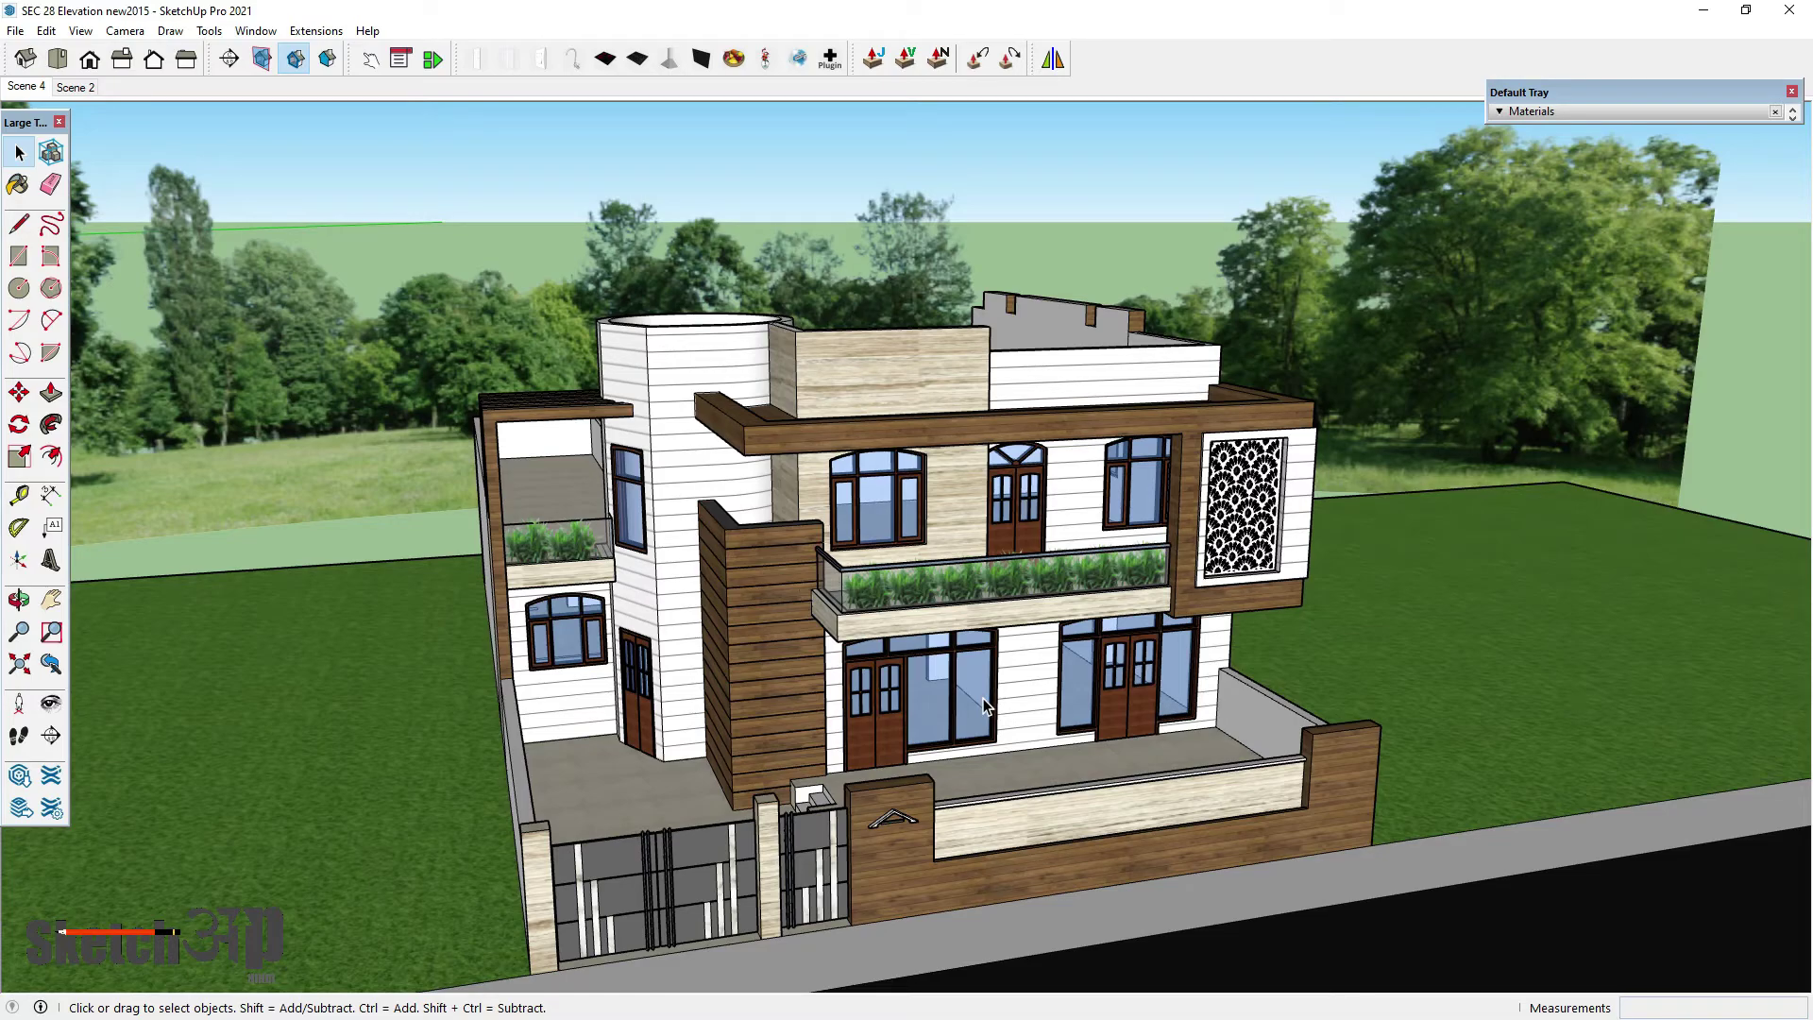
{"action": "scroll", "coordinate": [1359, 547], "scroll_direction": "up", "scroll_amount": 5}
{"action": "middle_click_drag", "start_coordinate": [1105, 416], "coordinate": [835, 453]}
{"action": "scroll", "coordinate": [1001, 576], "scroll_direction": "down", "scroll_amount": 1}
{"action": "middle_click_drag", "start_coordinate": [1025, 604], "coordinate": [959, 510]}
{"action": "scroll", "coordinate": [952, 503], "scroll_direction": "up", "scroll_amount": 1}
{"action": "scroll", "coordinate": [948, 576], "scroll_direction": "down", "scroll_amount": 2}
{"action": "middle_click_drag", "start_coordinate": [922, 639], "coordinate": [1057, 614]}
{"action": "scroll", "coordinate": [1057, 614], "scroll_direction": "down", "scroll_amount": 2}
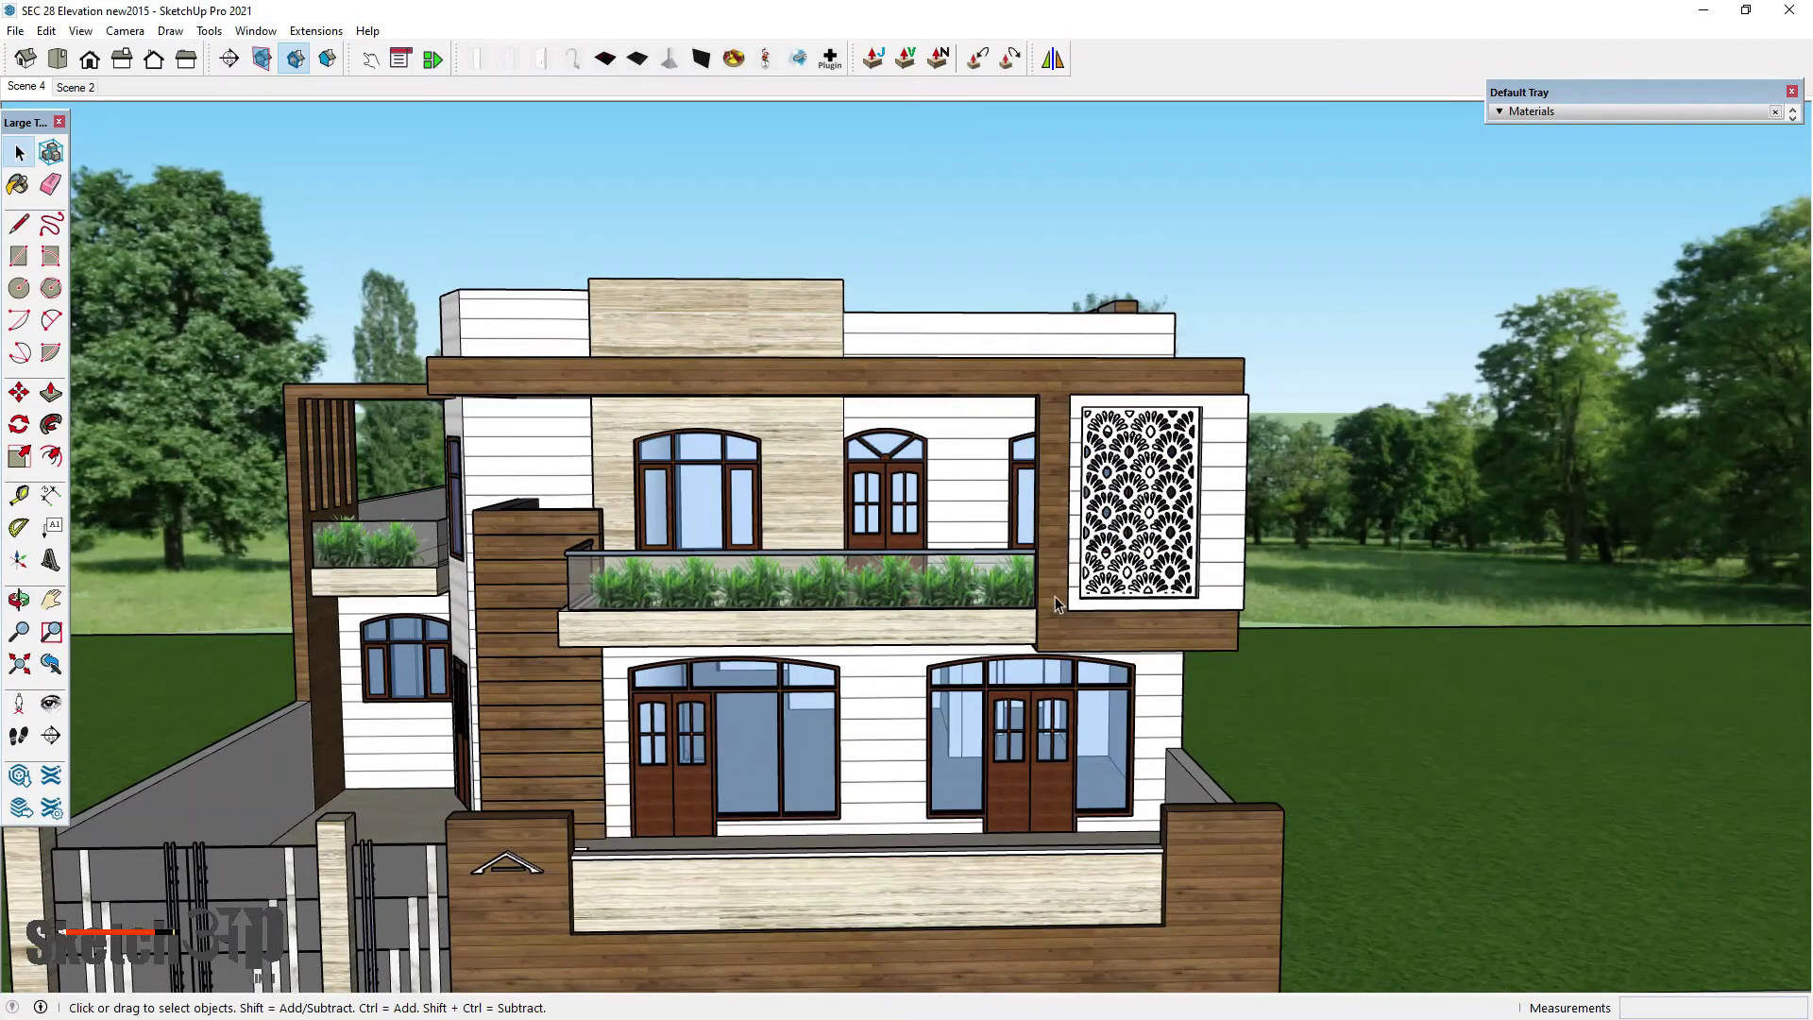